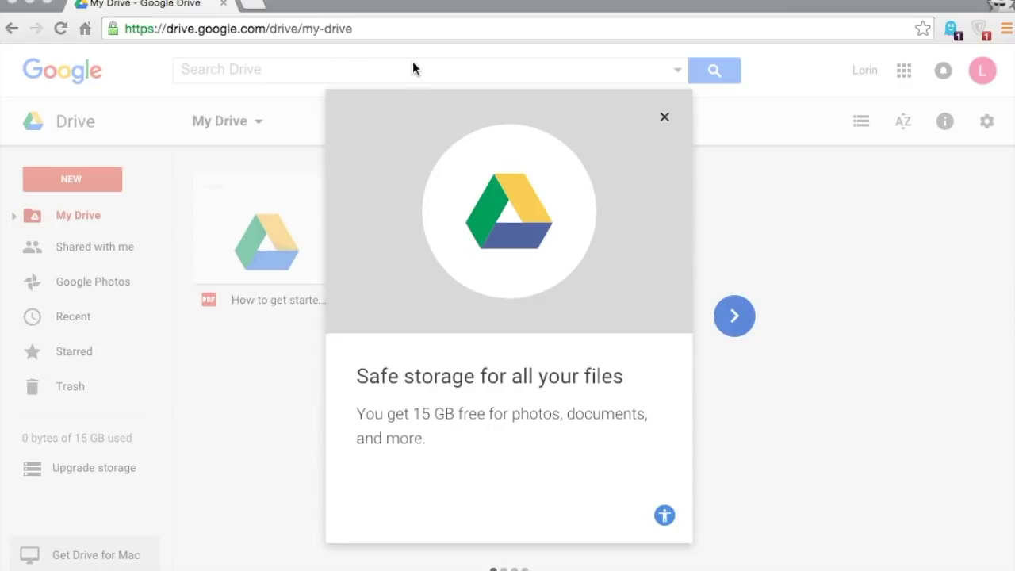
- Load the Google home page from the browser's address bar
{"action": "left_click", "coordinate": [291, 30]}
{"action": "type", "text": "g"}
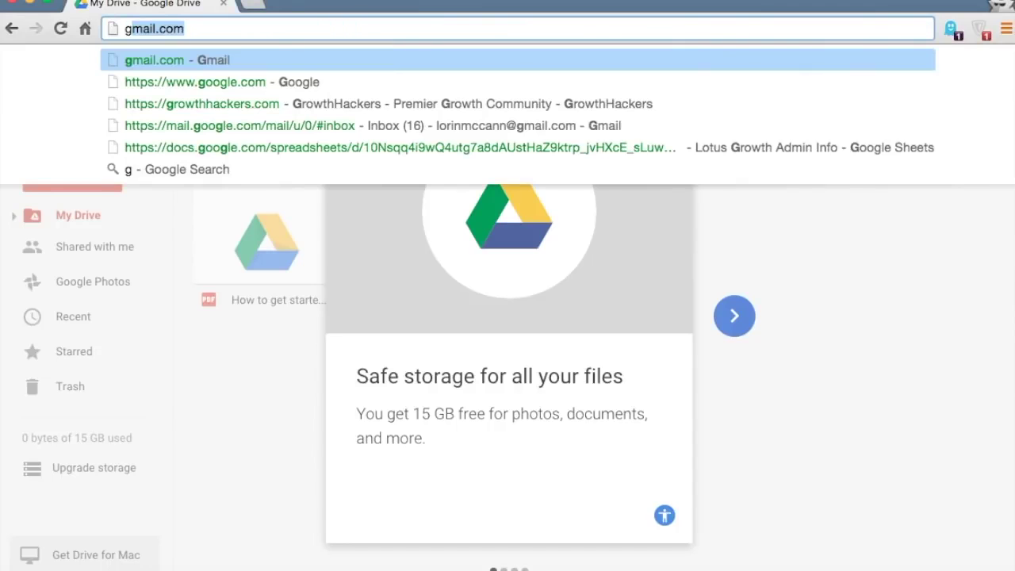
{"action": "type", "text": "oogle"}
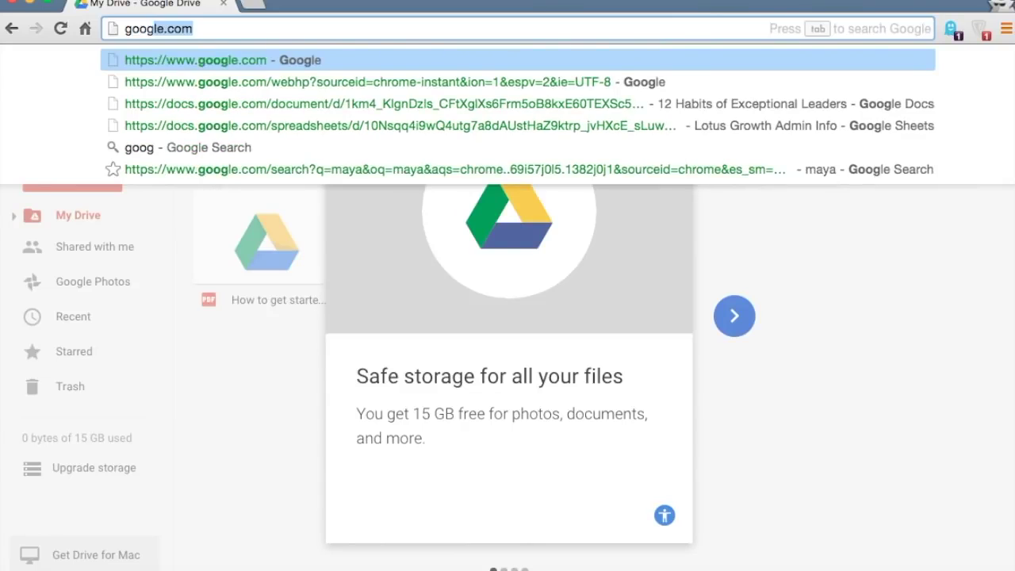
{"action": "key", "text": "Return"}
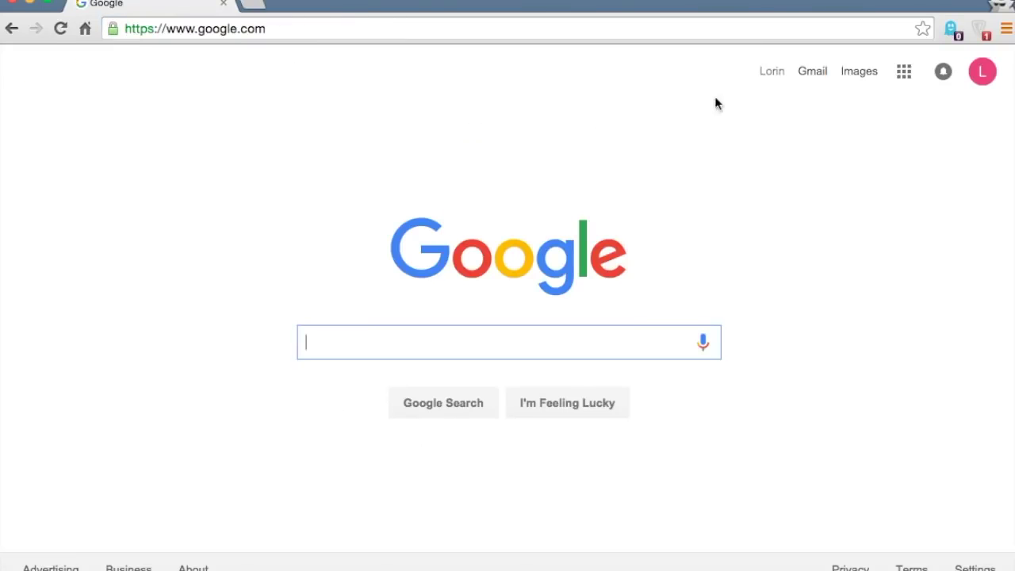
- Open Google Drive from the Google apps grid and dismiss the welcome card
{"action": "left_click", "coordinate": [906, 73]}
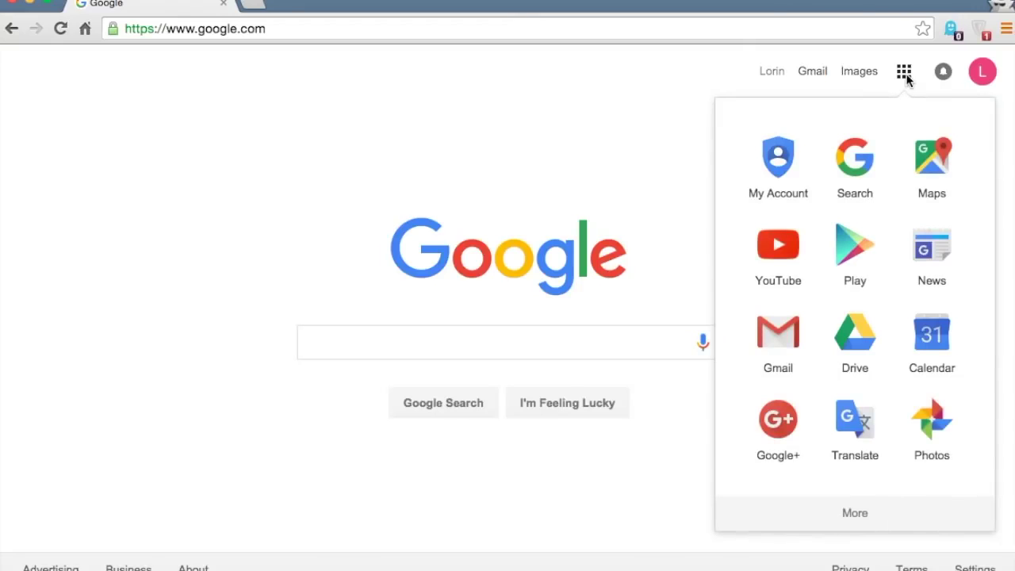
{"action": "left_click", "coordinate": [850, 343]}
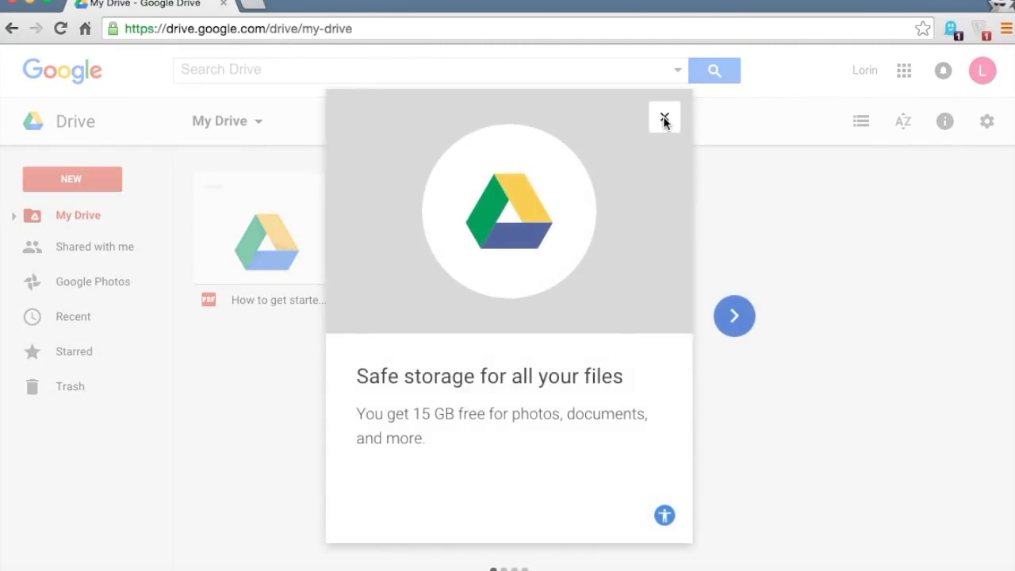
{"action": "left_click", "coordinate": [665, 119]}
{"action": "left_click", "coordinate": [410, 29]}
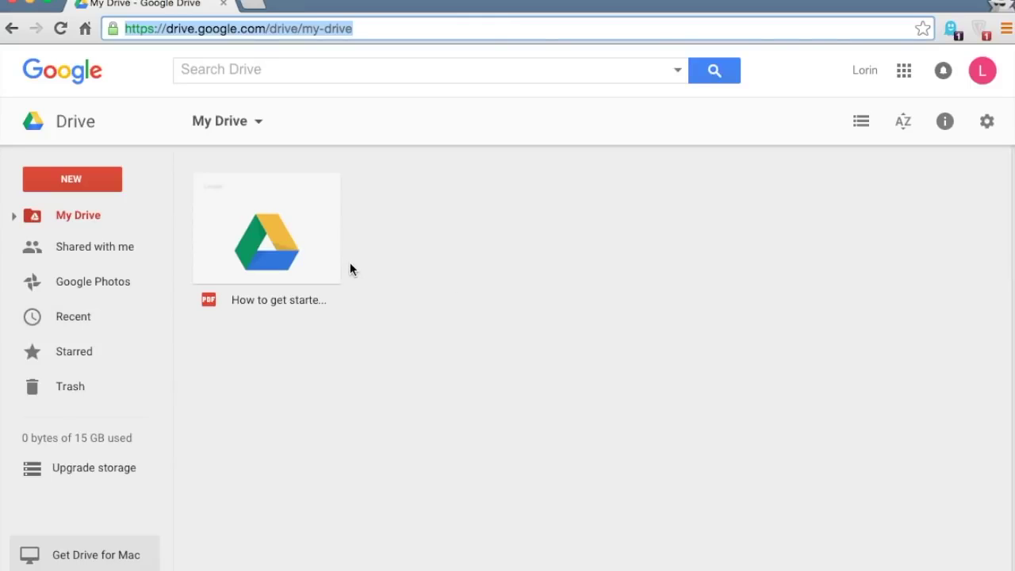
{"action": "double_click", "coordinate": [271, 259]}
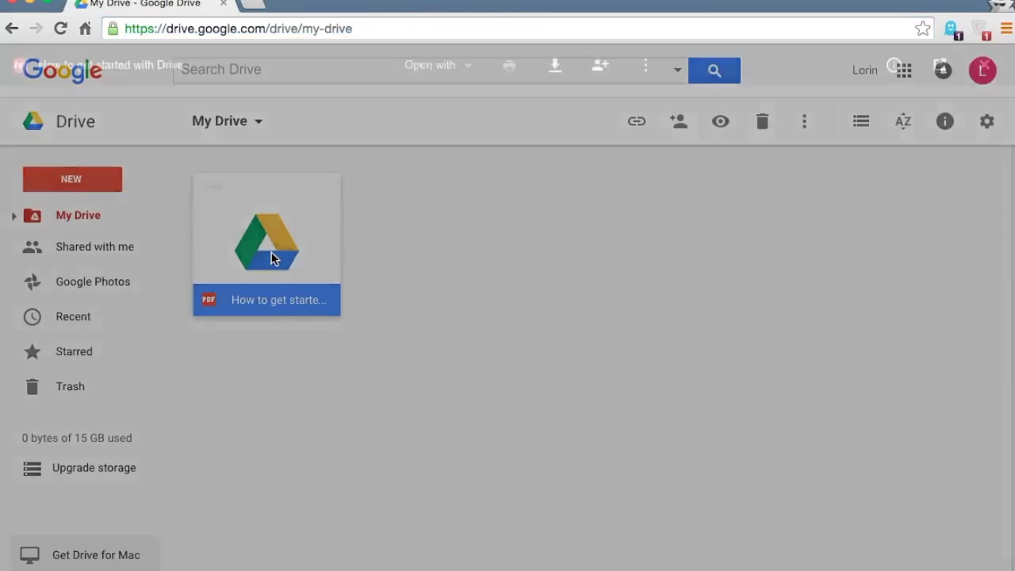
{"action": "scroll", "coordinate": [256, 313], "scroll_direction": "down", "scroll_amount": 10}
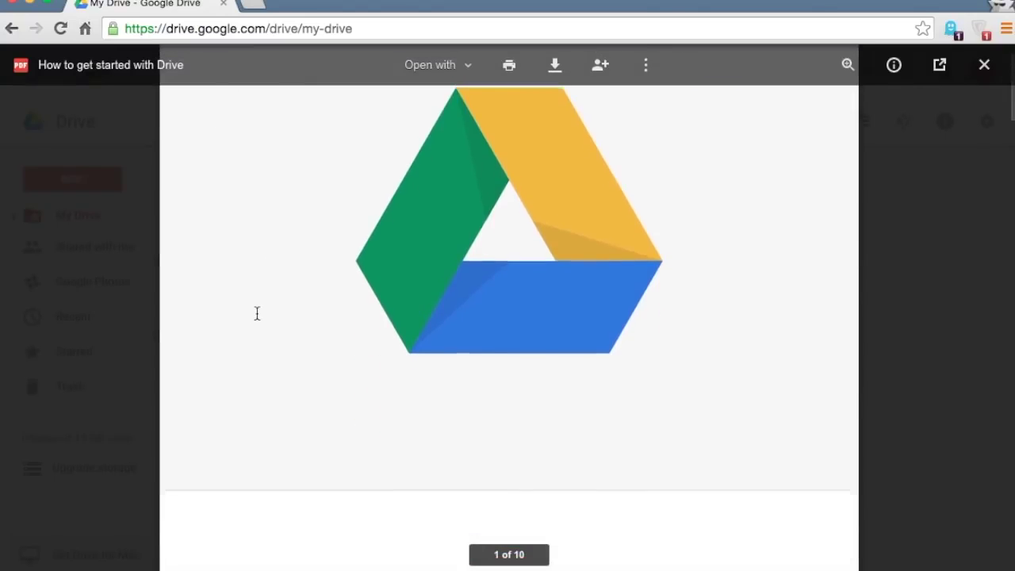
{"action": "scroll", "coordinate": [256, 313], "scroll_direction": "down", "scroll_amount": 6}
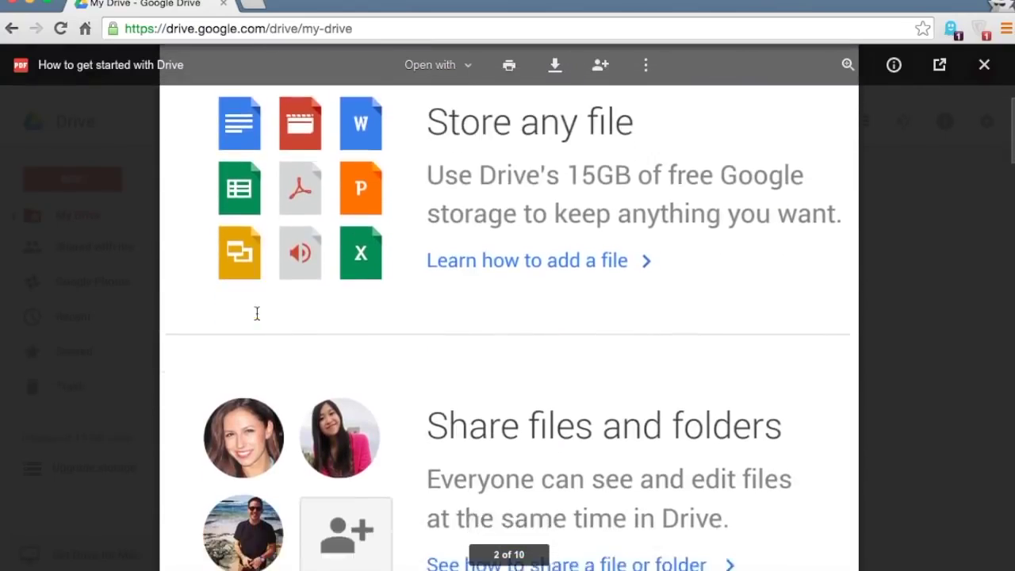
{"action": "scroll", "coordinate": [257, 313], "scroll_direction": "down", "scroll_amount": 8}
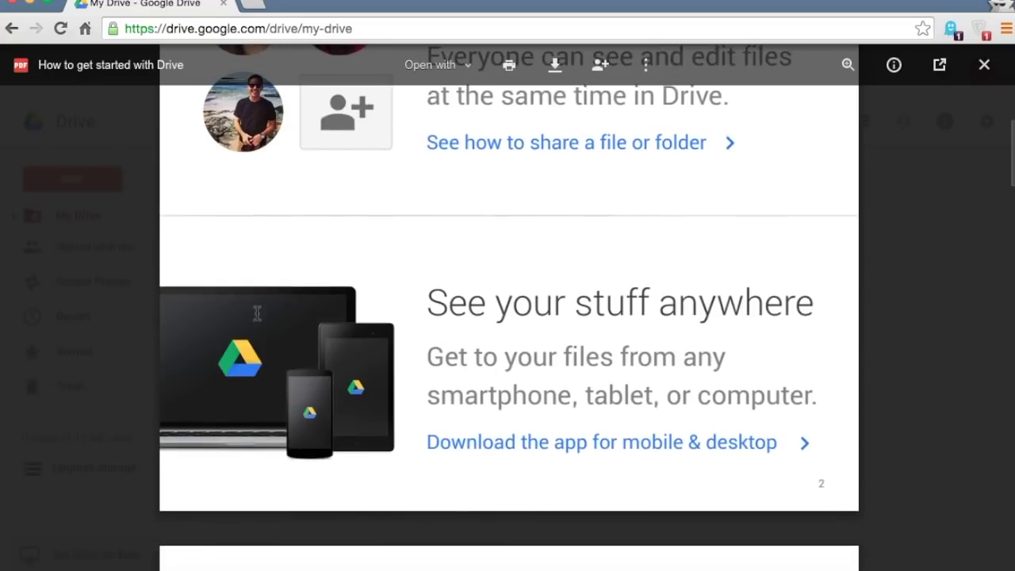
{"action": "scroll", "coordinate": [256, 313], "scroll_direction": "down", "scroll_amount": 8}
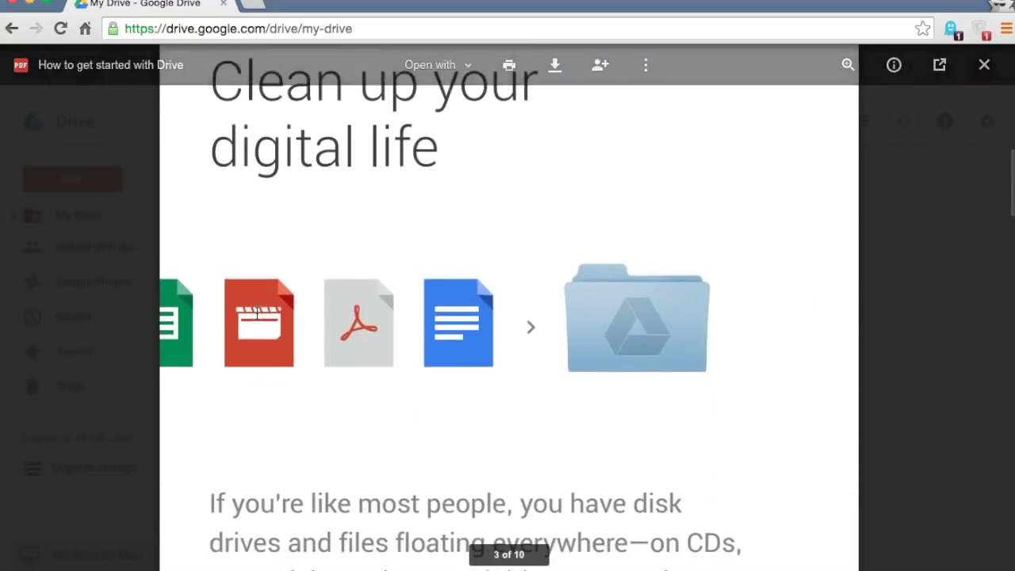
{"action": "scroll", "coordinate": [256, 313], "scroll_direction": "down", "scroll_amount": 10}
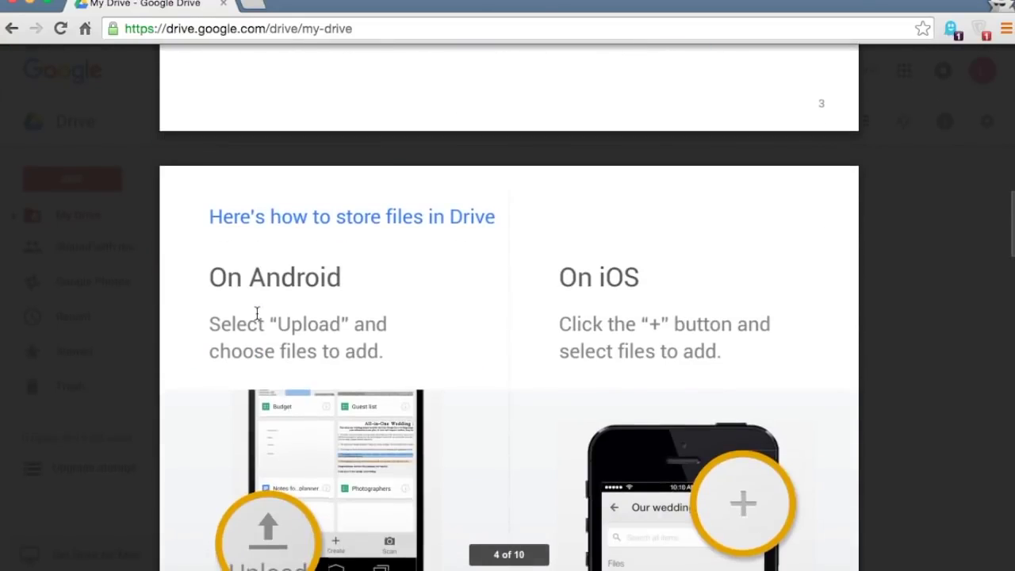
{"action": "scroll", "coordinate": [256, 313], "scroll_direction": "down", "scroll_amount": 10}
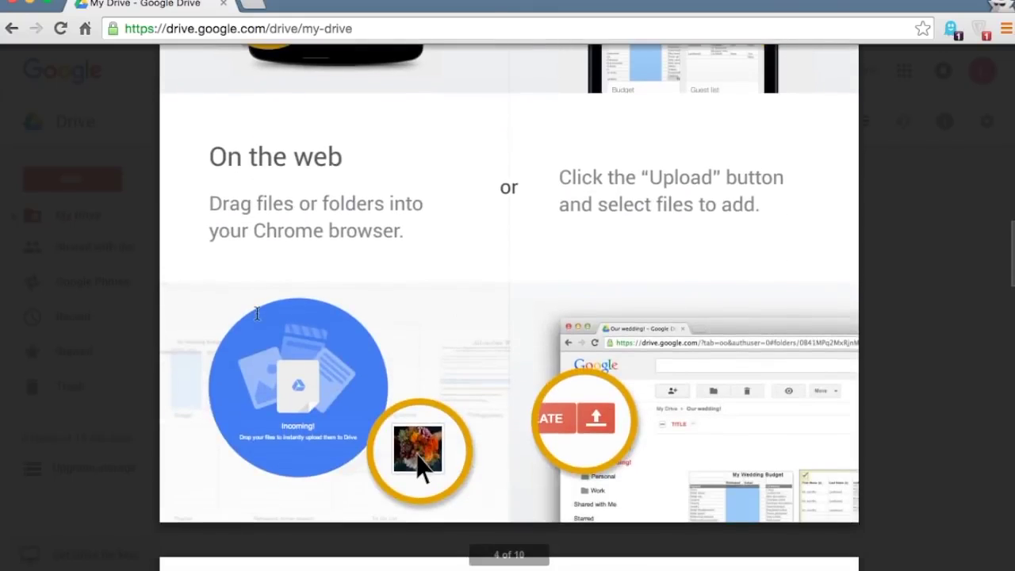
{"action": "scroll", "coordinate": [256, 313], "scroll_direction": "down", "scroll_amount": 10}
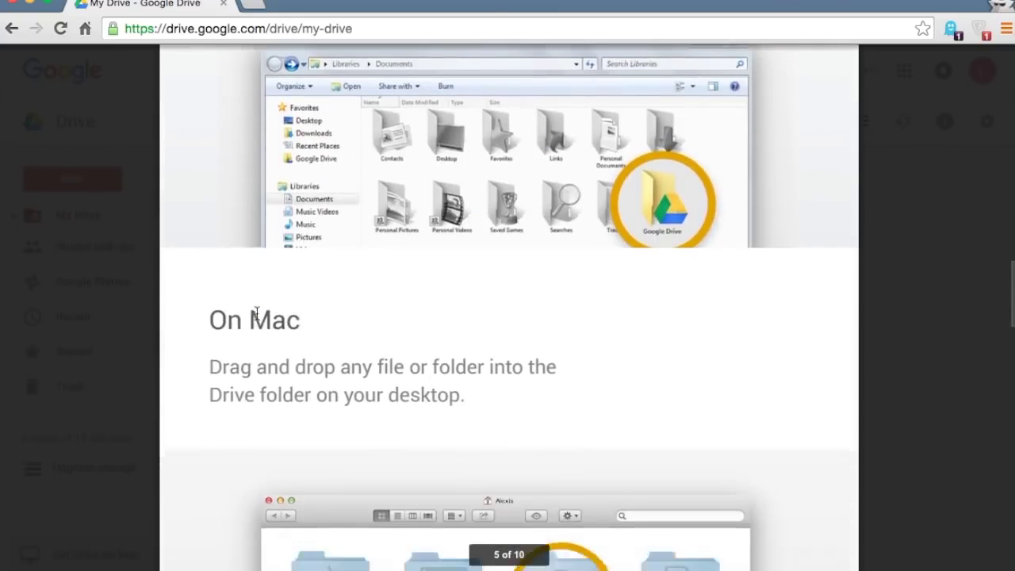
{"action": "scroll", "coordinate": [256, 313], "scroll_direction": "down", "scroll_amount": 3}
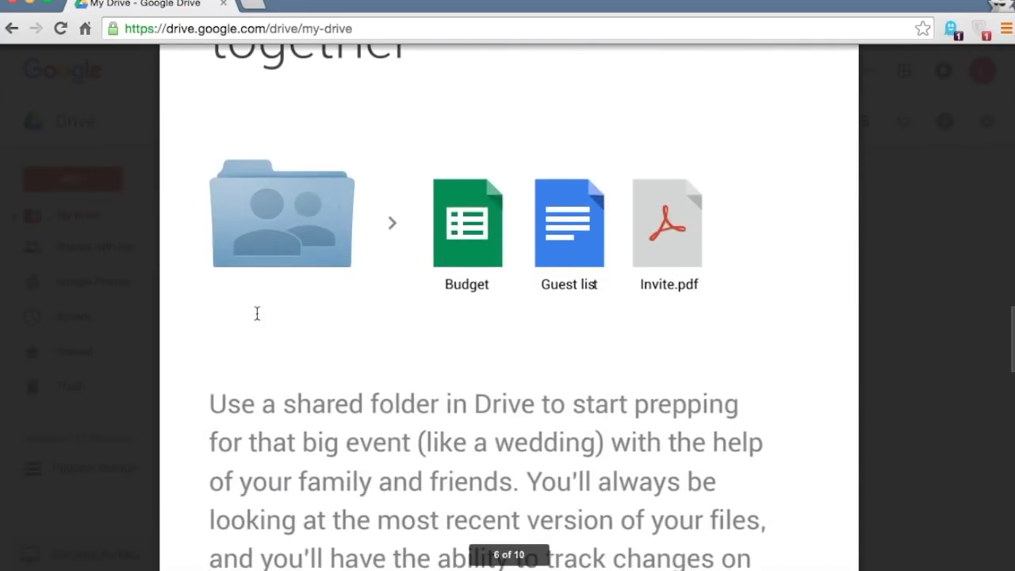
{"action": "scroll", "coordinate": [256, 313], "scroll_direction": "down", "scroll_amount": 11}
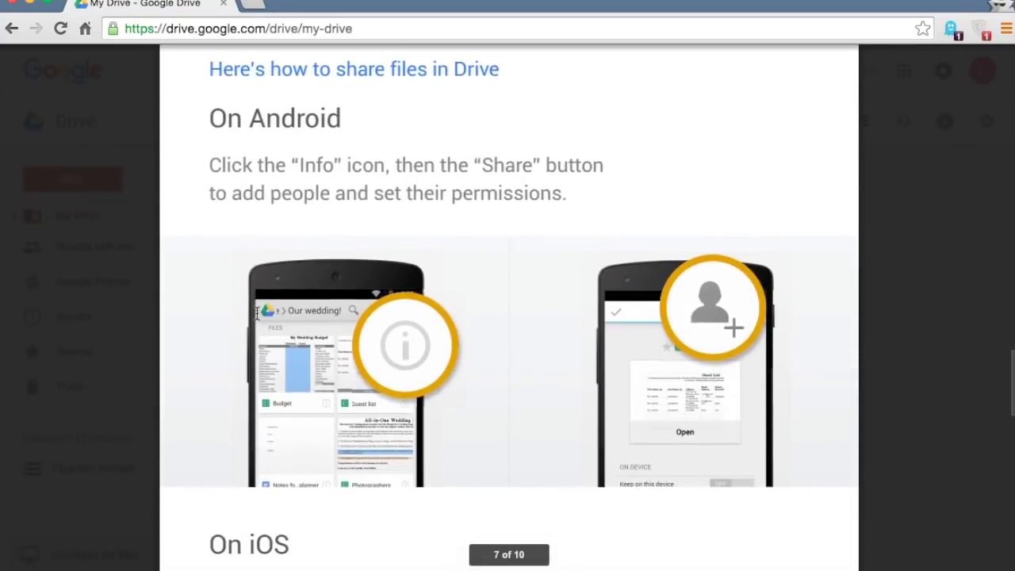
{"action": "scroll", "coordinate": [257, 313], "scroll_direction": "down", "scroll_amount": 8}
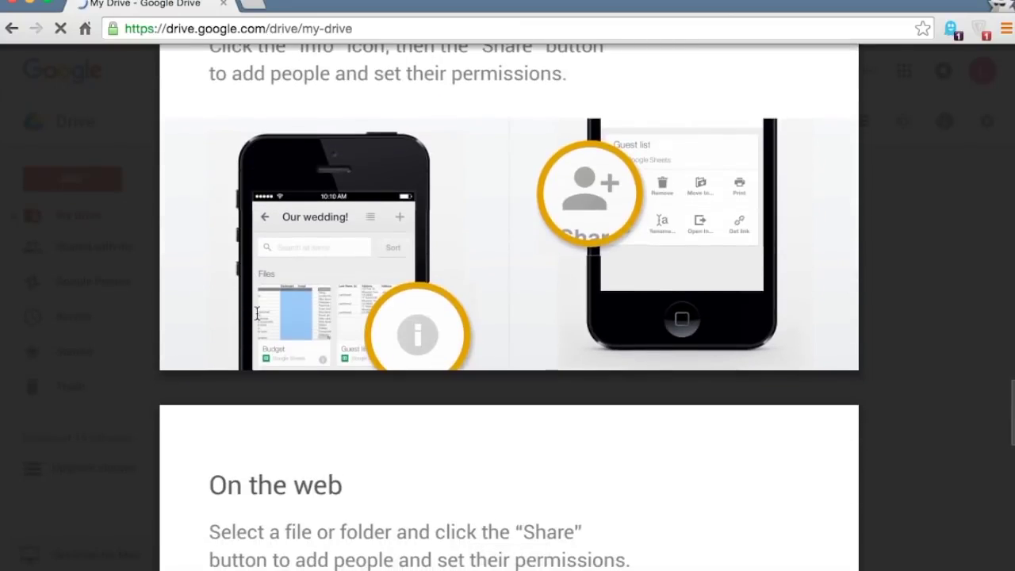
{"action": "mouse_move", "coordinate": [931, 211]}
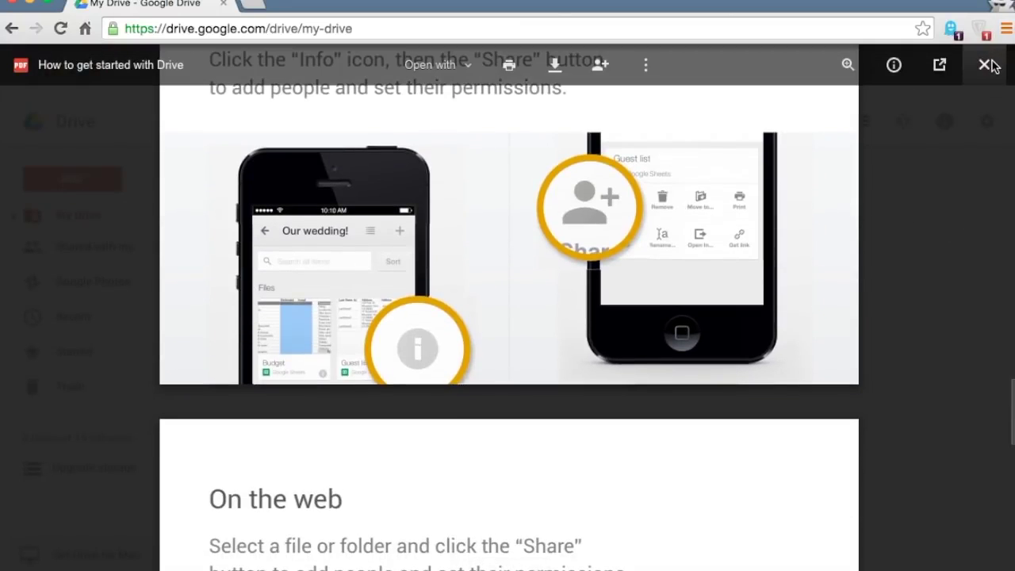
{"action": "left_click", "coordinate": [986, 64]}
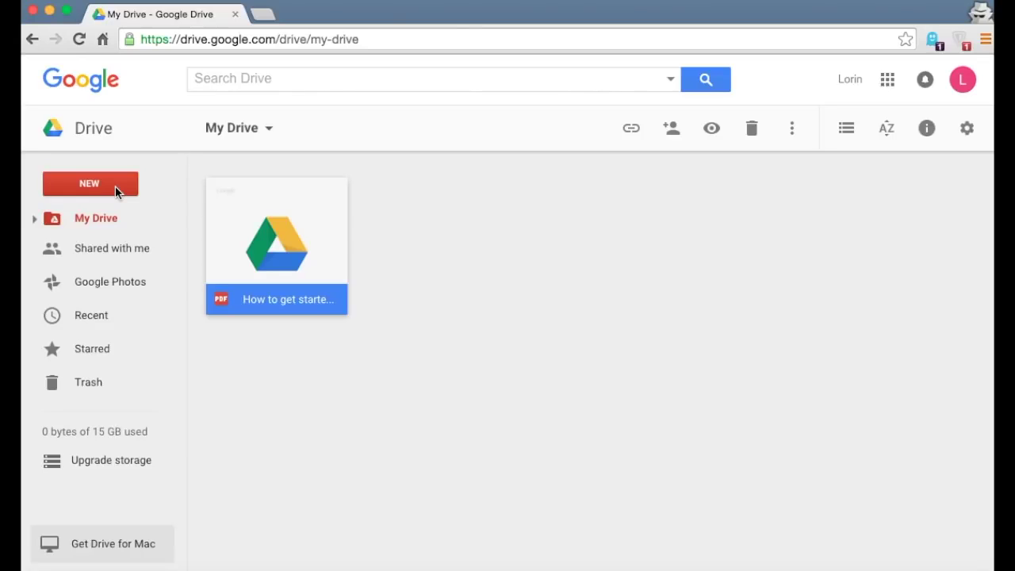
- Create a new folder named 'My Stuff' in My Drive, then clear the selection
{"action": "left_click", "coordinate": [115, 187]}
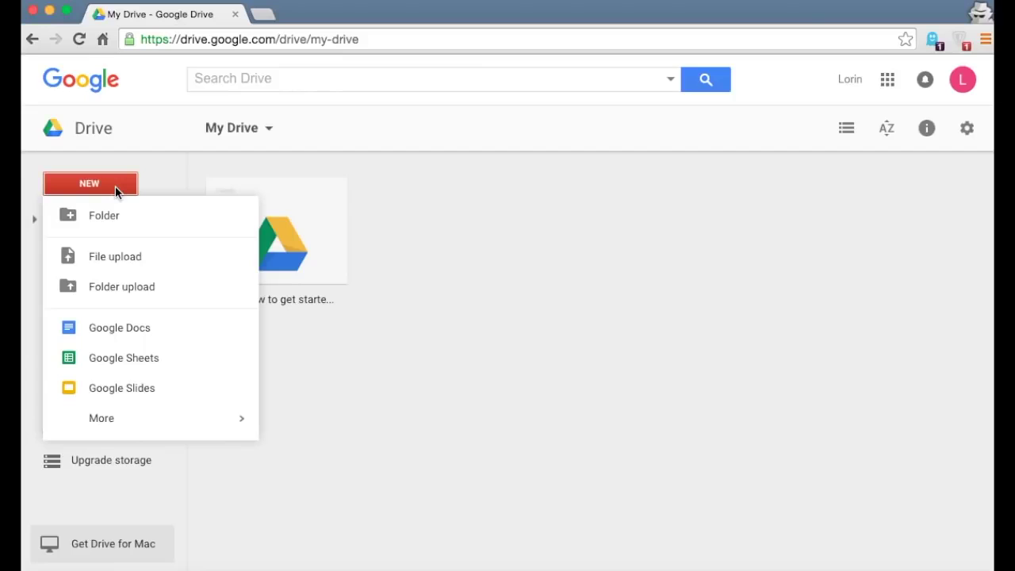
{"action": "left_click", "coordinate": [119, 216]}
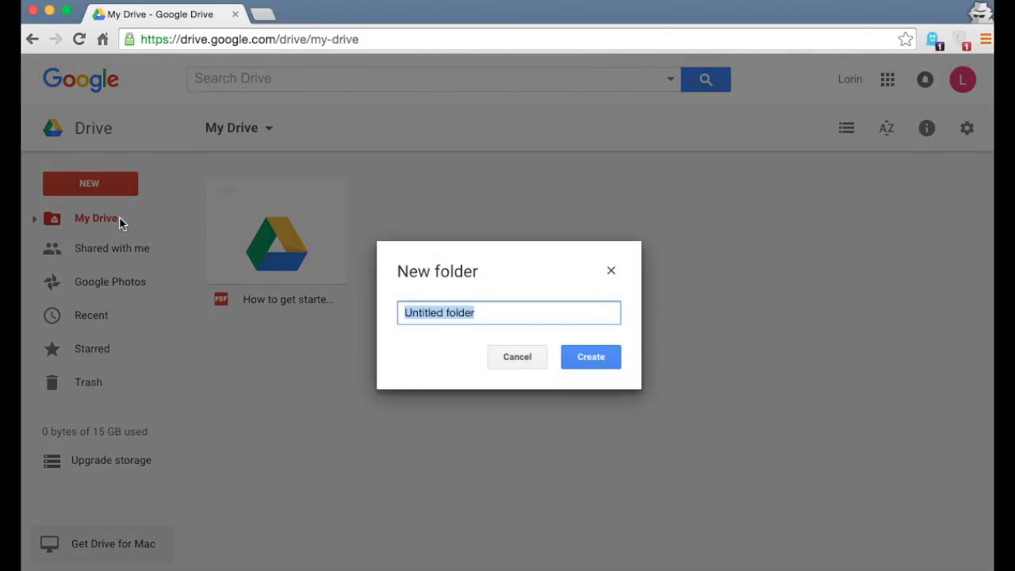
{"action": "type", "text": "My Stuff"}
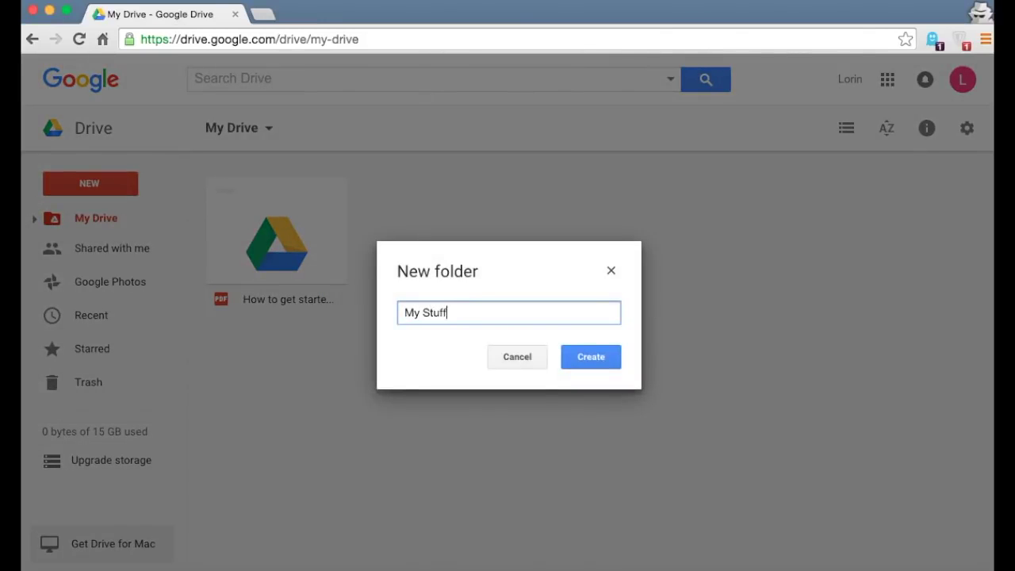
{"action": "left_click", "coordinate": [592, 363]}
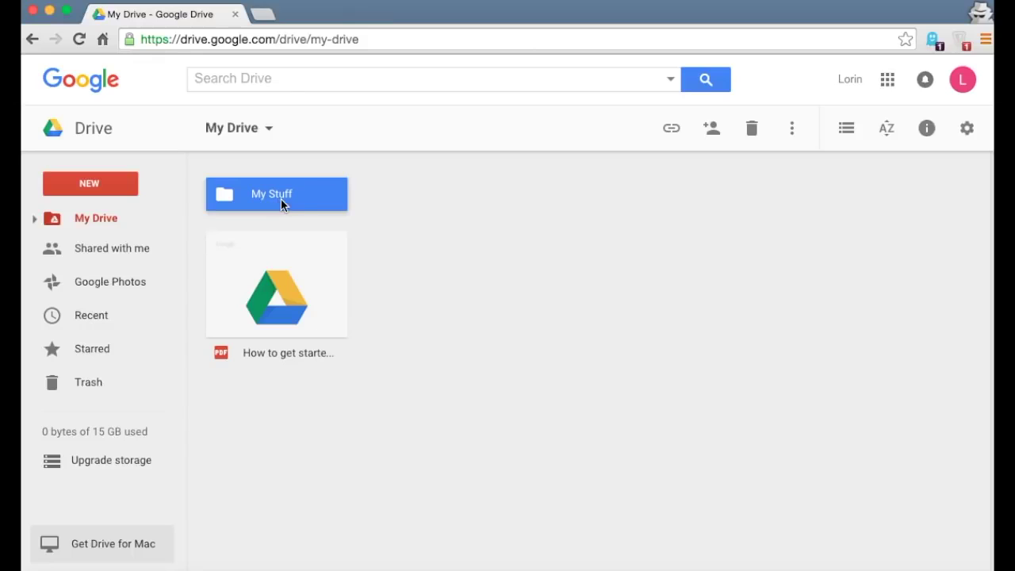
{"action": "left_click", "coordinate": [377, 218]}
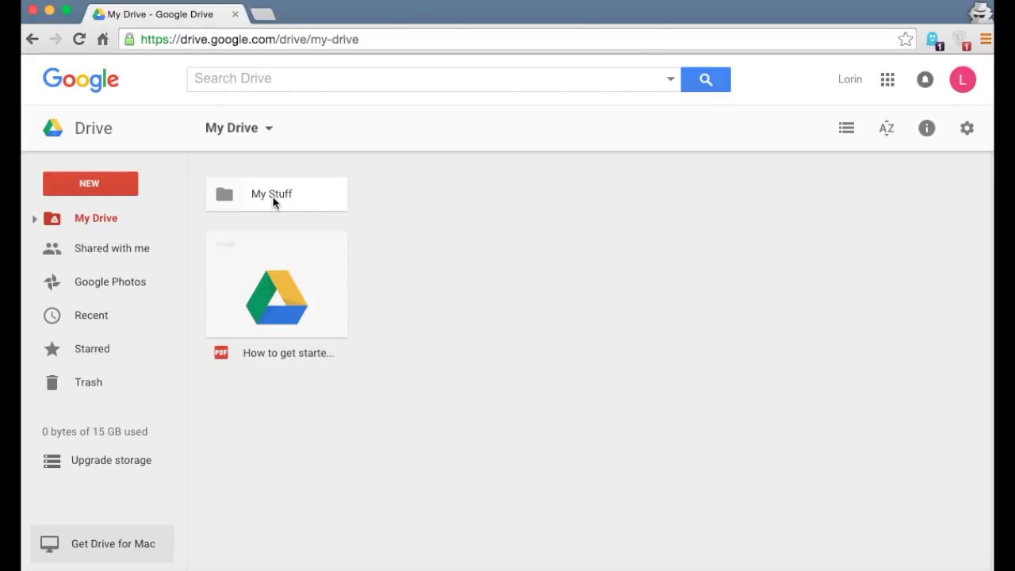
- Create a new blank Google Docs document and dismiss the templates suggestion
{"action": "left_click", "coordinate": [117, 188]}
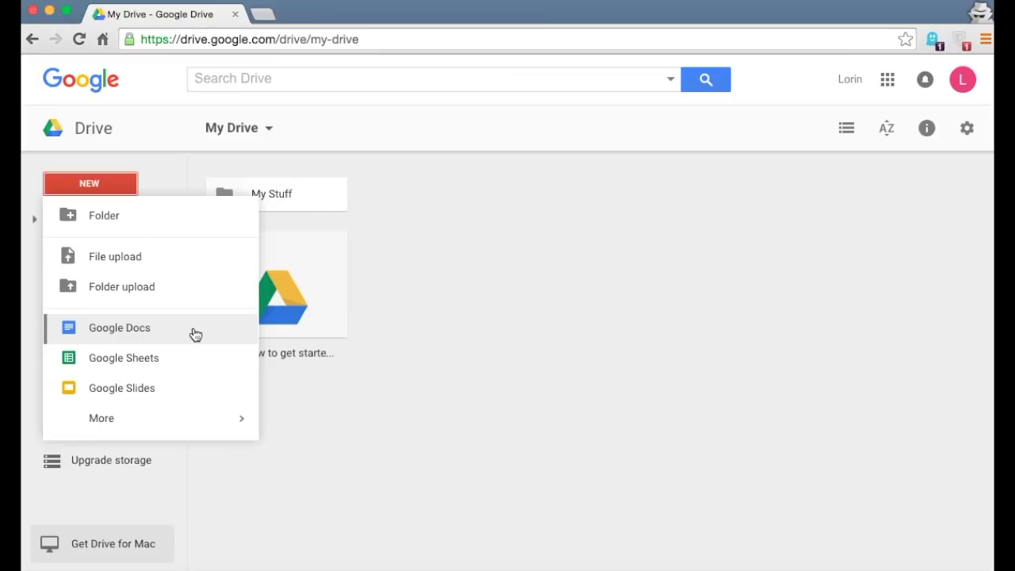
{"action": "left_click", "coordinate": [131, 332]}
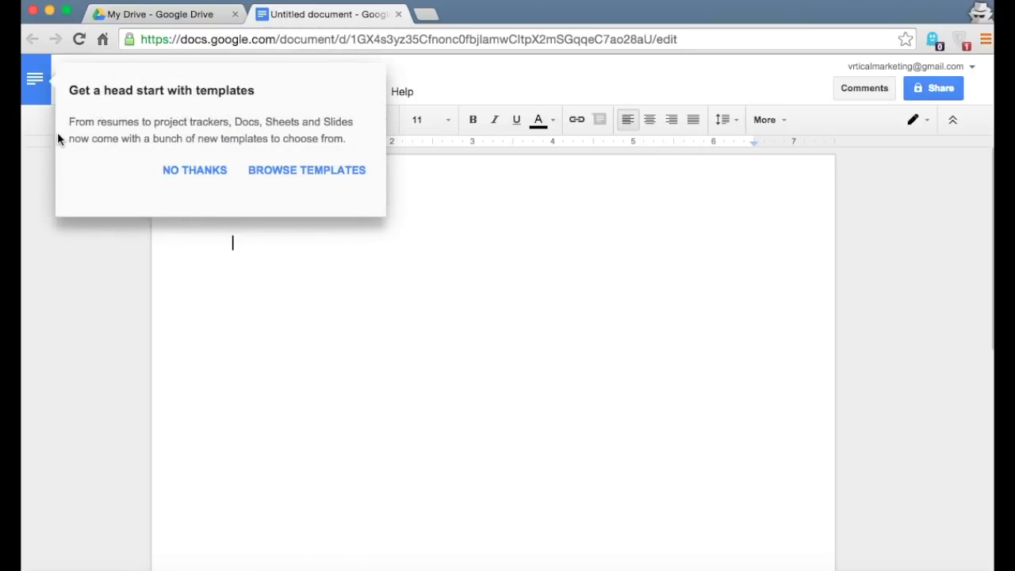
{"action": "left_click", "coordinate": [187, 177]}
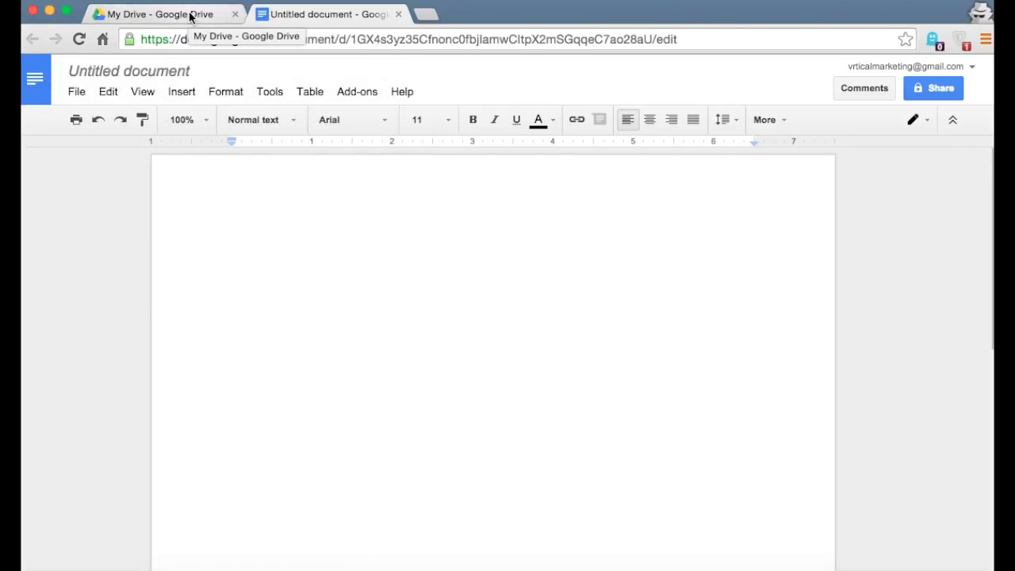
{"action": "left_click", "coordinate": [190, 17]}
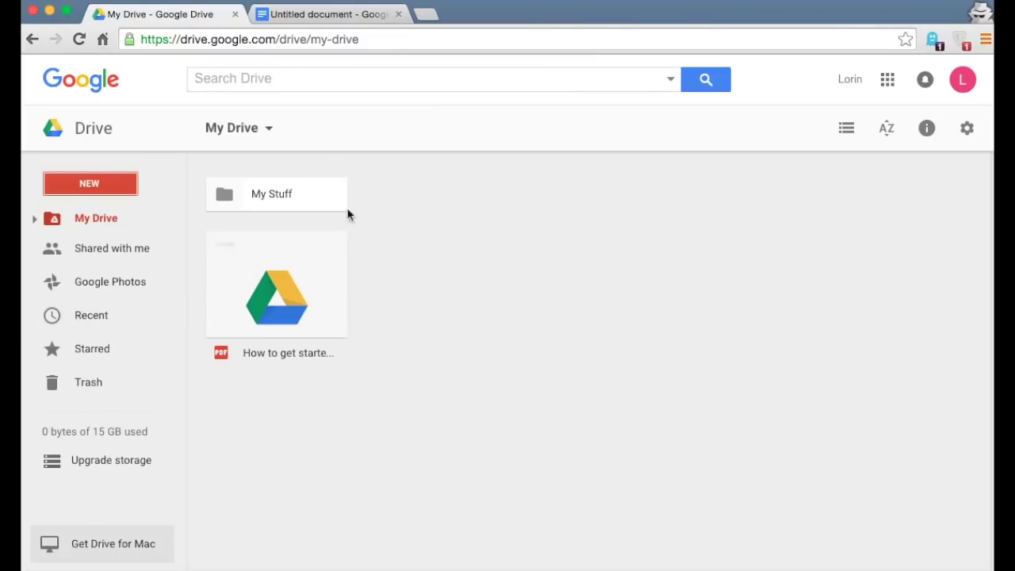
{"action": "left_click", "coordinate": [318, 19]}
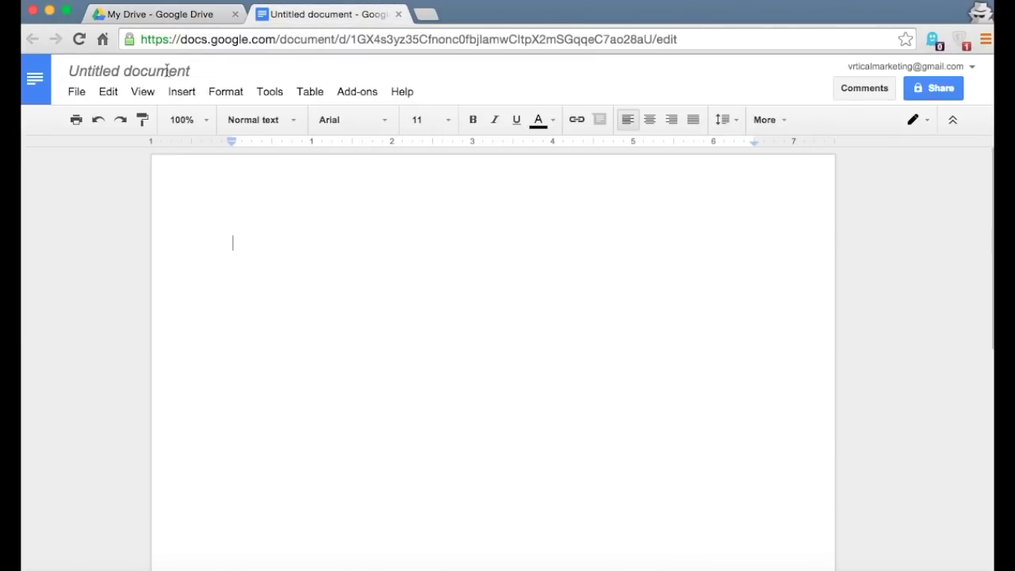
- Title the document 'My Stuff' and type 'Hello world!' into it
{"action": "left_click", "coordinate": [136, 73]}
{"action": "type", "text": "My Stuff"}
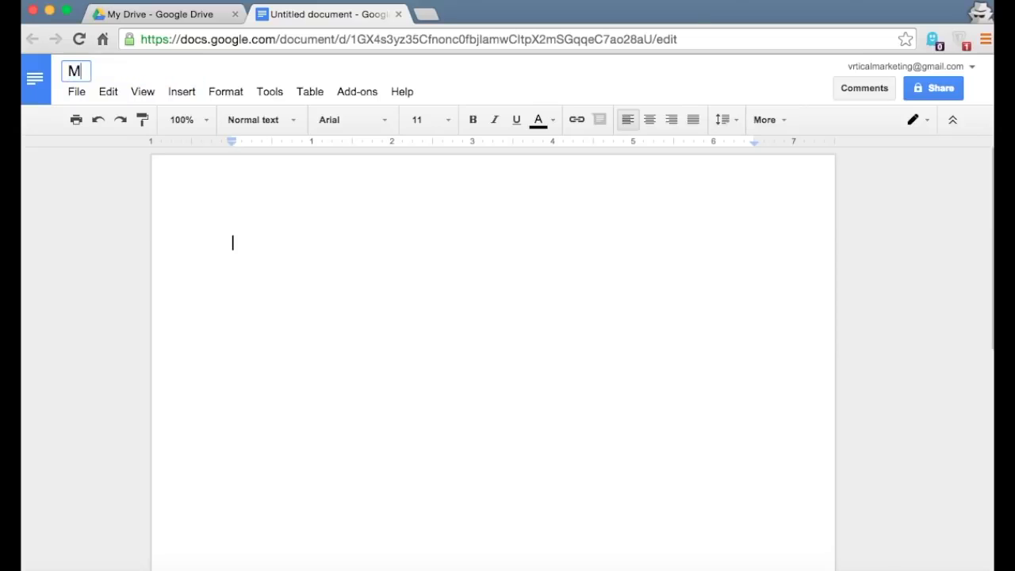
{"action": "key", "text": "Return"}
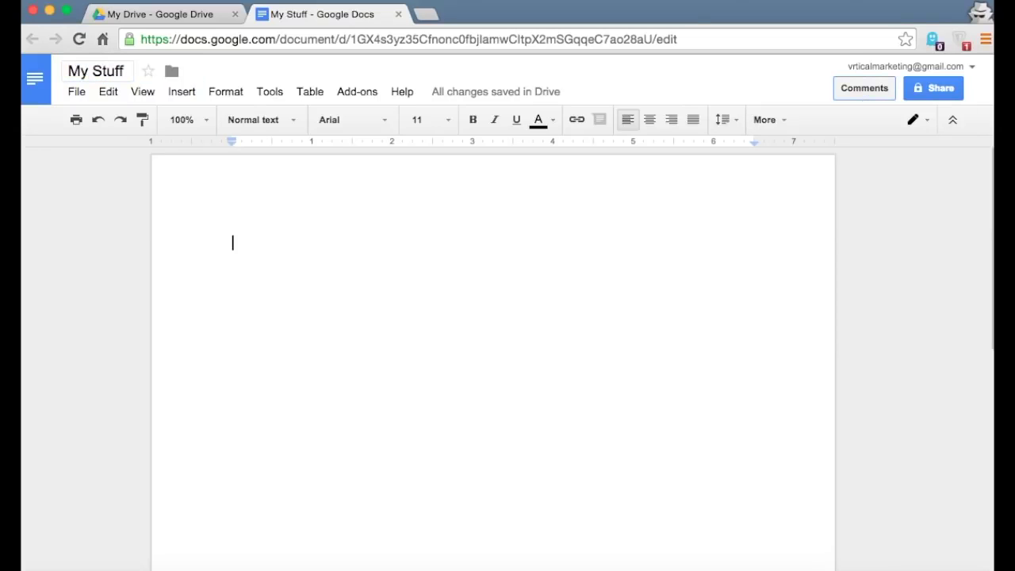
{"action": "left_click", "coordinate": [865, 88]}
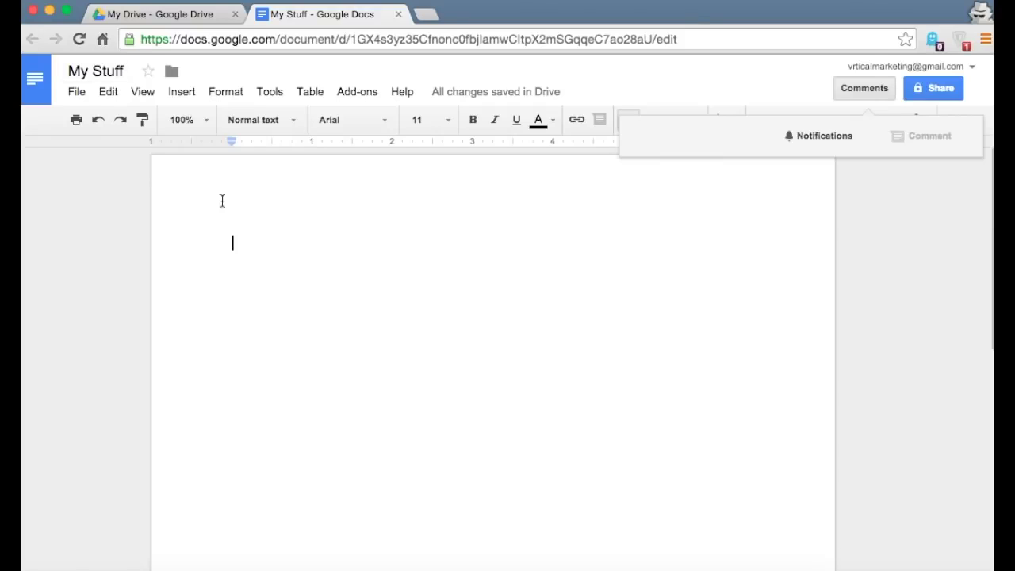
{"action": "left_click", "coordinate": [237, 244]}
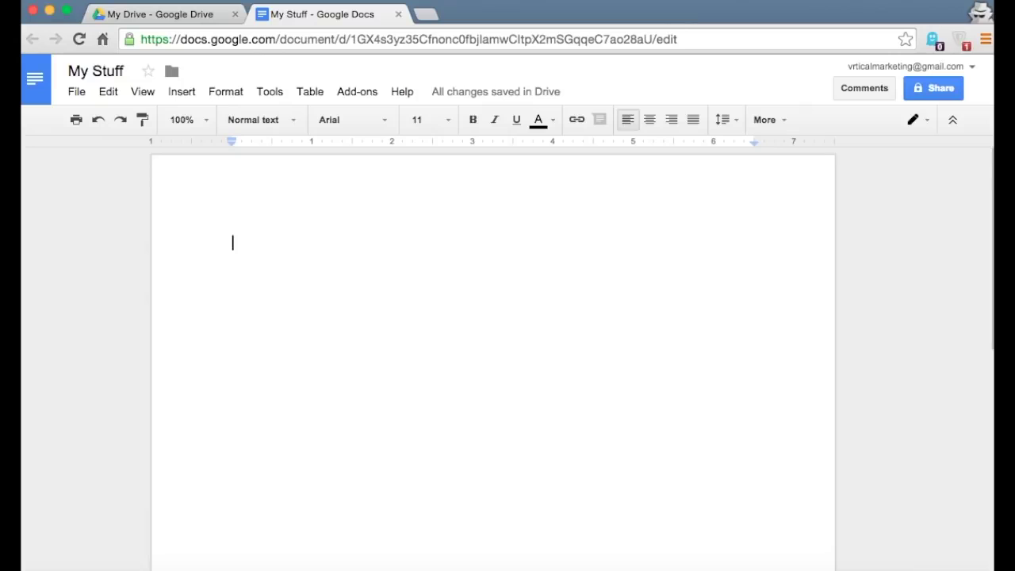
{"action": "type", "text": "Hello"}
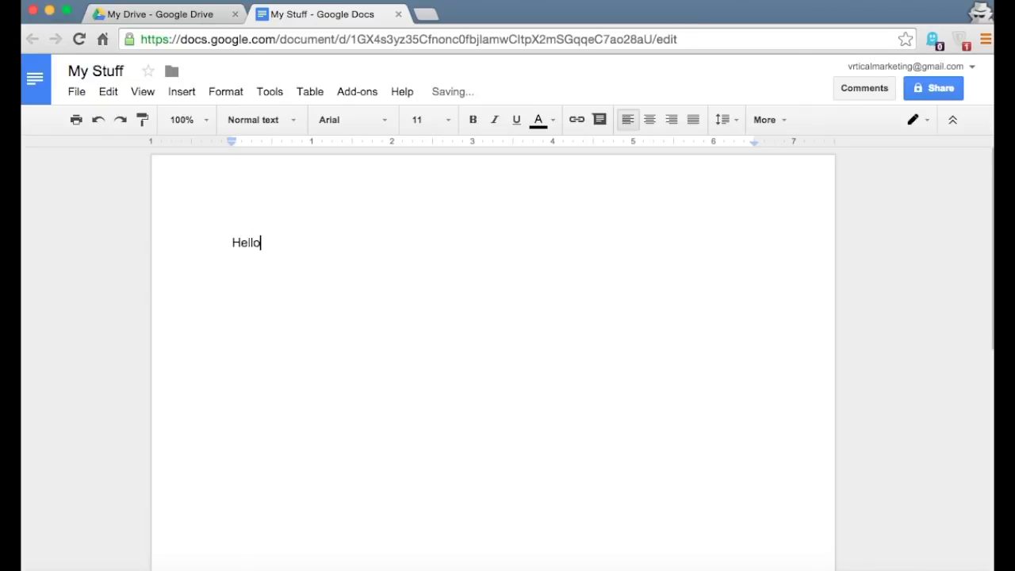
{"action": "type", "text": " world!"}
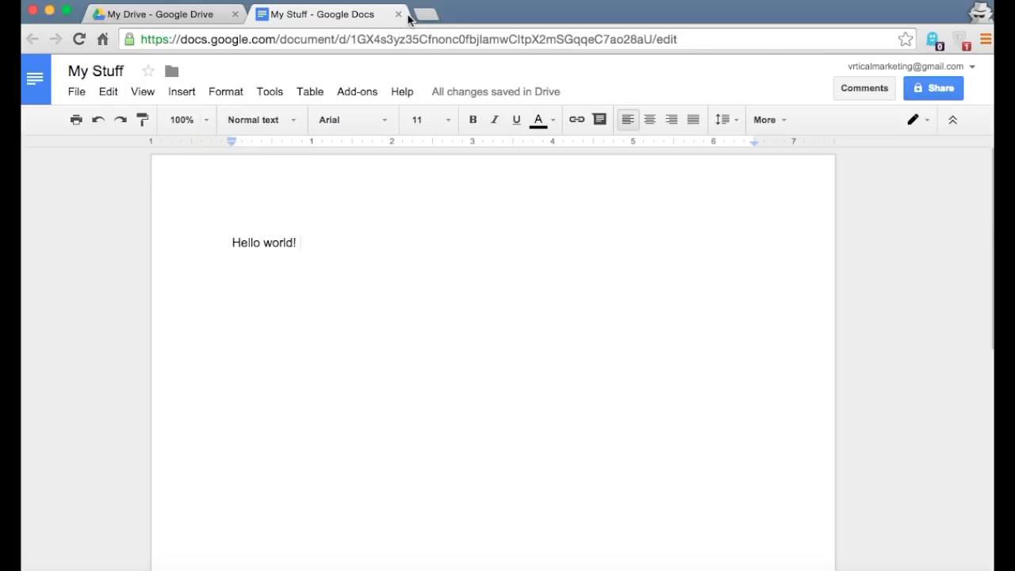
- Close the My Stuff document, reopen it from Drive to check it, and close it again
{"action": "left_click", "coordinate": [398, 14]}
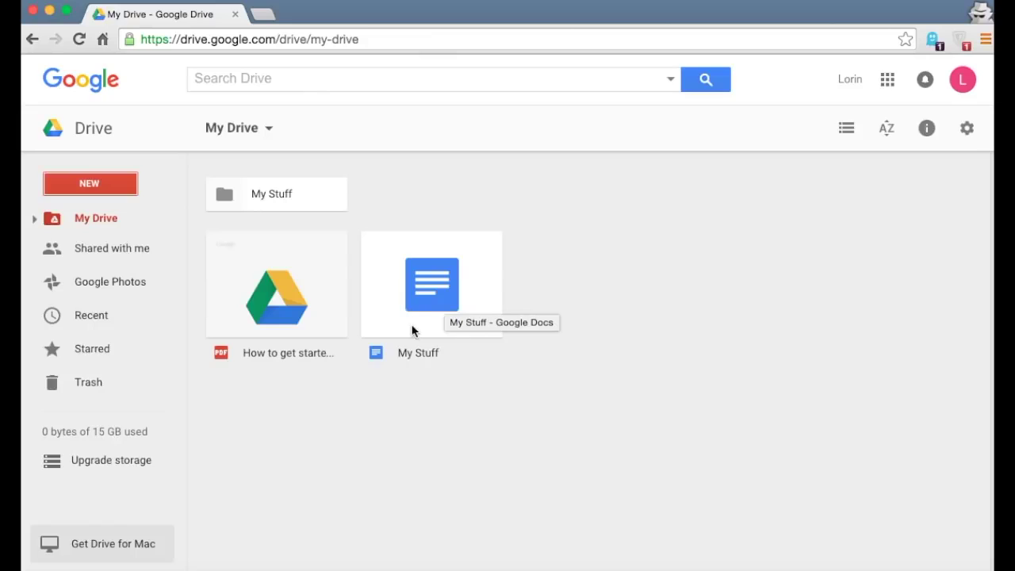
{"action": "double_click", "coordinate": [424, 295]}
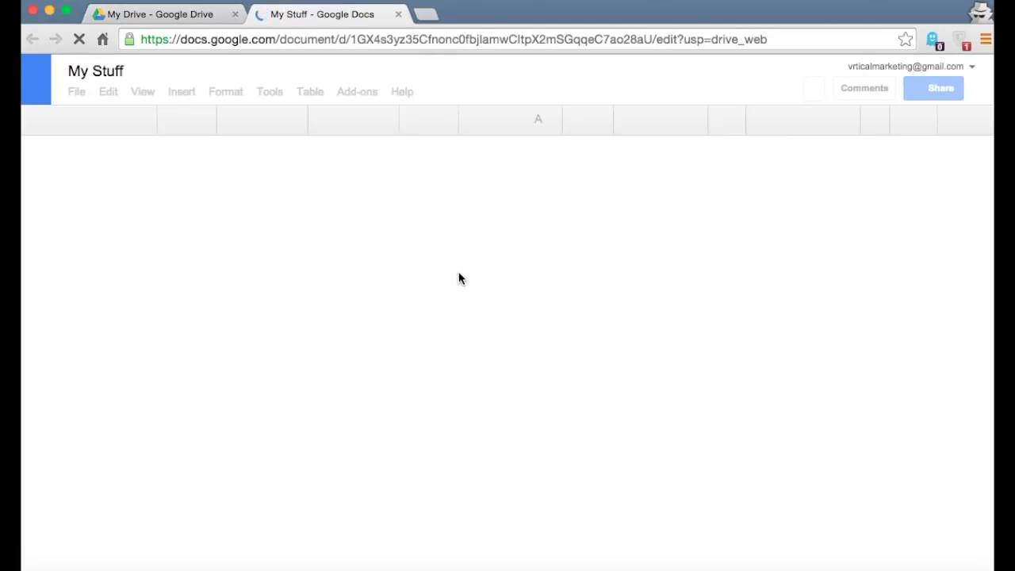
{"action": "left_click", "coordinate": [277, 245]}
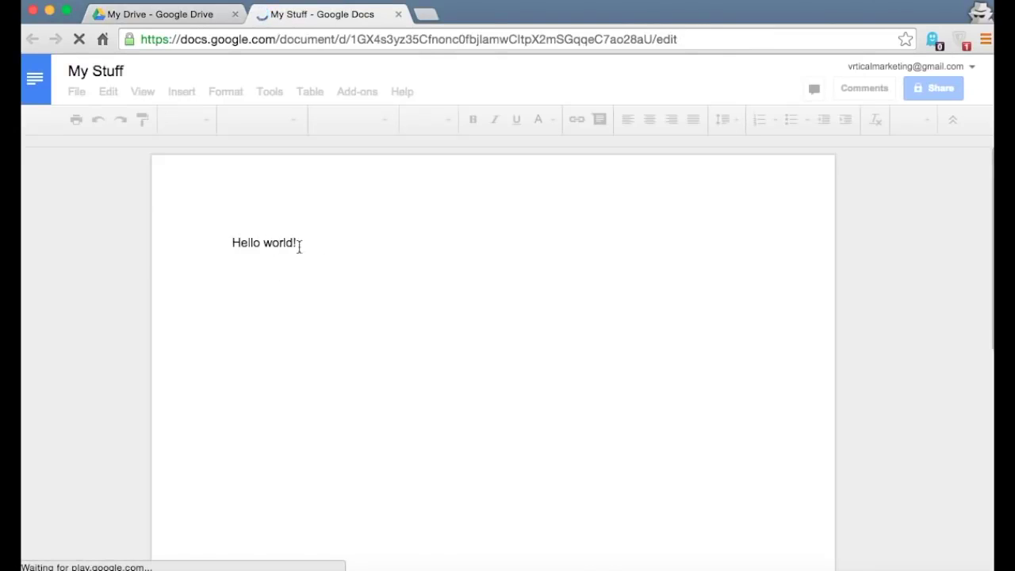
{"action": "left_click", "coordinate": [399, 15]}
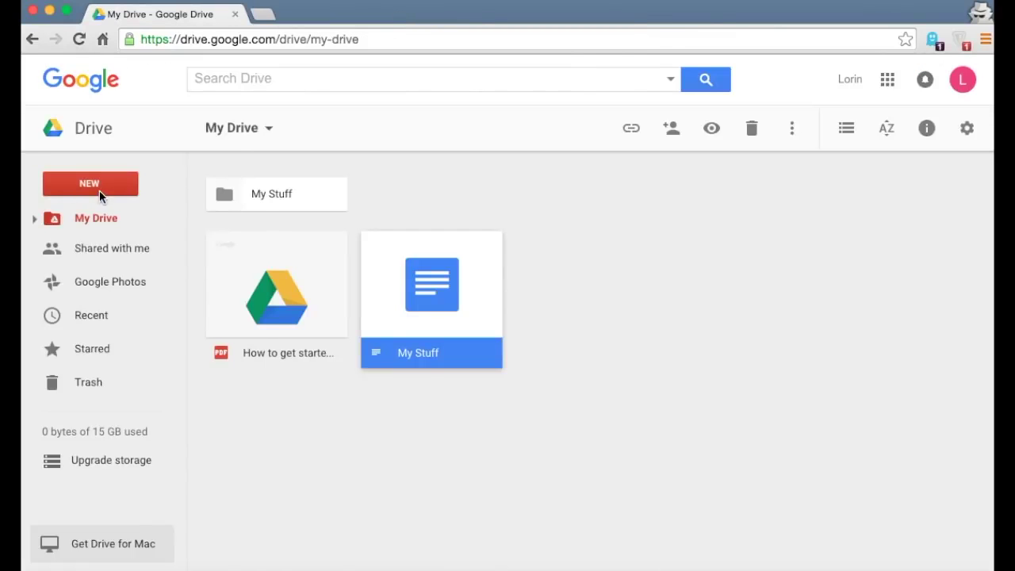
{"action": "left_click", "coordinate": [98, 191]}
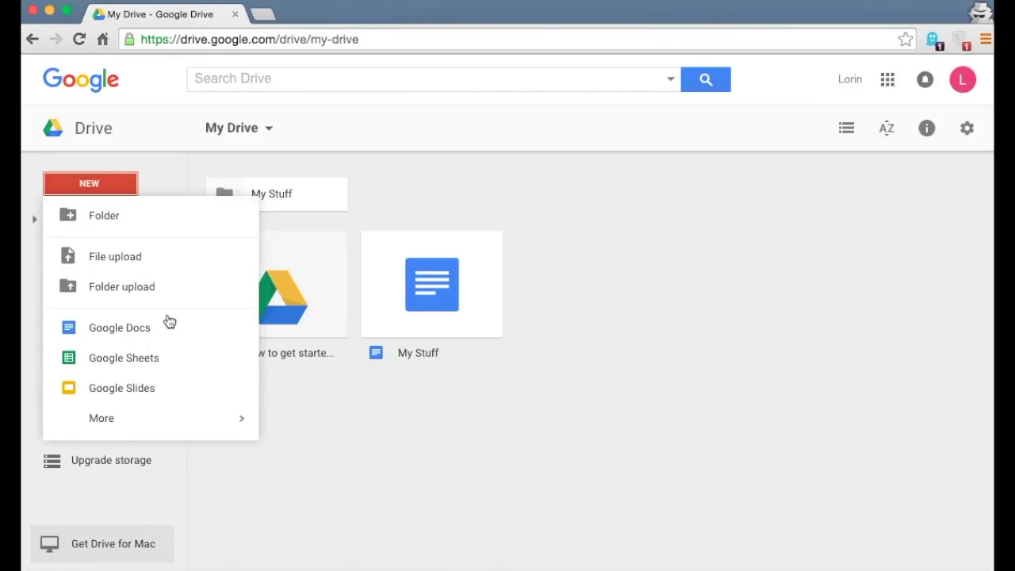
- Create a blank Google Sheets spreadsheet and title it 'My Other Stuff'
{"action": "left_click", "coordinate": [152, 360]}
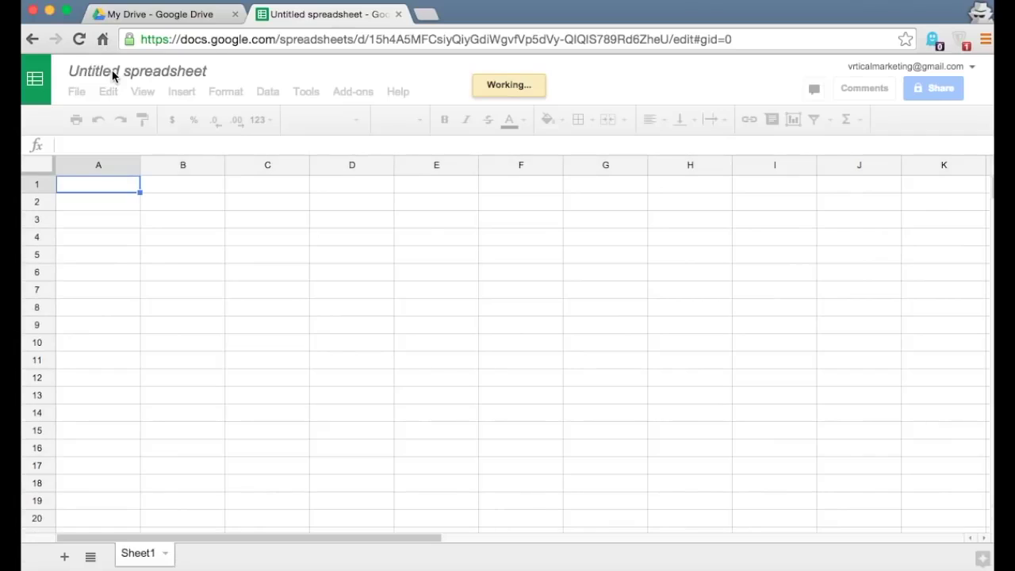
{"action": "left_click", "coordinate": [113, 76]}
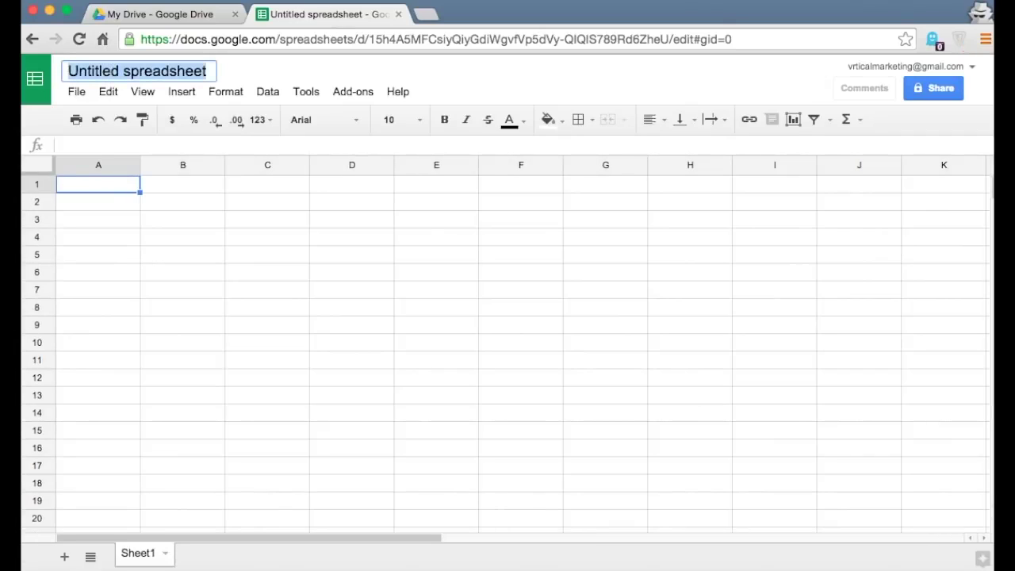
{"action": "type", "text": "My"}
{"action": "key", "text": "Return"}
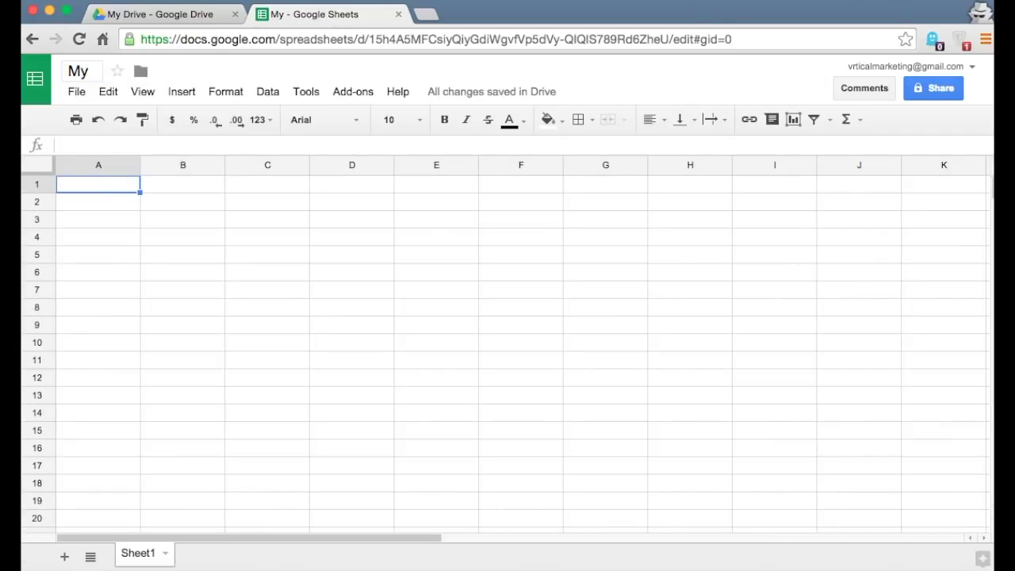
{"action": "left_click", "coordinate": [99, 77]}
{"action": "type", "text": "Other"}
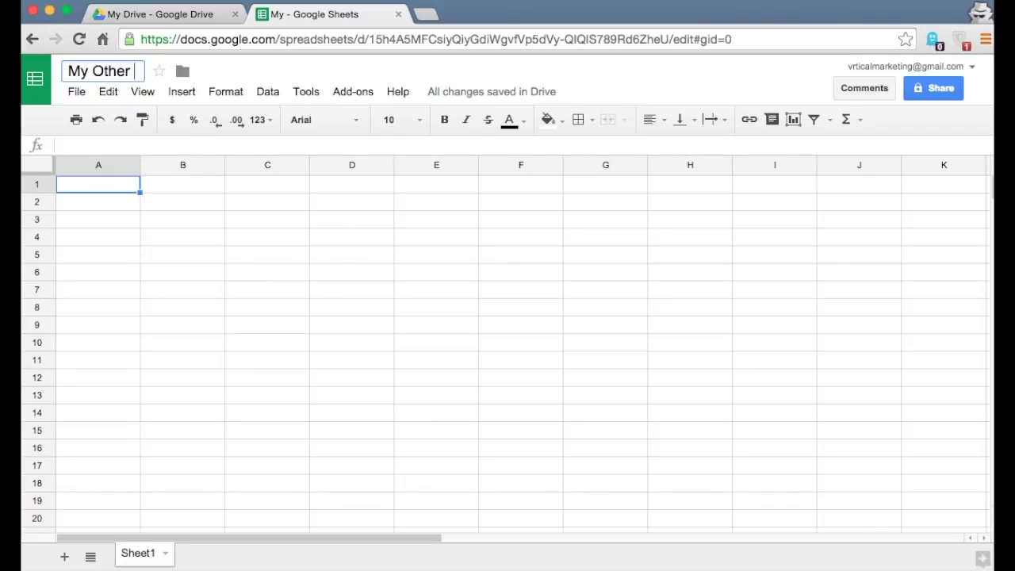
{"action": "type", "text": "Stuff"}
{"action": "key", "text": "Return"}
{"action": "left_click", "coordinate": [147, 275]}
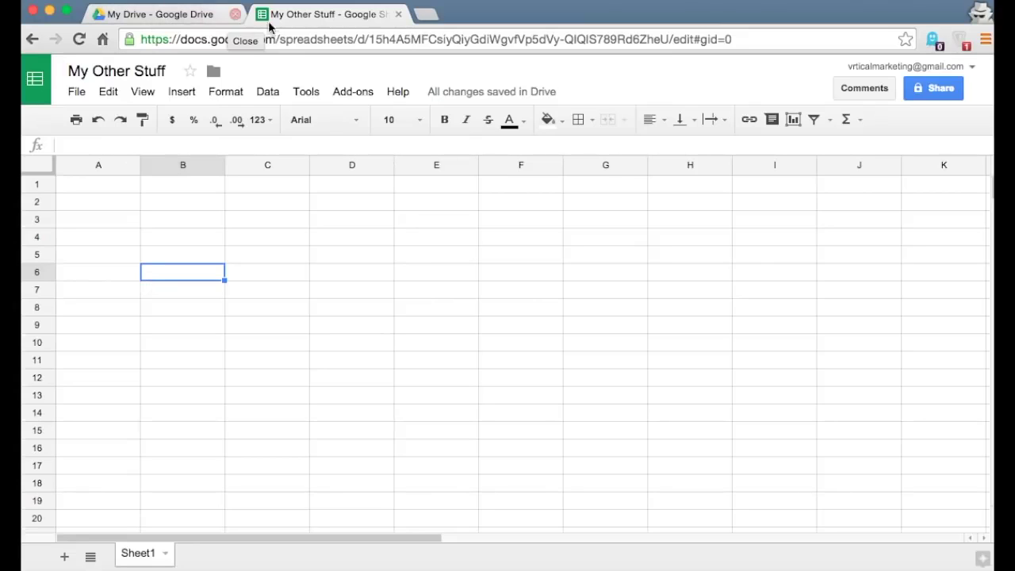
- Close the My Other Stuff spreadsheet, reopen it from My Drive, and close it again
{"action": "left_click", "coordinate": [399, 14]}
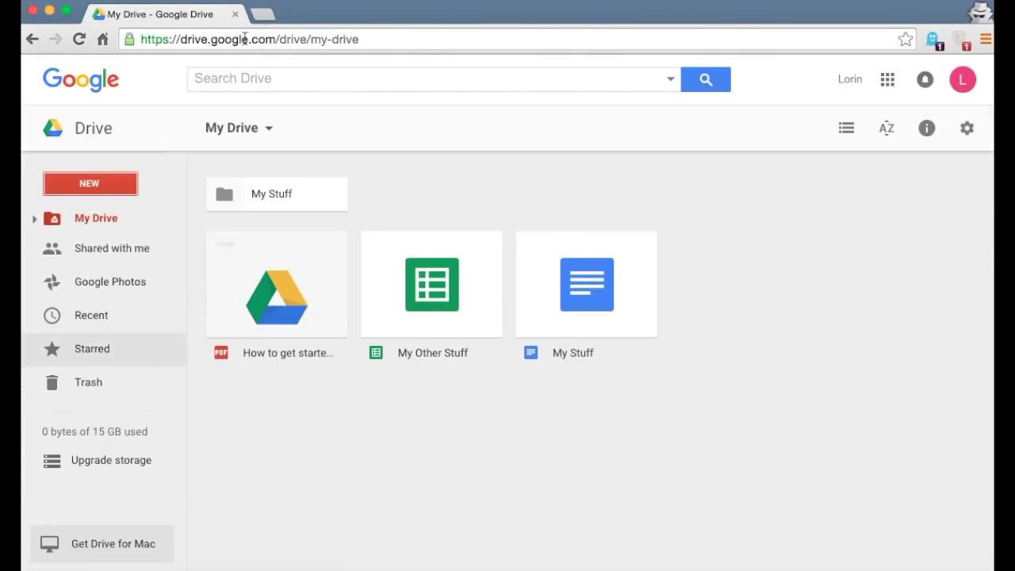
{"action": "double_click", "coordinate": [424, 307]}
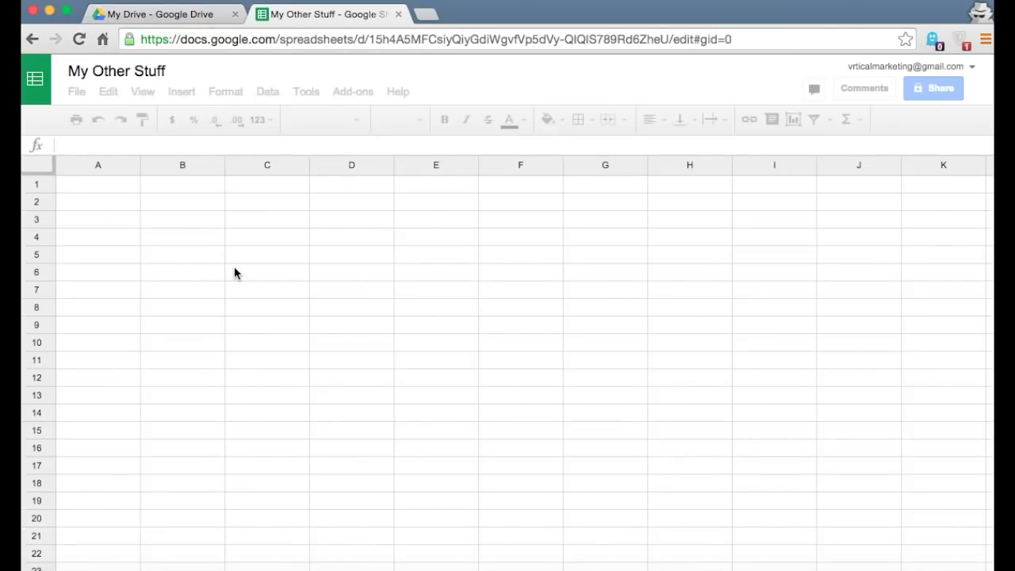
{"action": "left_click", "coordinate": [398, 14]}
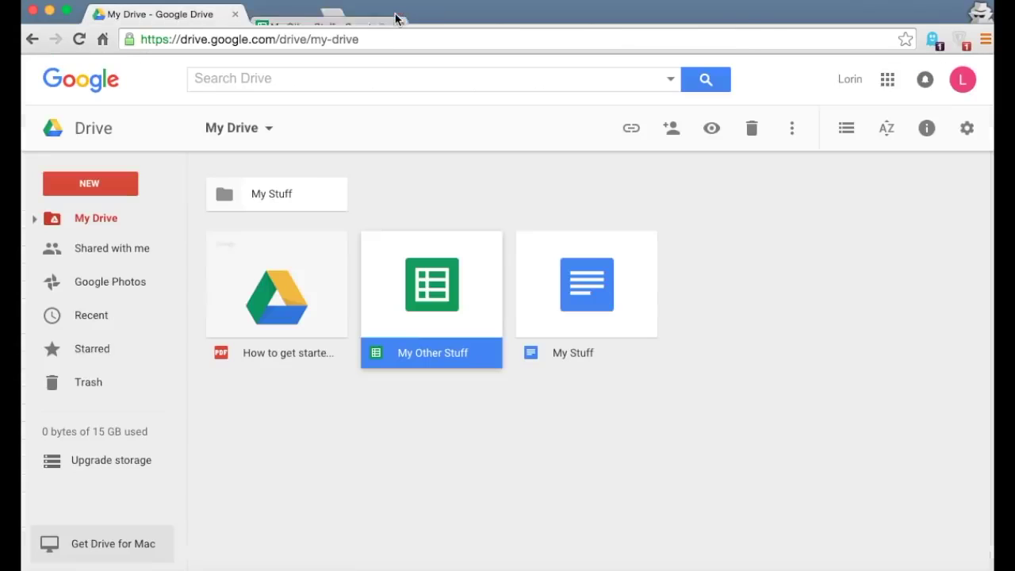
{"action": "left_click", "coordinate": [100, 185]}
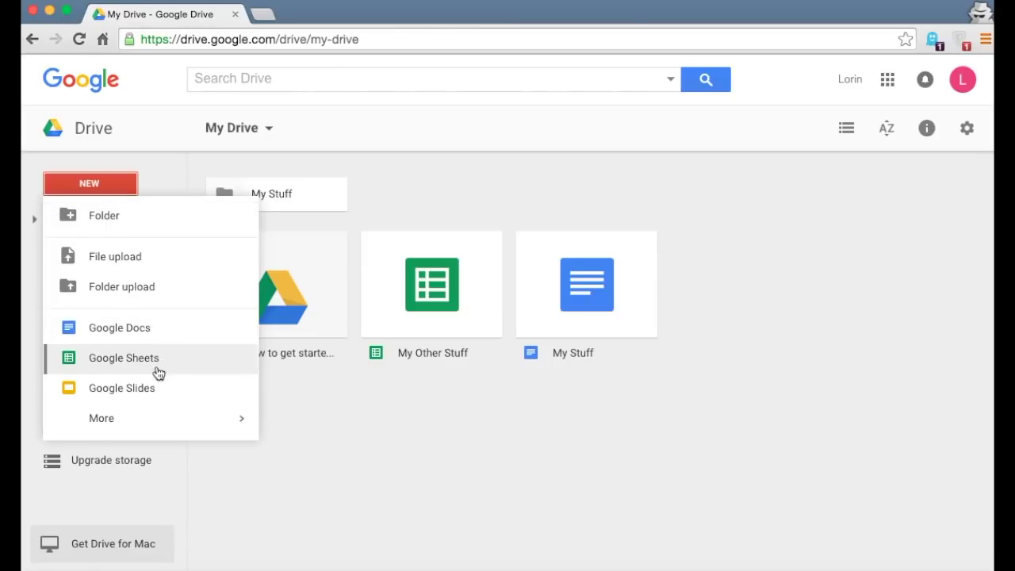
{"action": "mouse_move", "coordinate": [217, 428]}
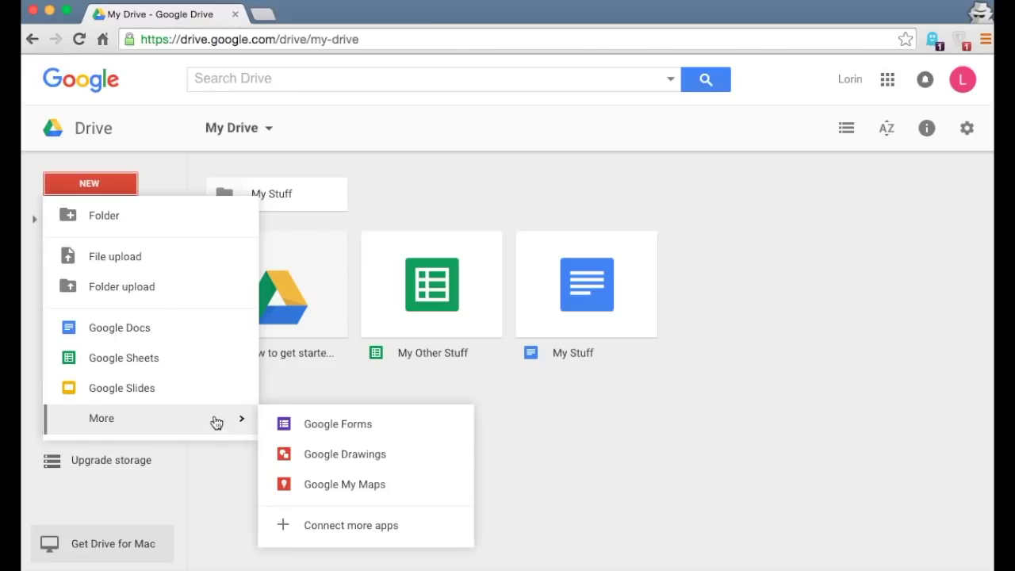
{"action": "left_click", "coordinate": [584, 384]}
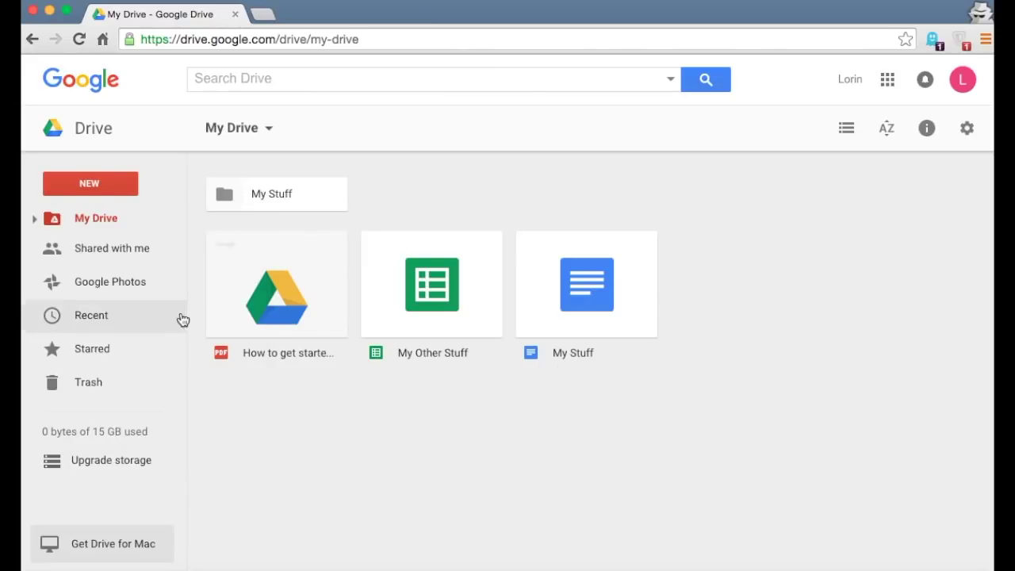
{"action": "left_click", "coordinate": [64, 188]}
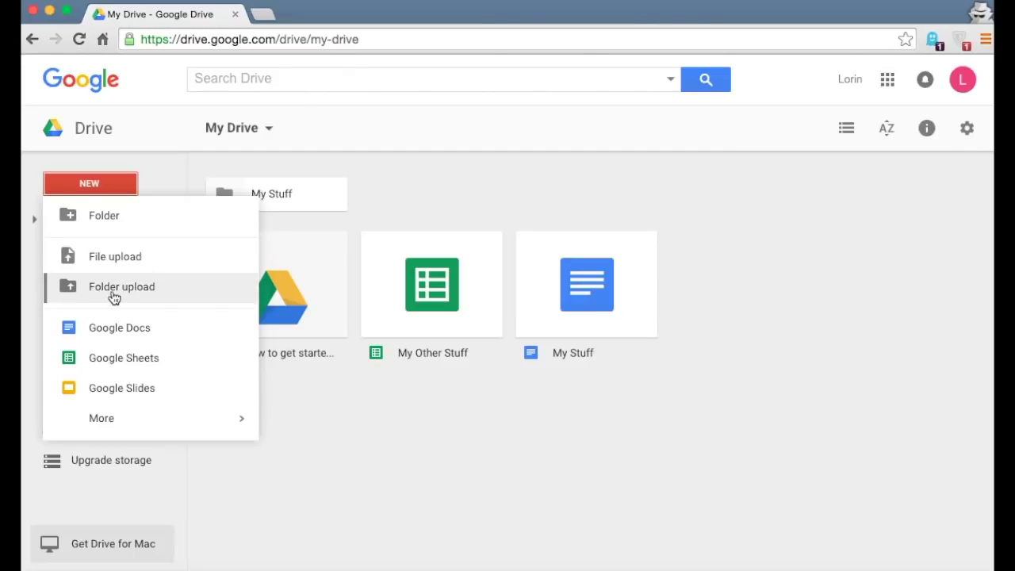
{"action": "left_click", "coordinate": [444, 472]}
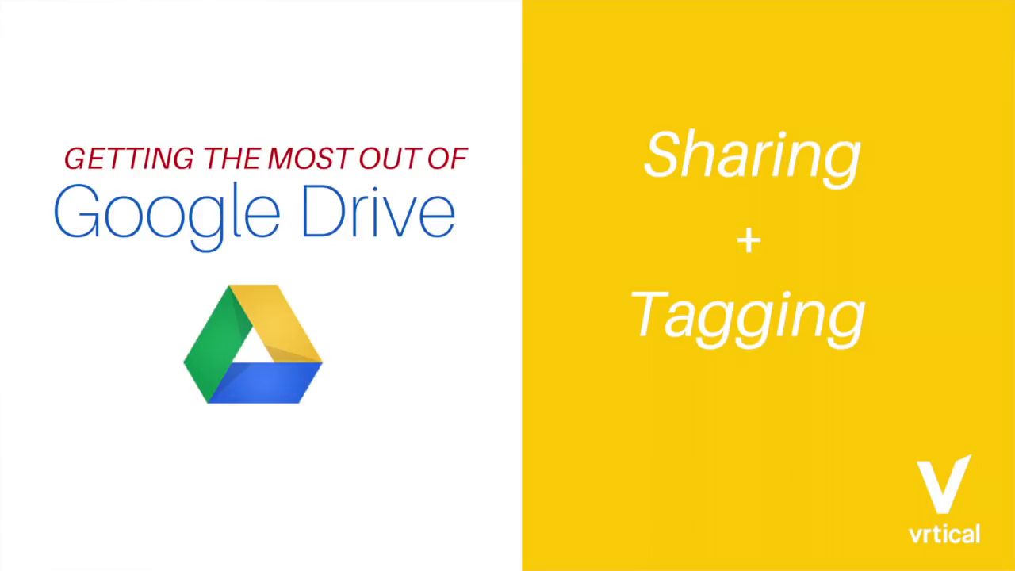
- Drag the My Other Stuff spreadsheet and My Stuff document into the My Stuff folder
{"action": "left_click", "coordinate": [413, 303]}
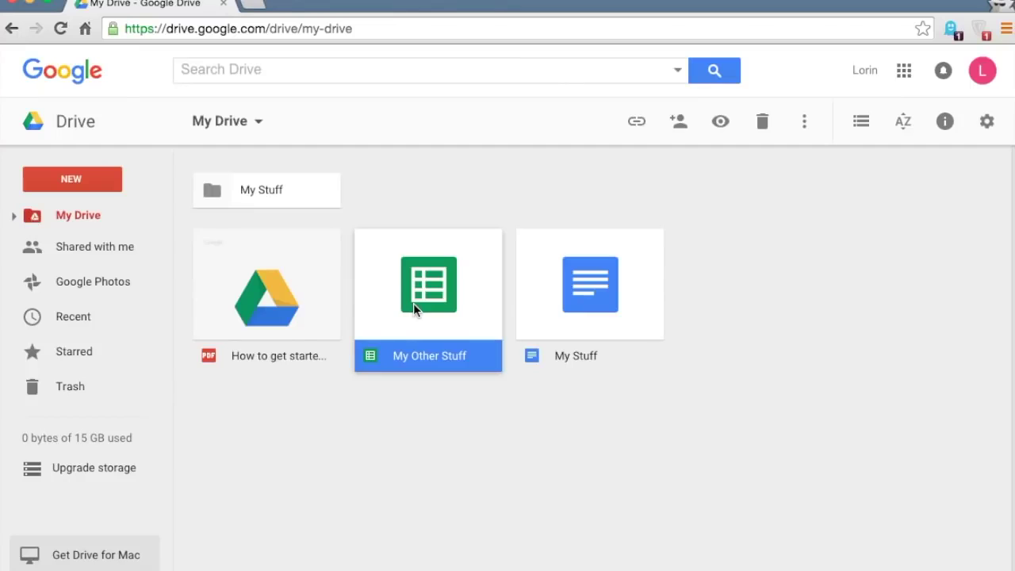
{"action": "left_click_drag", "start_coordinate": [444, 301], "coordinate": [257, 183]}
{"action": "left_click_drag", "start_coordinate": [435, 302], "coordinate": [274, 180]}
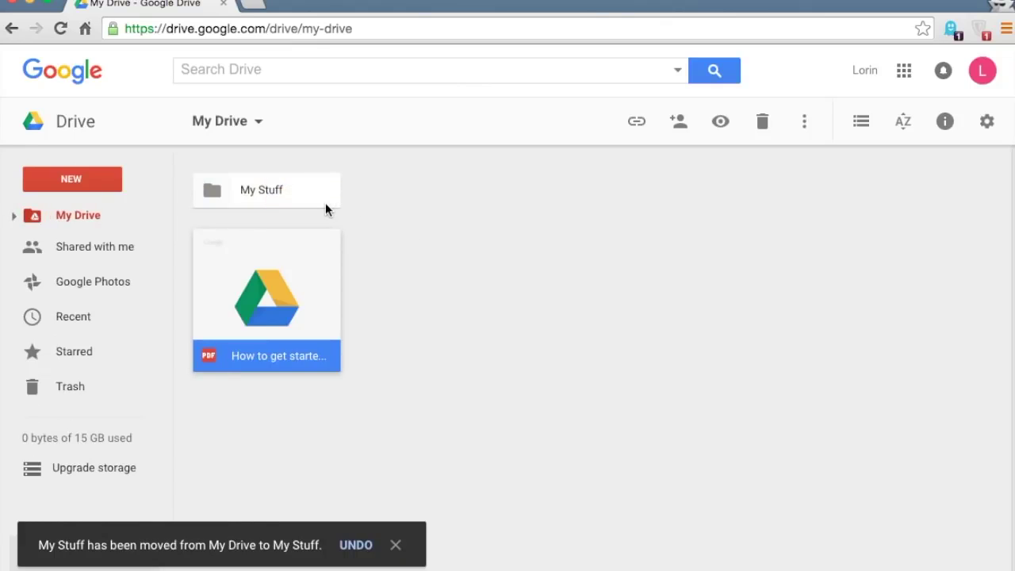
{"action": "left_click", "coordinate": [245, 201]}
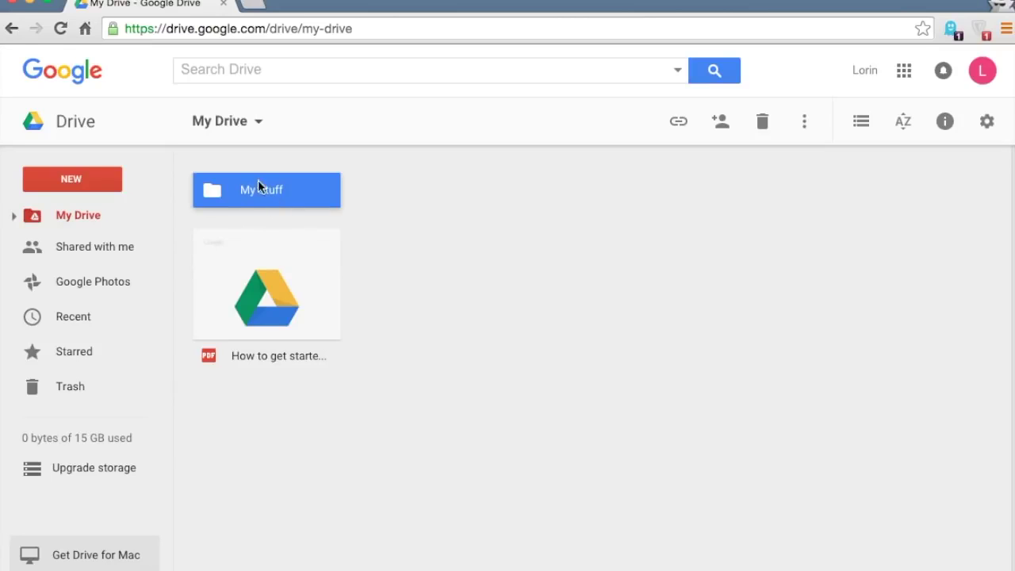
{"action": "left_click", "coordinate": [263, 269]}
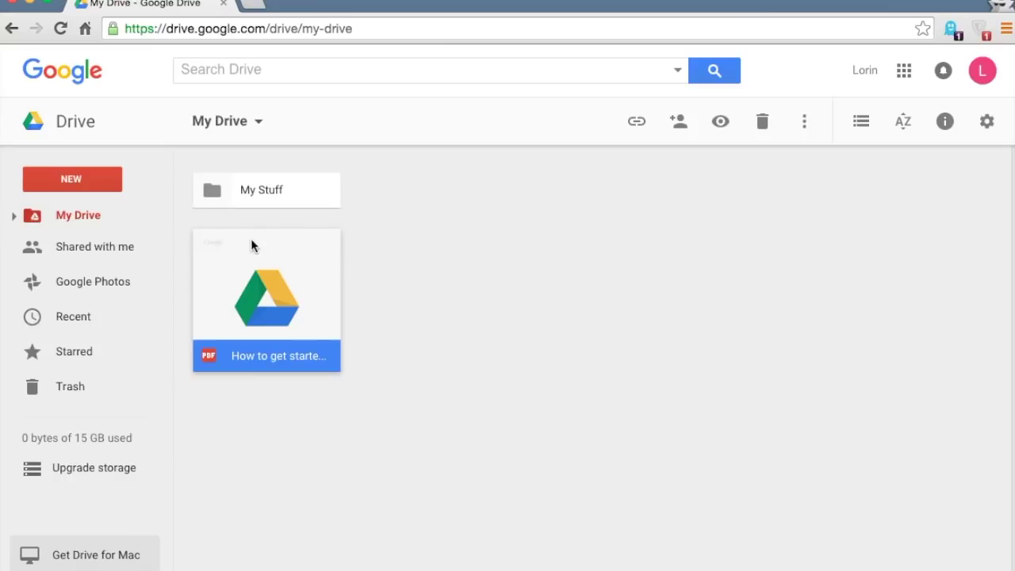
{"action": "left_click", "coordinate": [246, 195]}
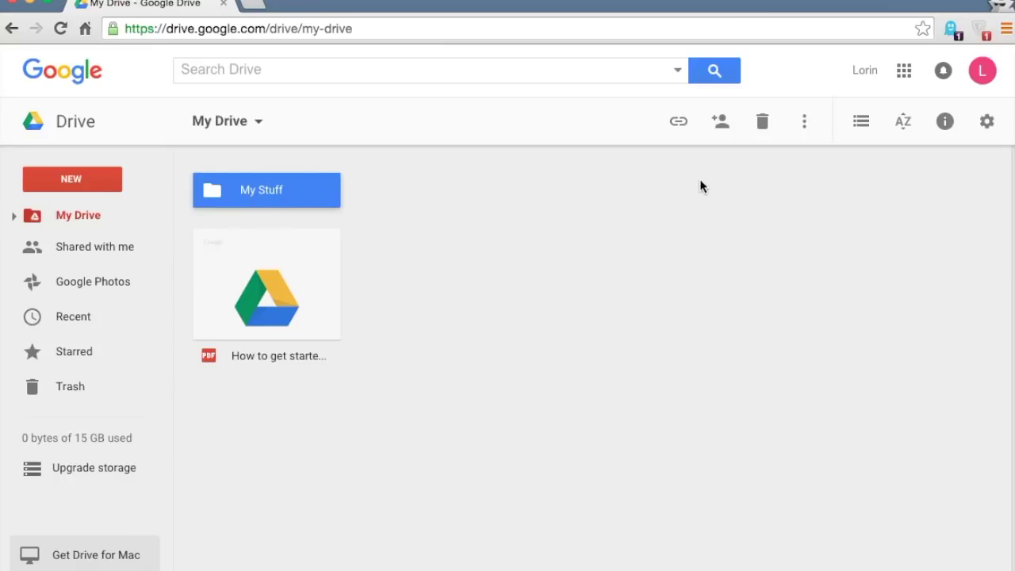
- Share the My Stuff folder with a colleague's e-mail address at Can edit permission
{"action": "left_click", "coordinate": [721, 131]}
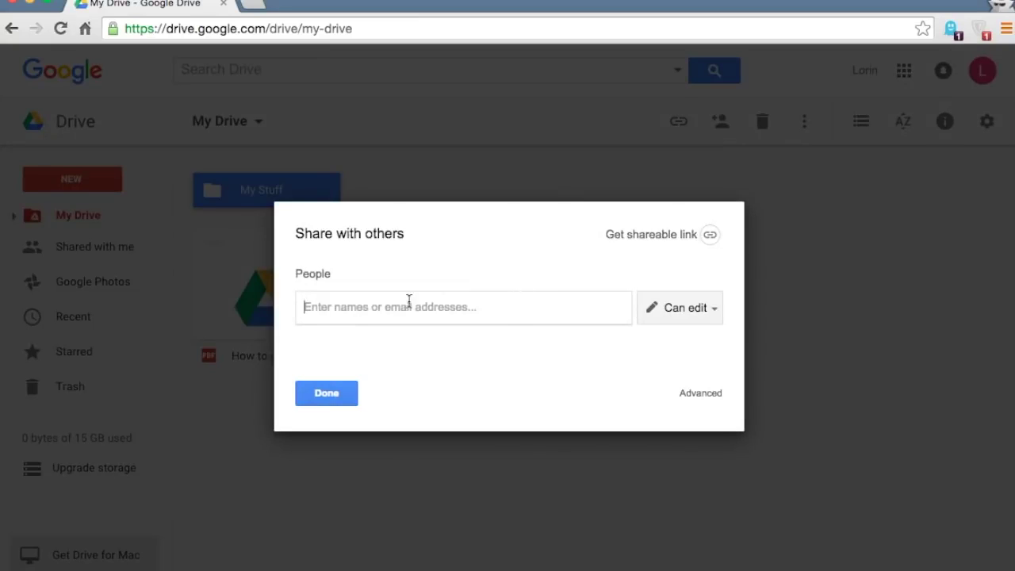
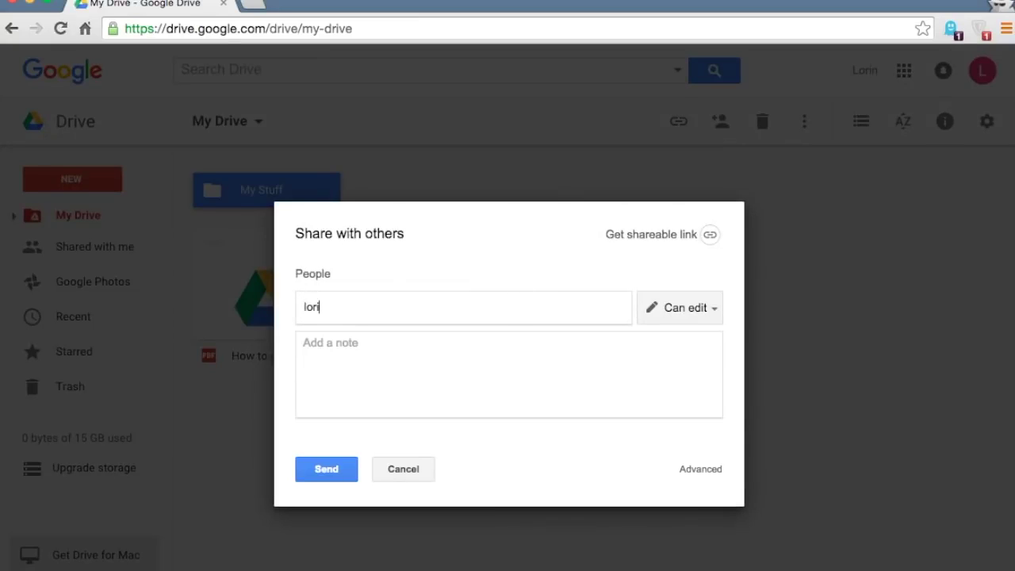
{"action": "key", "text": "Return"}
{"action": "left_click", "coordinate": [409, 352]}
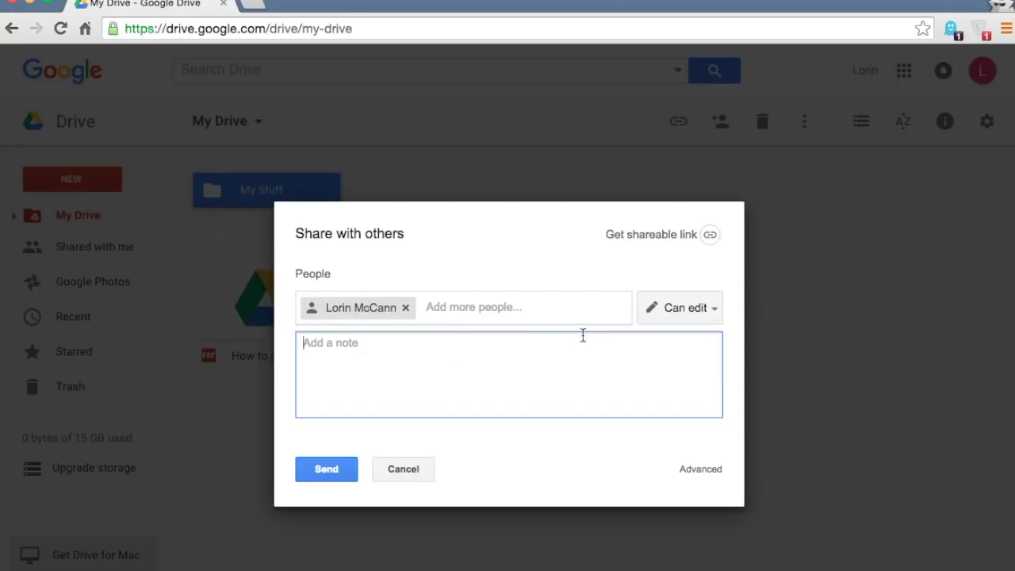
{"action": "left_click", "coordinate": [690, 315]}
{"action": "left_click", "coordinate": [698, 367]}
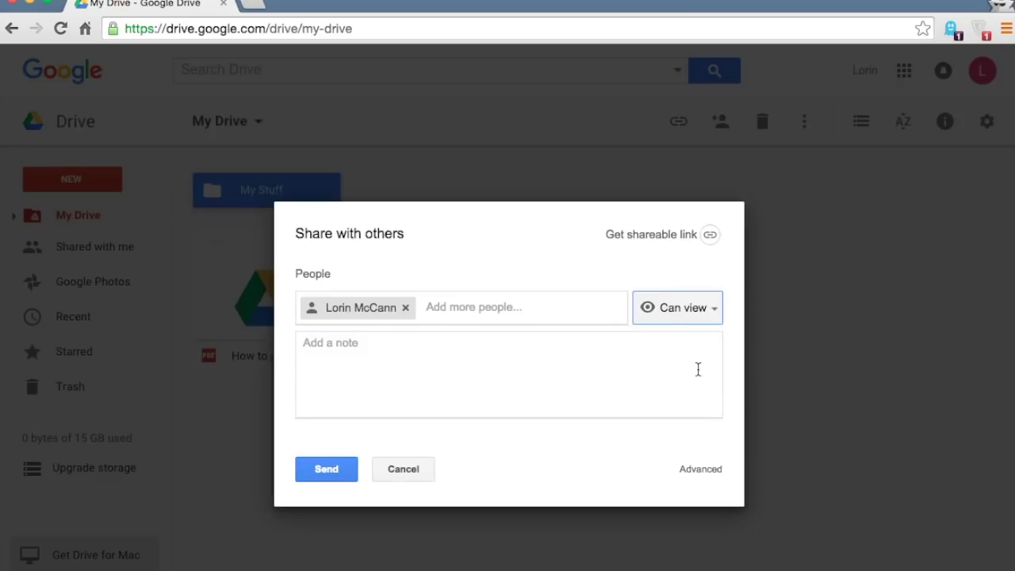
{"action": "left_click", "coordinate": [690, 308]}
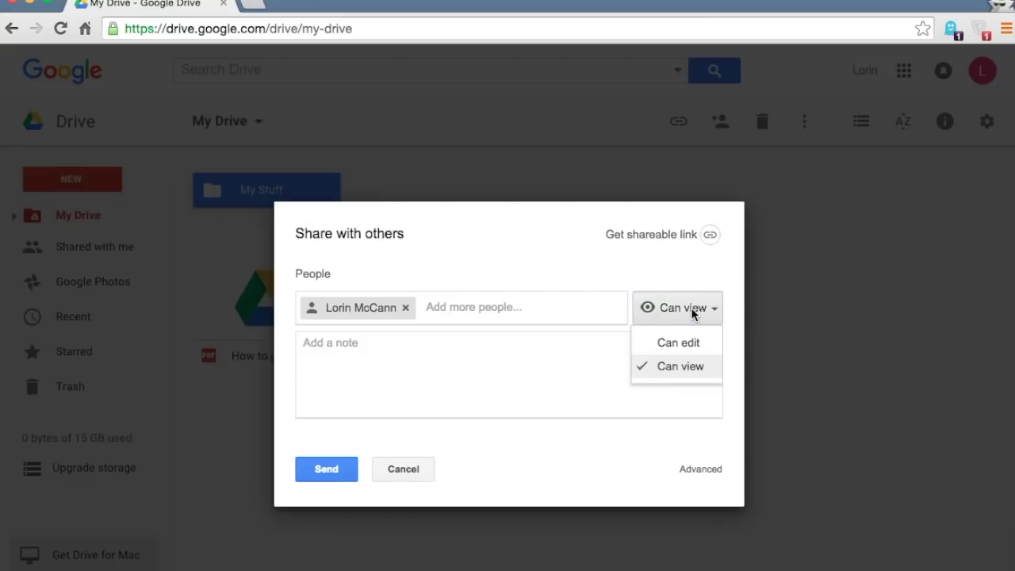
{"action": "left_click", "coordinate": [694, 342]}
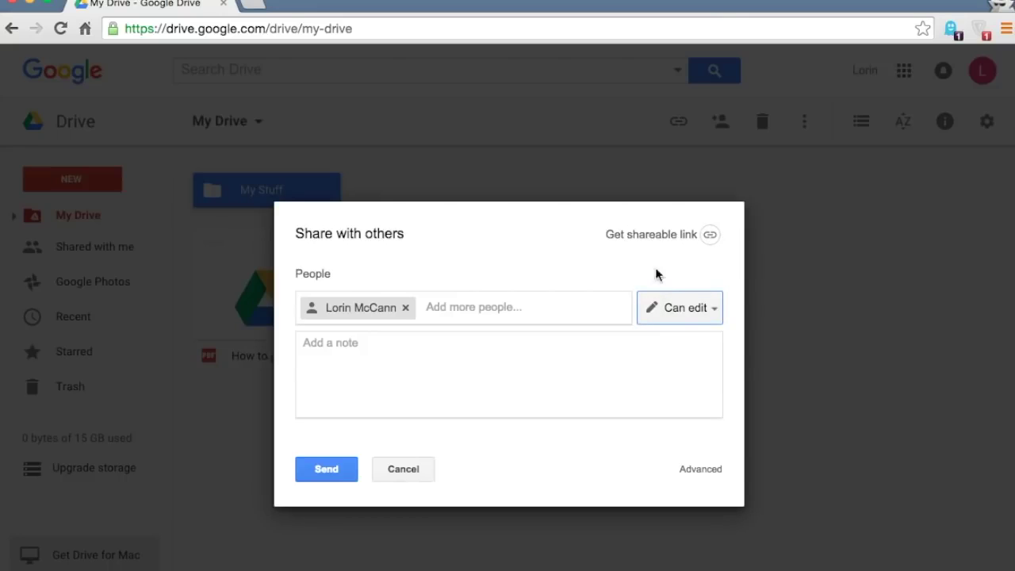
{"action": "left_click", "coordinate": [331, 471]}
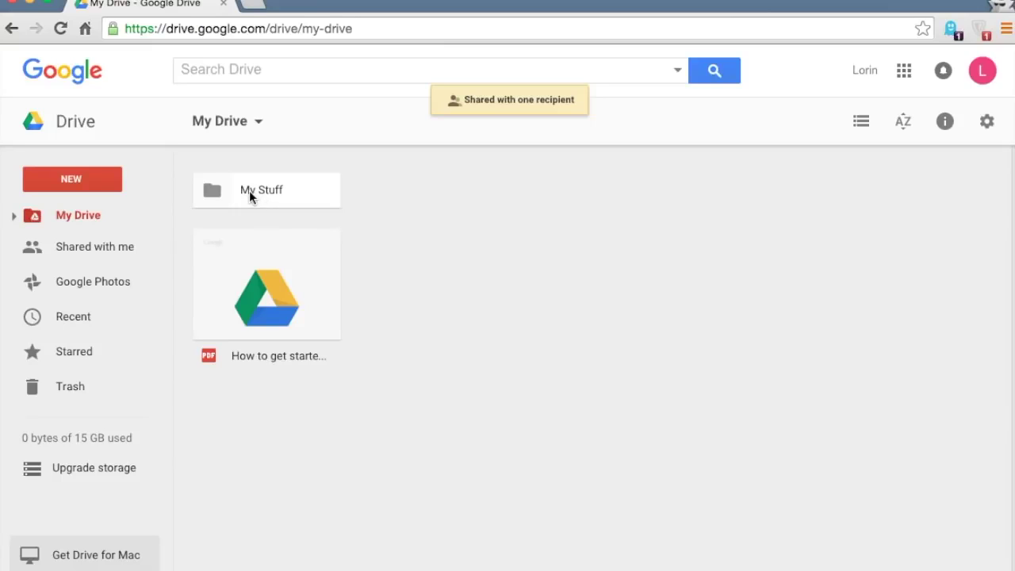
{"action": "left_click", "coordinate": [249, 195]}
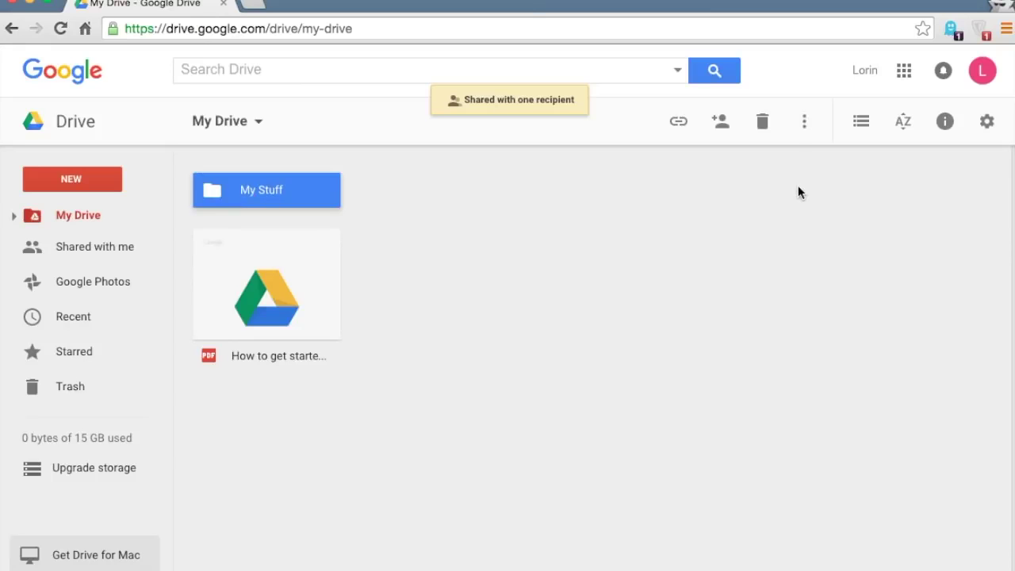
- Turn on link sharing for the My Stuff folder and copy its shareable link
{"action": "left_click", "coordinate": [803, 127]}
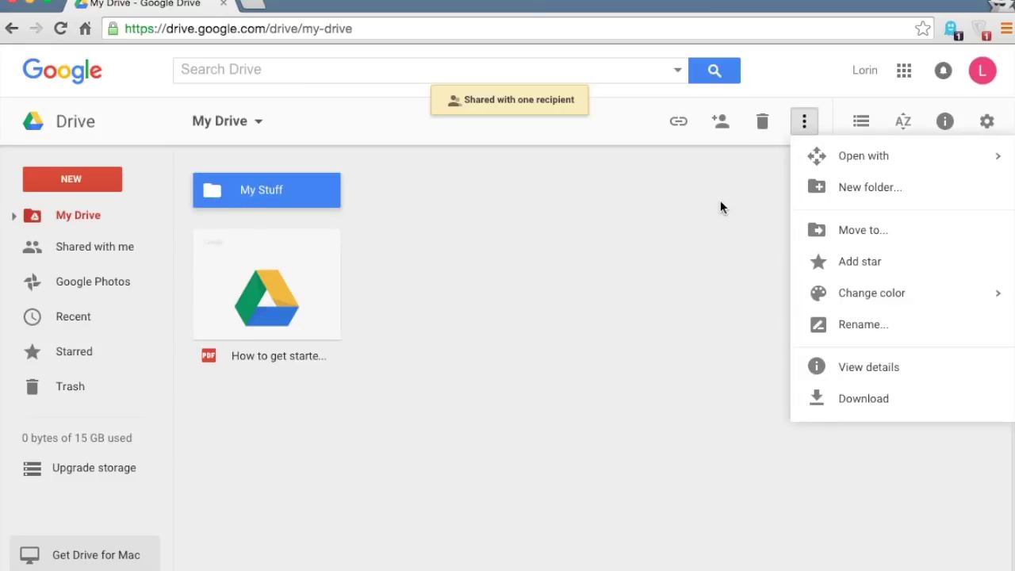
{"action": "left_click", "coordinate": [723, 186]}
{"action": "left_click", "coordinate": [315, 188]}
{"action": "left_click", "coordinate": [721, 124]}
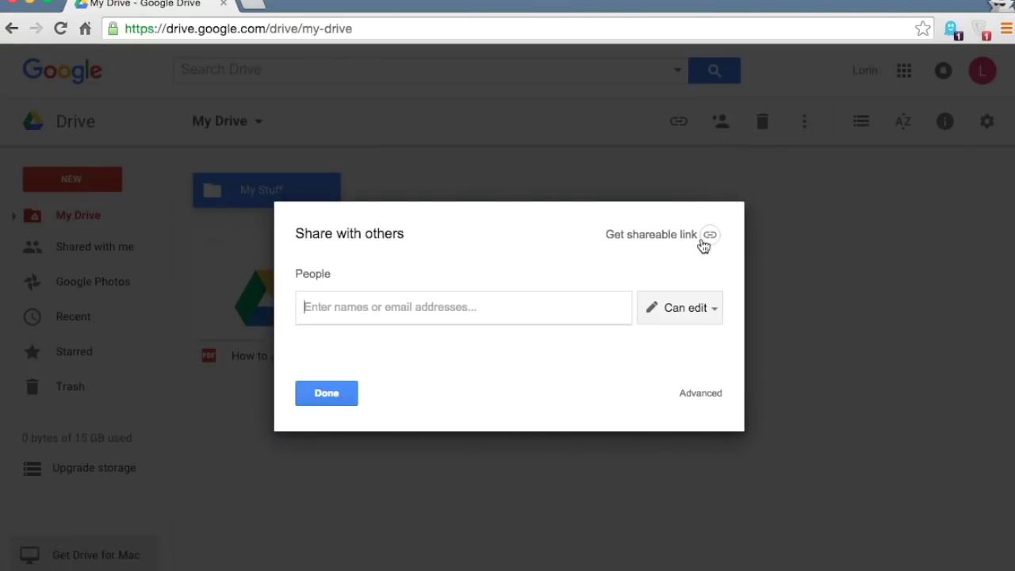
{"action": "left_click", "coordinate": [707, 236]}
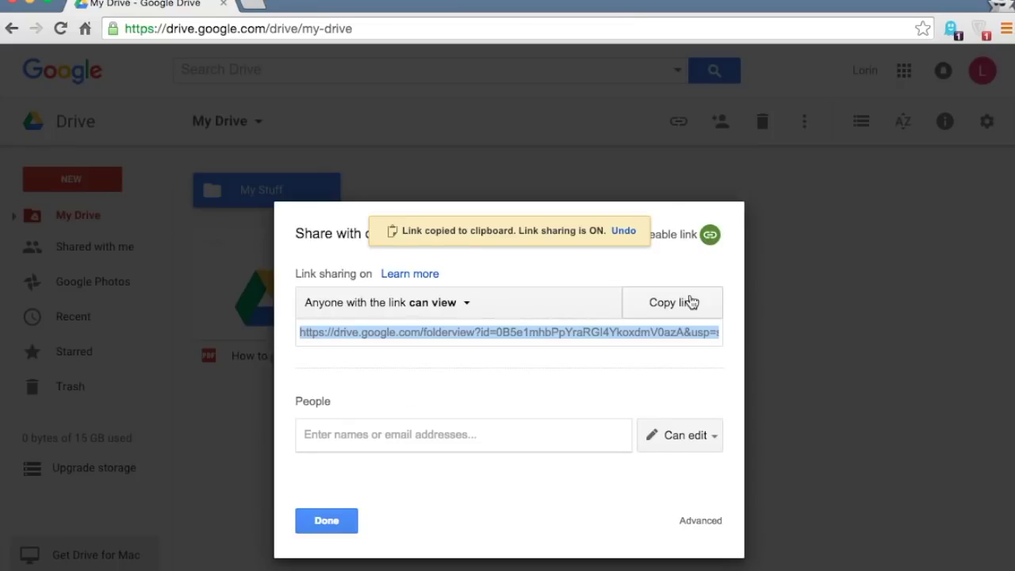
{"action": "left_click", "coordinate": [672, 307]}
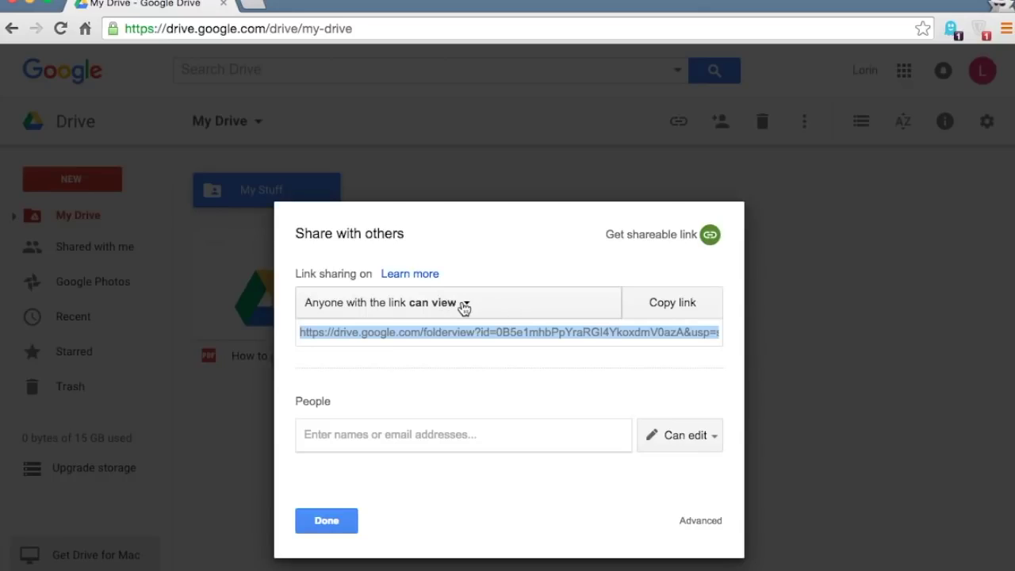
- Set link access to 'Anyone with the link can edit' and review the Advanced settings
{"action": "left_click", "coordinate": [486, 308]}
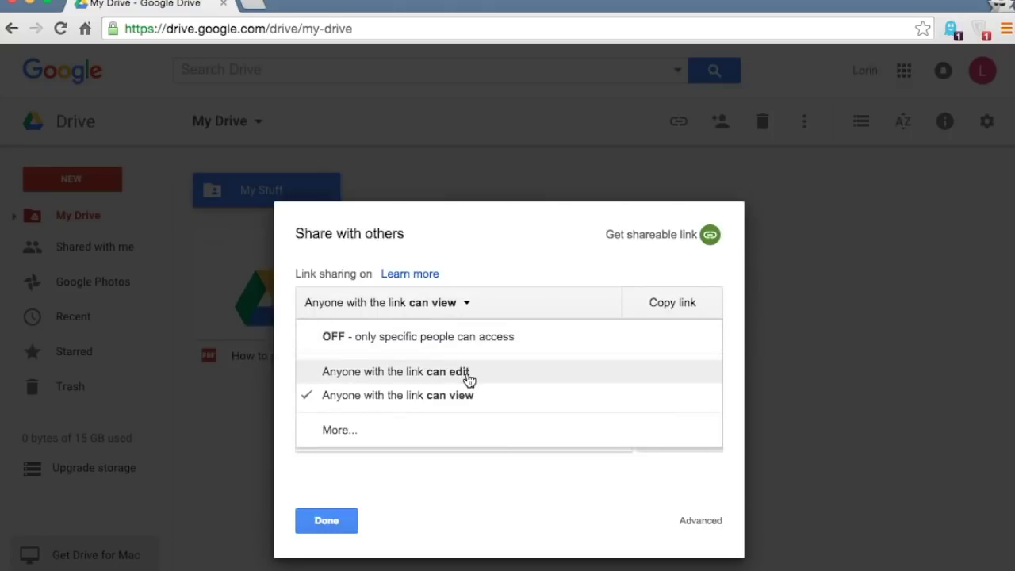
{"action": "left_click", "coordinate": [479, 379]}
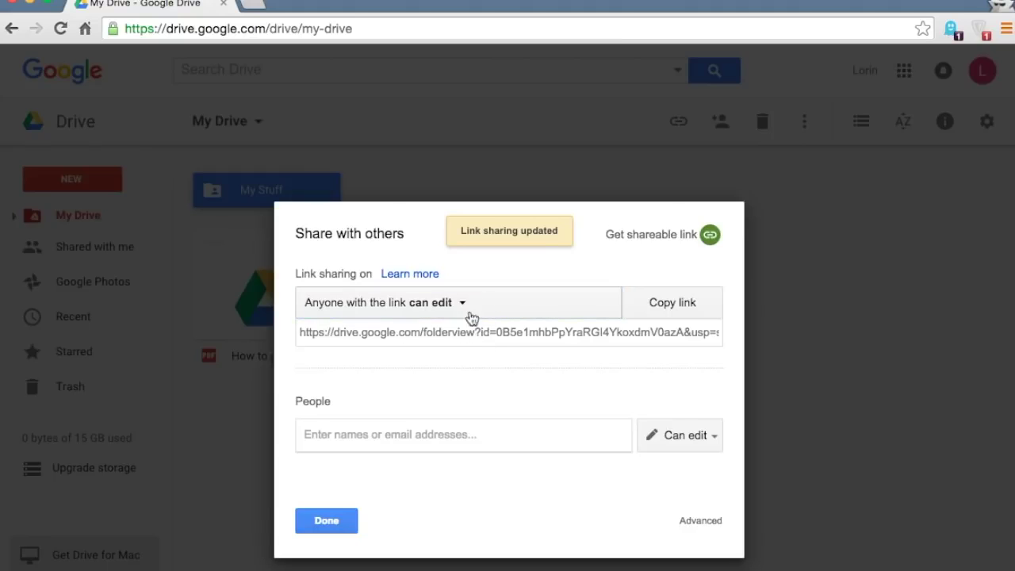
{"action": "left_click", "coordinate": [716, 522]}
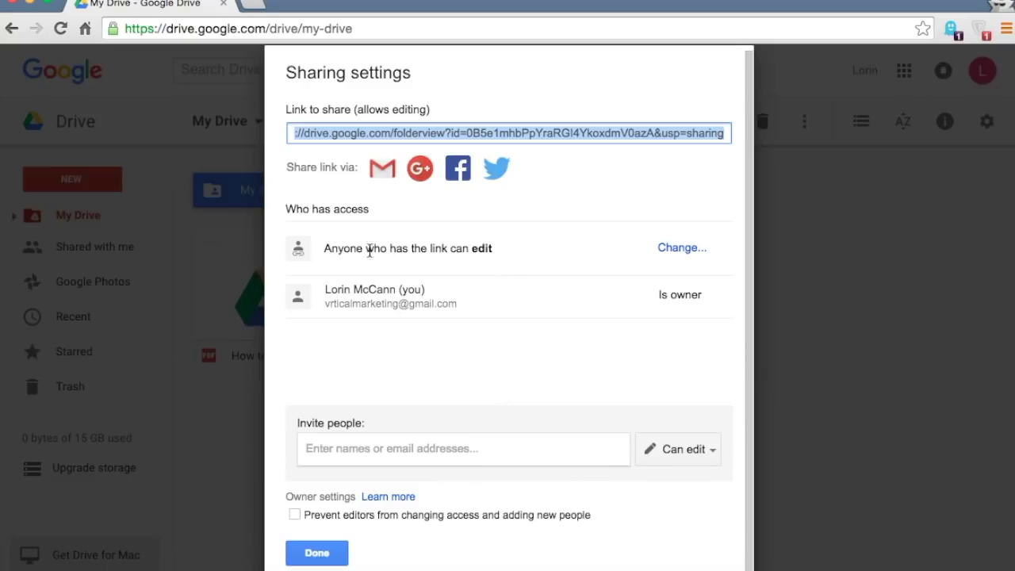
{"action": "left_click", "coordinate": [670, 249]}
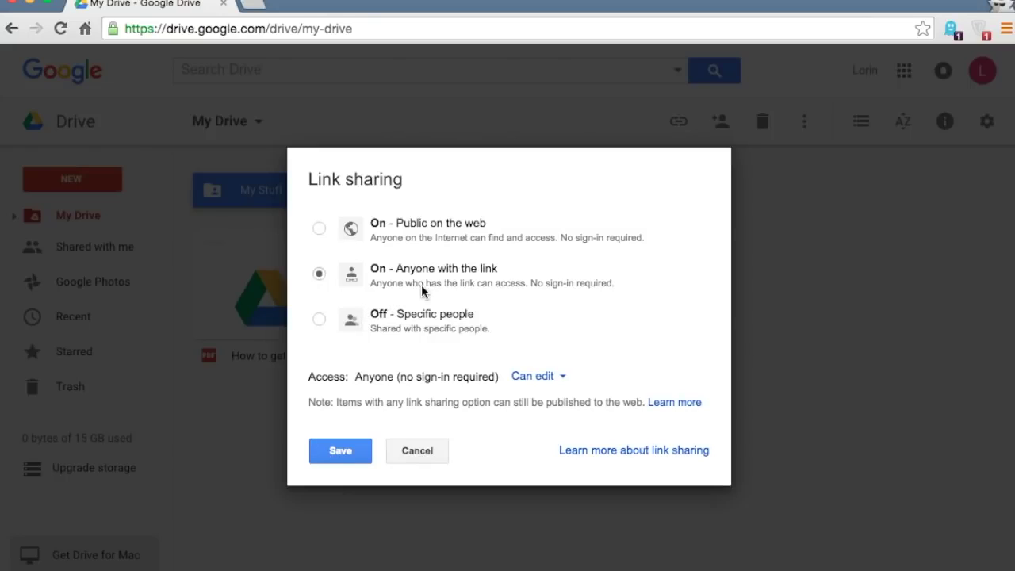
{"action": "left_click", "coordinate": [417, 451]}
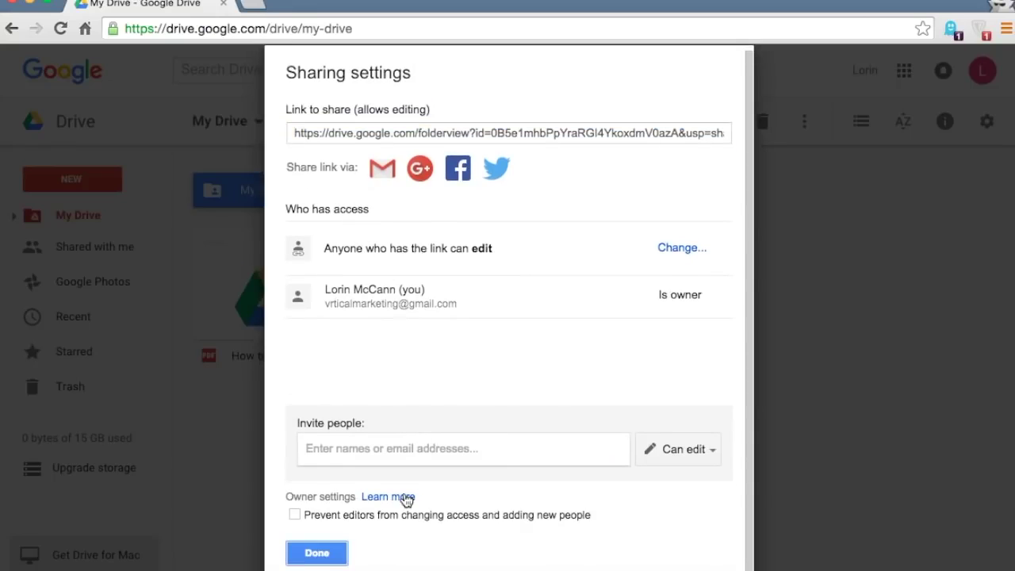
{"action": "left_click", "coordinate": [317, 550]}
- Open the My Stuff folder and check the My Stuff document's sharing settings
{"action": "double_click", "coordinate": [281, 189]}
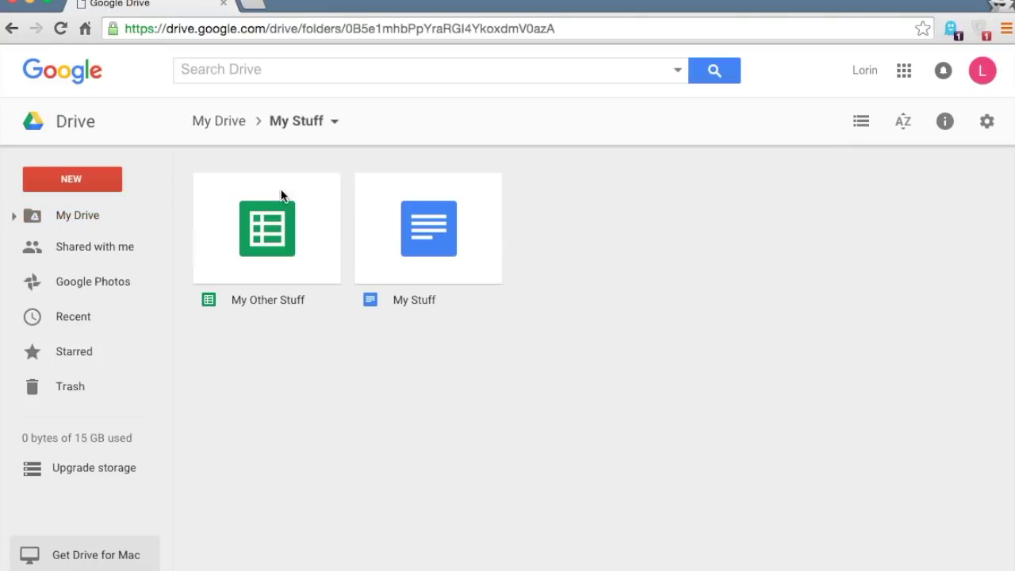
{"action": "left_click", "coordinate": [272, 238]}
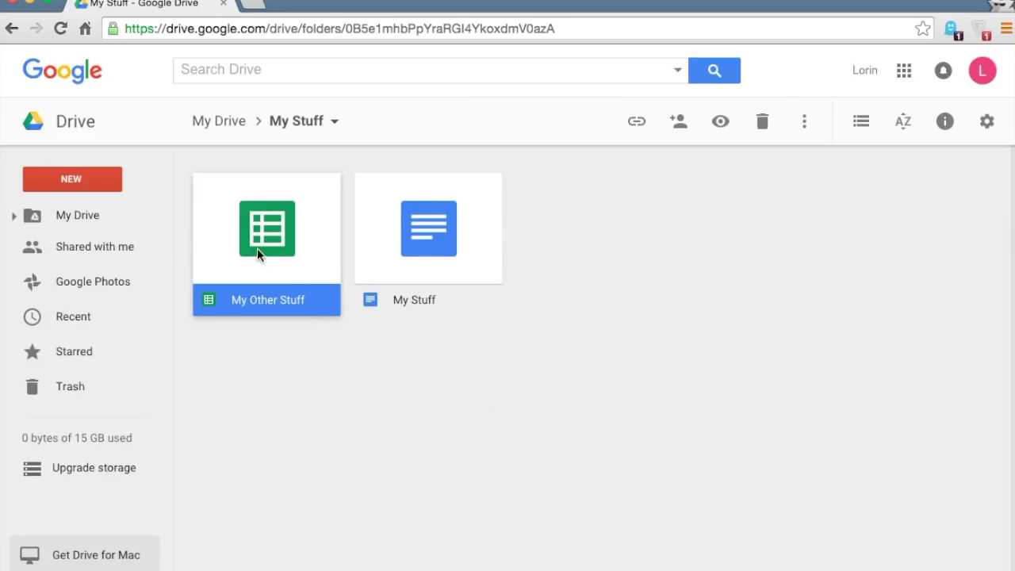
{"action": "left_click", "coordinate": [309, 370]}
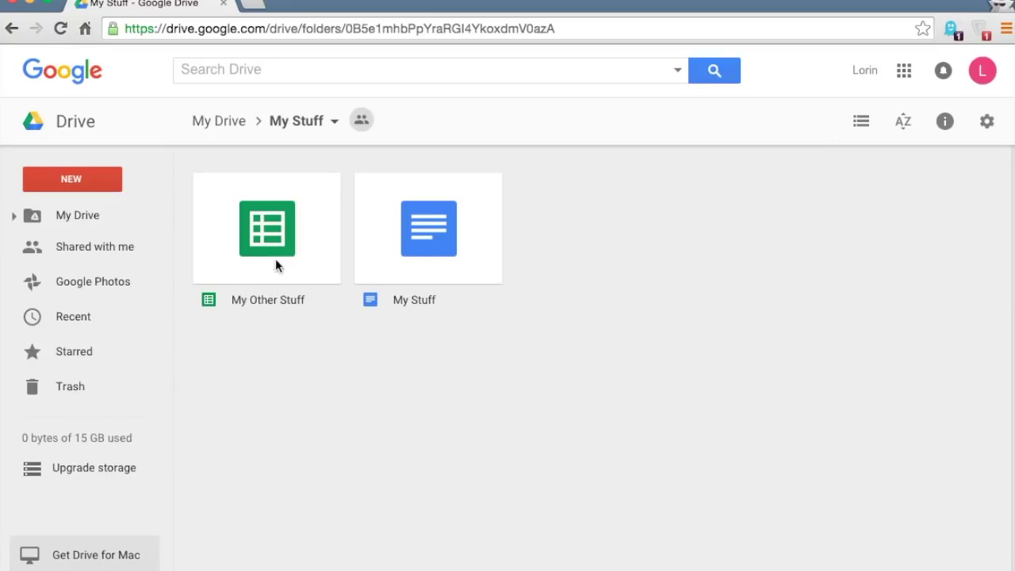
{"action": "left_click", "coordinate": [429, 248]}
{"action": "left_click", "coordinate": [676, 125]}
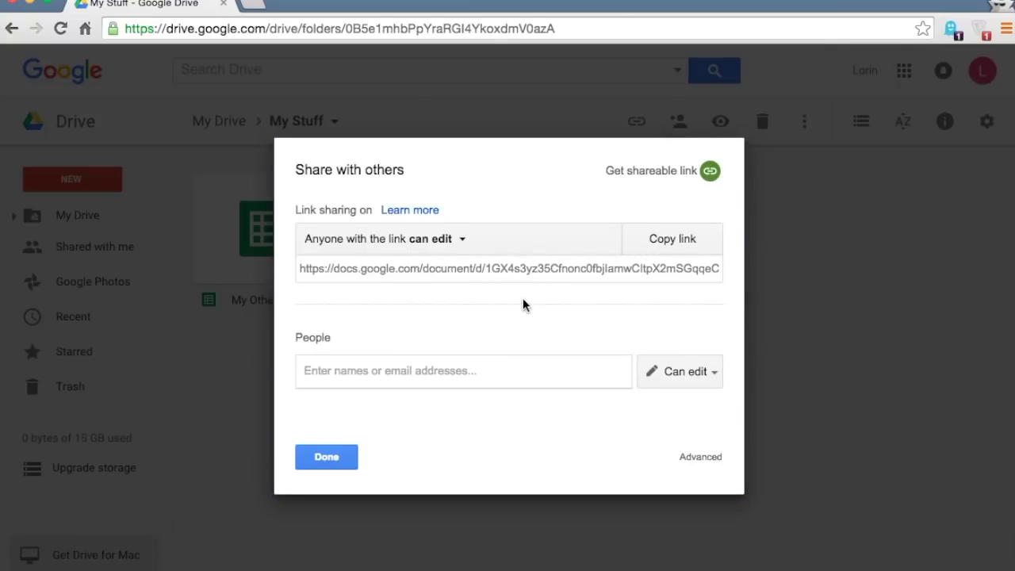
{"action": "left_click", "coordinate": [345, 460]}
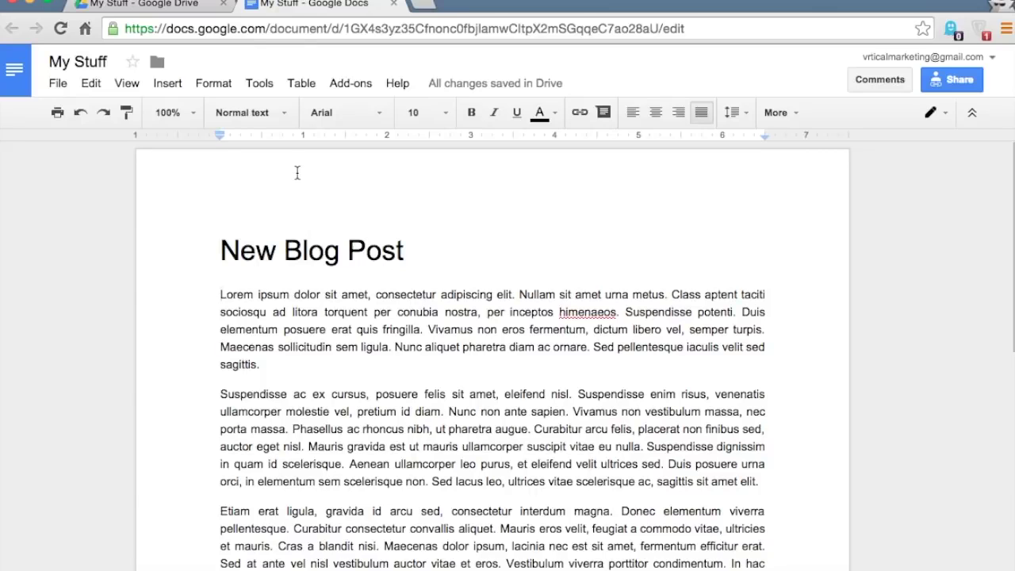
- Invite another collaborator by e-mail to edit the New Blog Post document
{"action": "scroll", "coordinate": [303, 228], "scroll_direction": "down", "scroll_amount": 1}
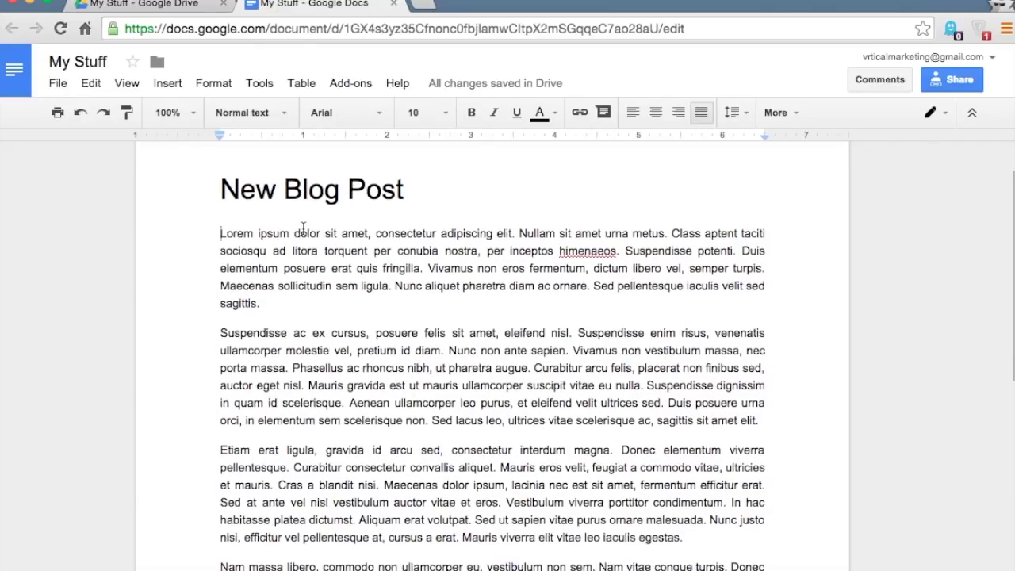
{"action": "scroll", "coordinate": [225, 220], "scroll_direction": "down", "scroll_amount": 1}
{"action": "scroll", "coordinate": [217, 192], "scroll_direction": "down", "scroll_amount": 1}
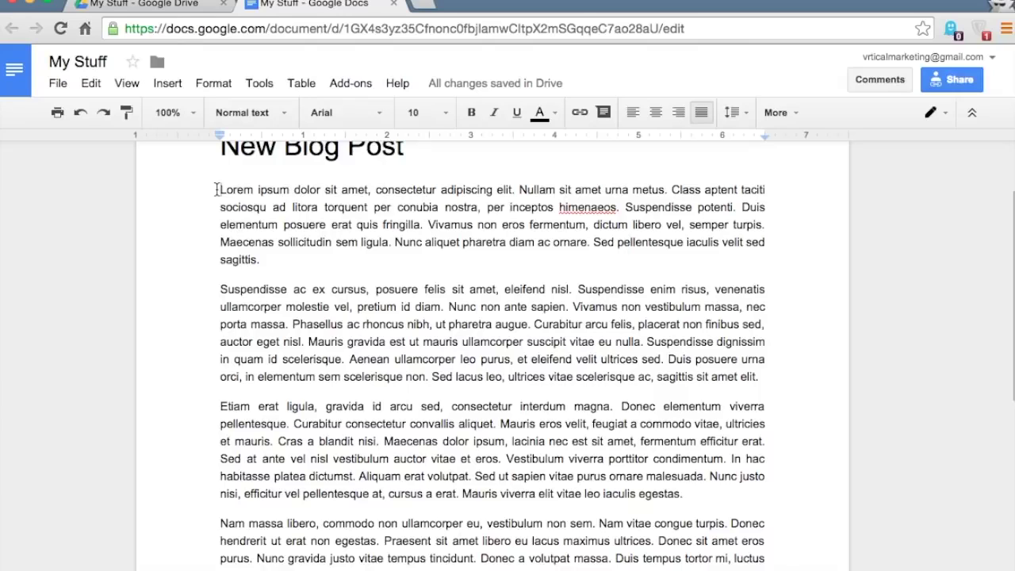
{"action": "scroll", "coordinate": [215, 190], "scroll_direction": "up", "scroll_amount": 2}
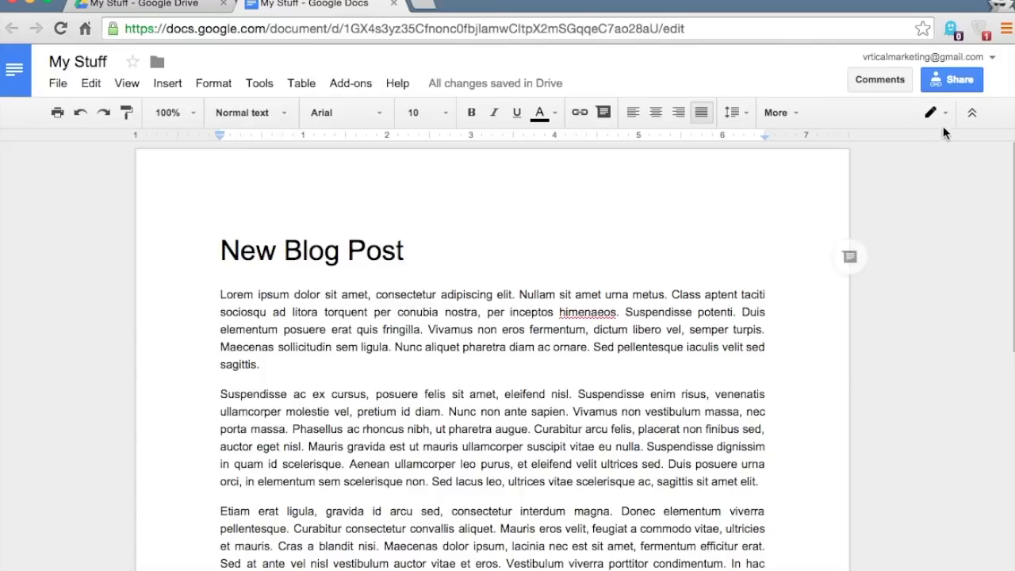
{"action": "left_click", "coordinate": [945, 84]}
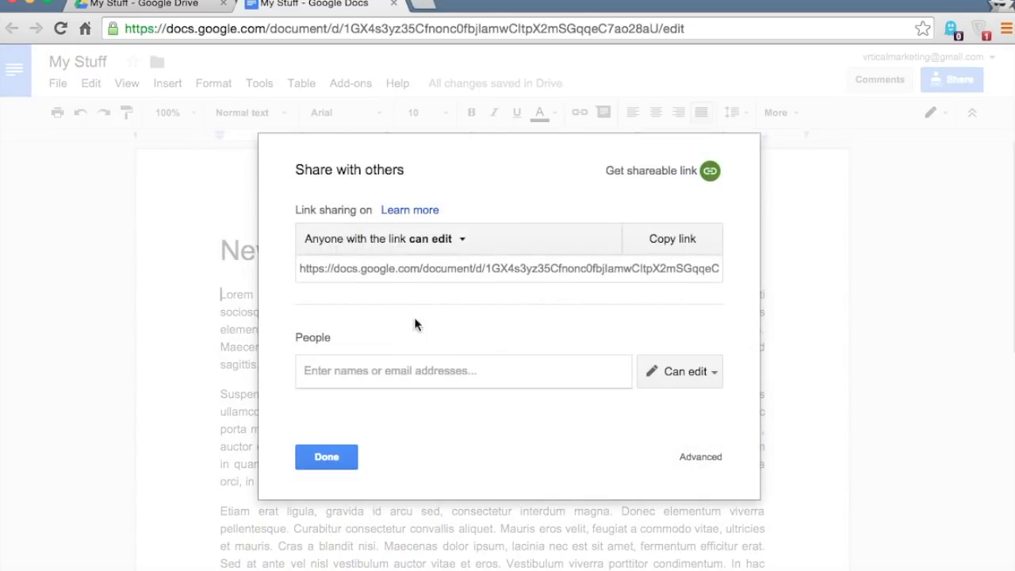
{"action": "left_click", "coordinate": [336, 458]}
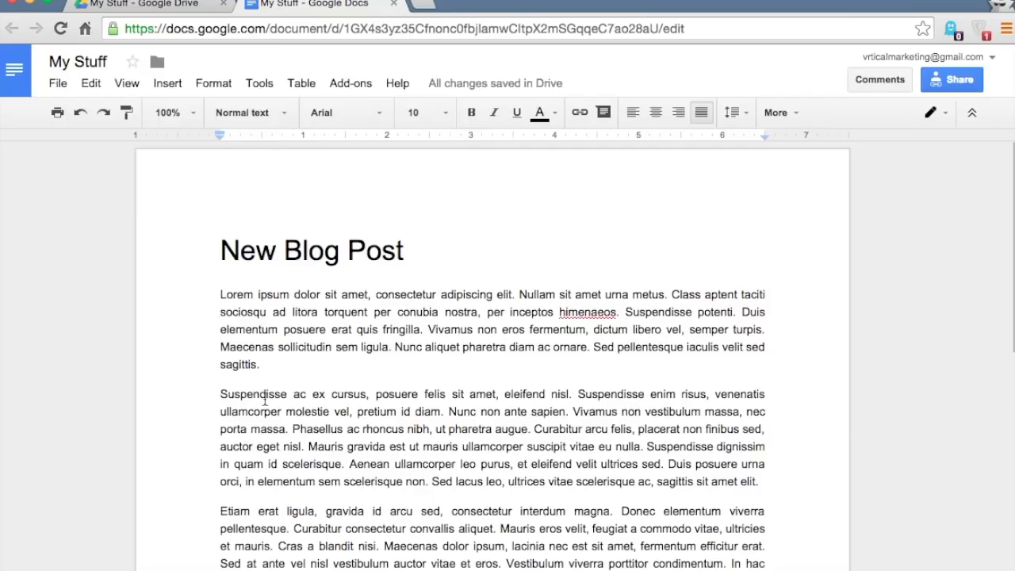
{"action": "left_click", "coordinate": [963, 81]}
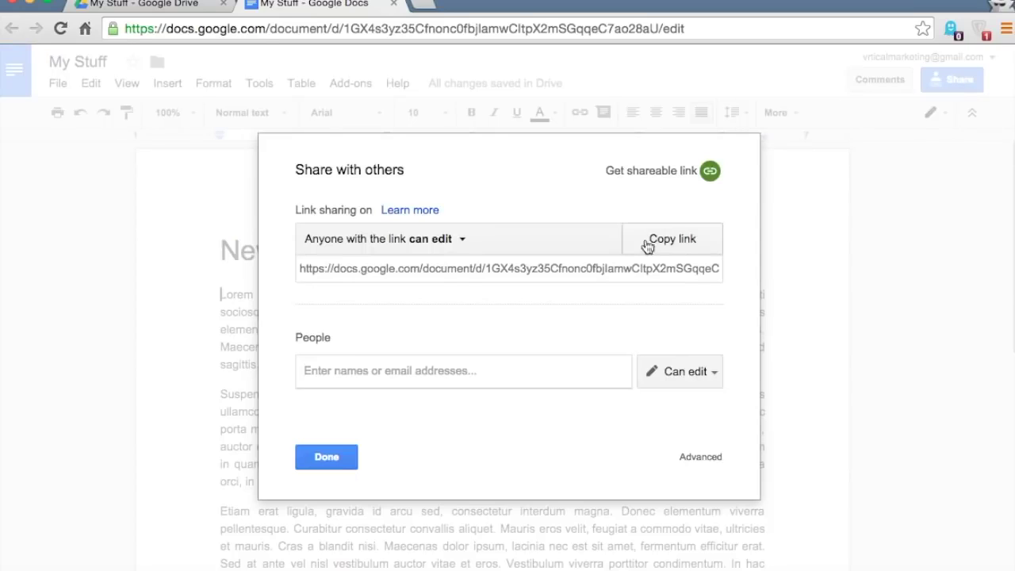
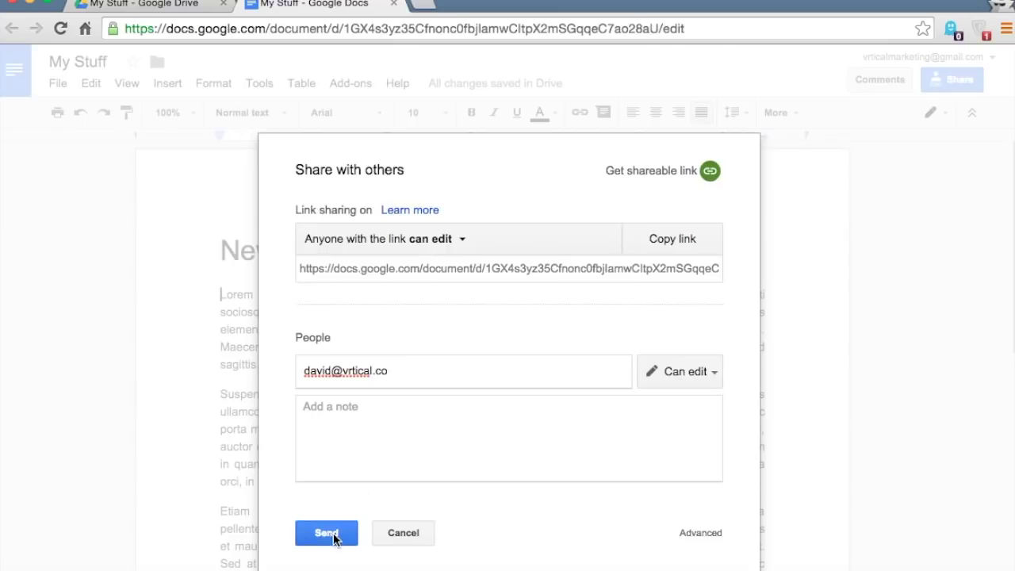
{"action": "left_click", "coordinate": [329, 533]}
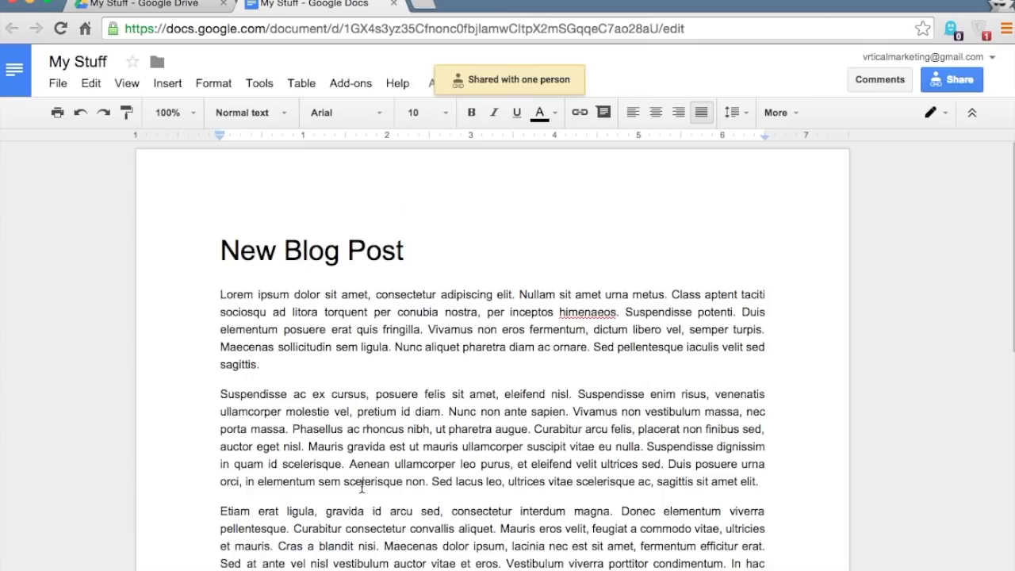
{"action": "scroll", "coordinate": [591, 337], "scroll_direction": "down", "scroll_amount": 1}
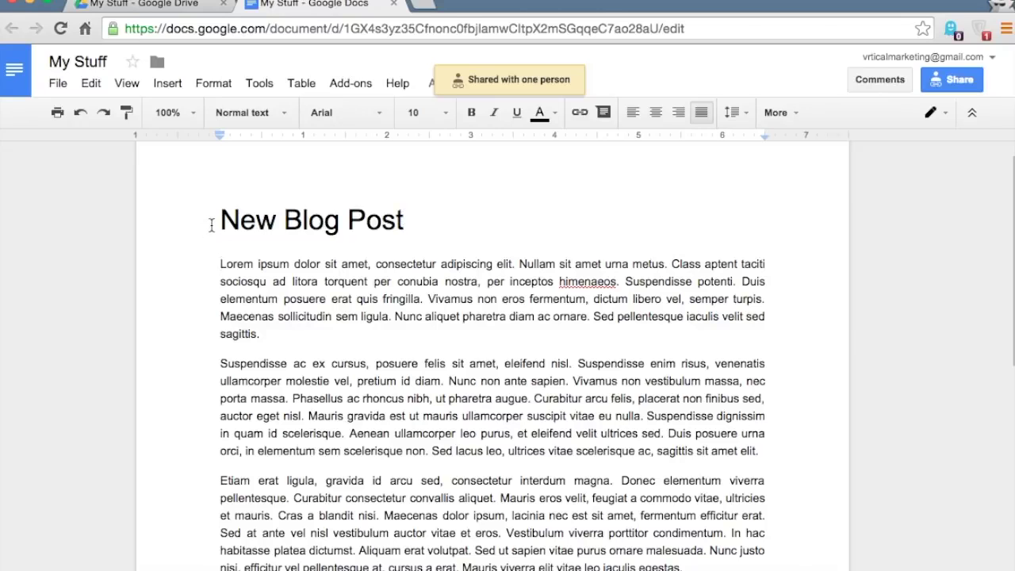
- Comment 'How does look to you?' on the blog post's second paragraph
{"action": "scroll", "coordinate": [212, 223], "scroll_direction": "up", "scroll_amount": 1}
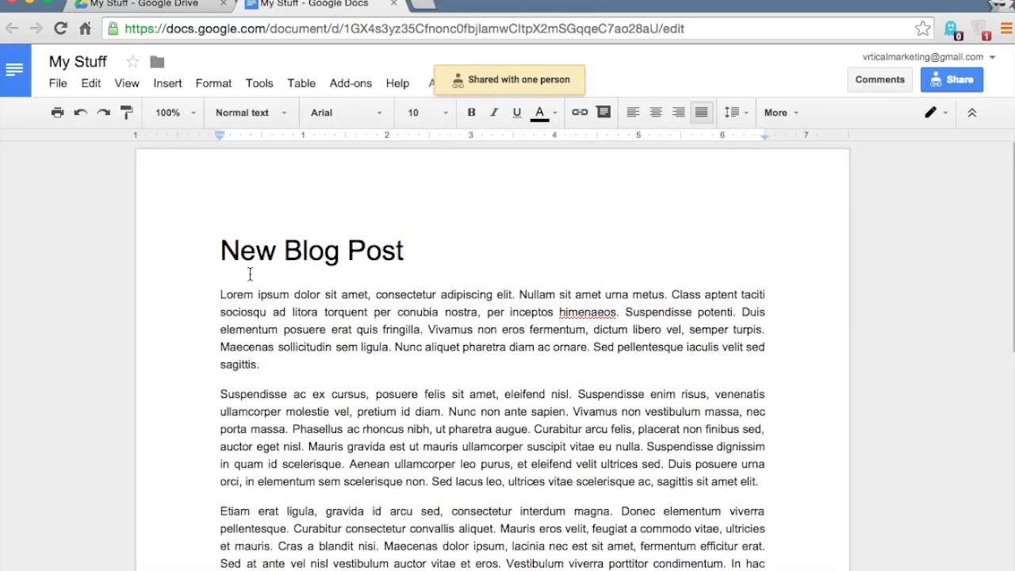
{"action": "scroll", "coordinate": [221, 295], "scroll_direction": "down", "scroll_amount": 3}
{"action": "left_click_drag", "start_coordinate": [221, 310], "coordinate": [663, 381]}
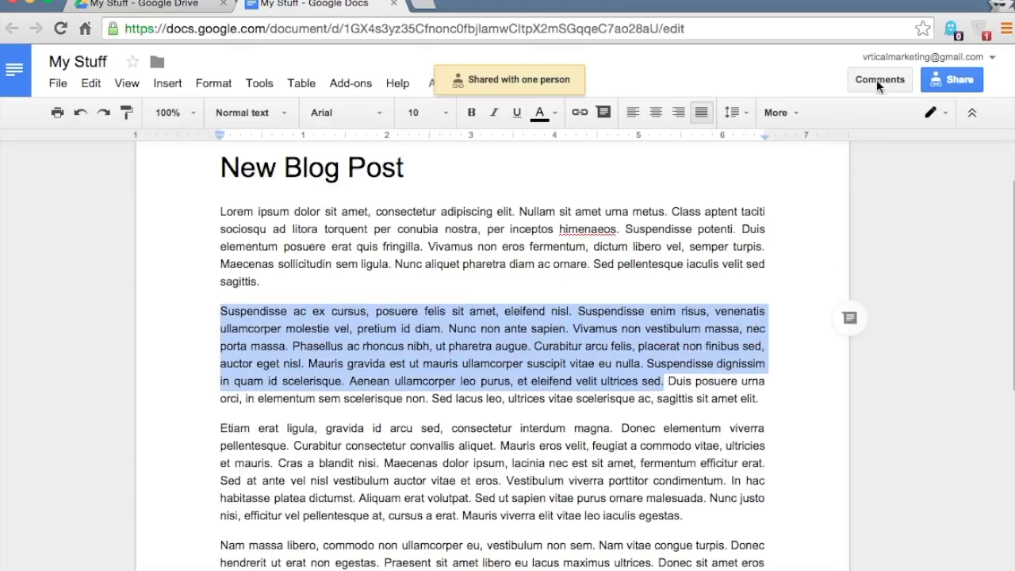
{"action": "scroll", "coordinate": [491, 386], "scroll_direction": "up", "scroll_amount": 3}
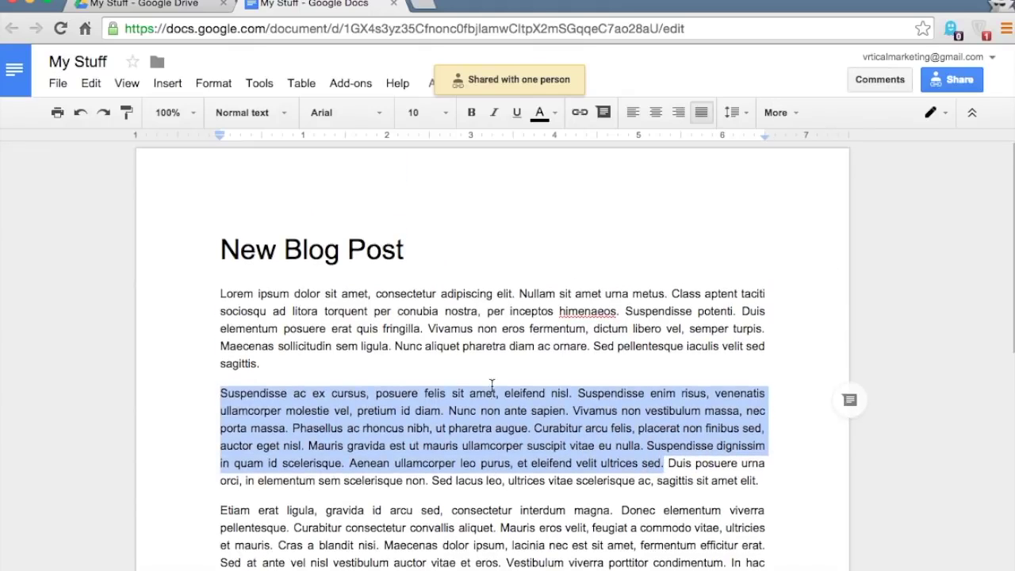
{"action": "left_click", "coordinate": [877, 80]}
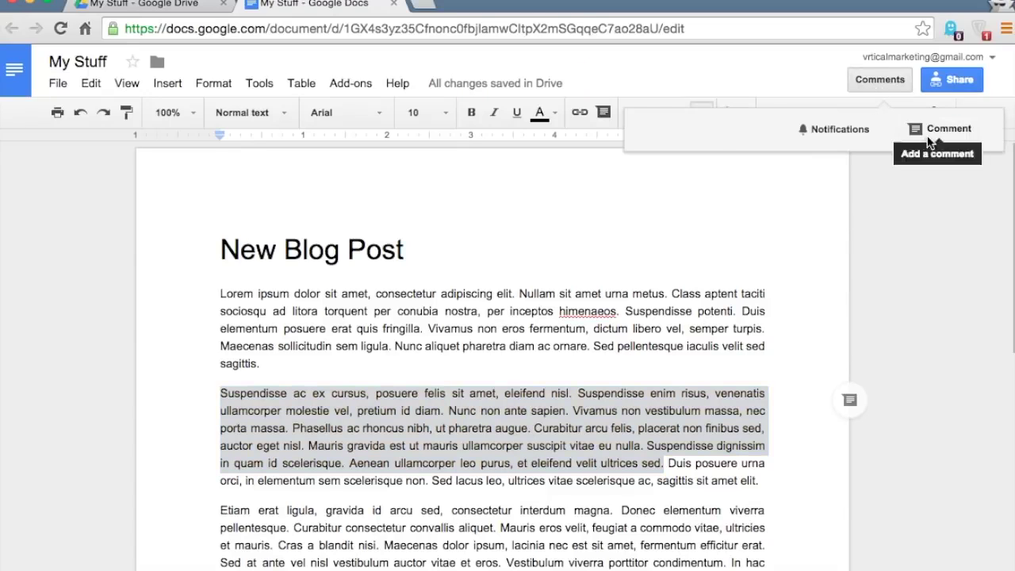
{"action": "left_click", "coordinate": [930, 131]}
{"action": "type", "text": "H"}
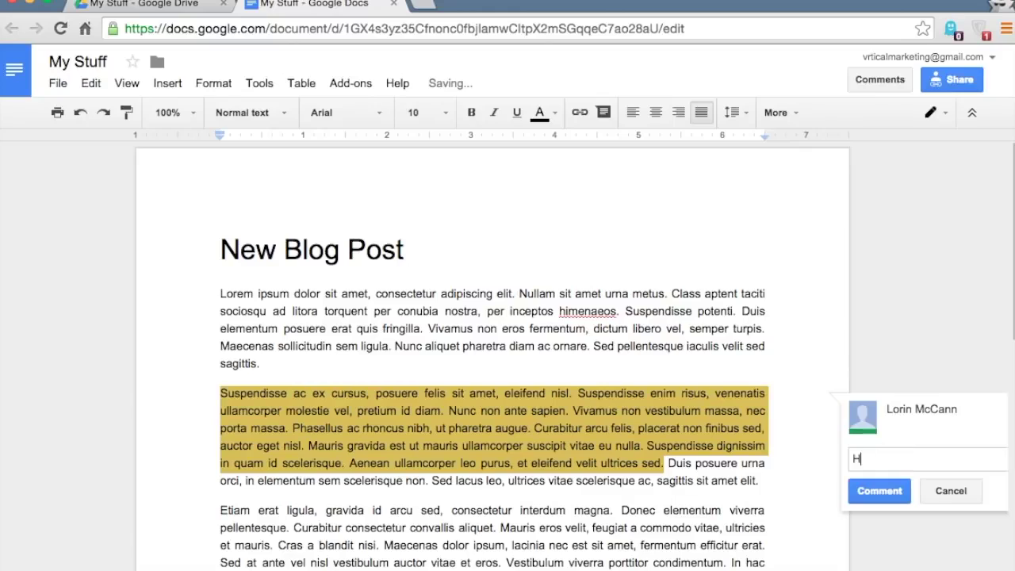
{"action": "type", "text": "ow does look to"}
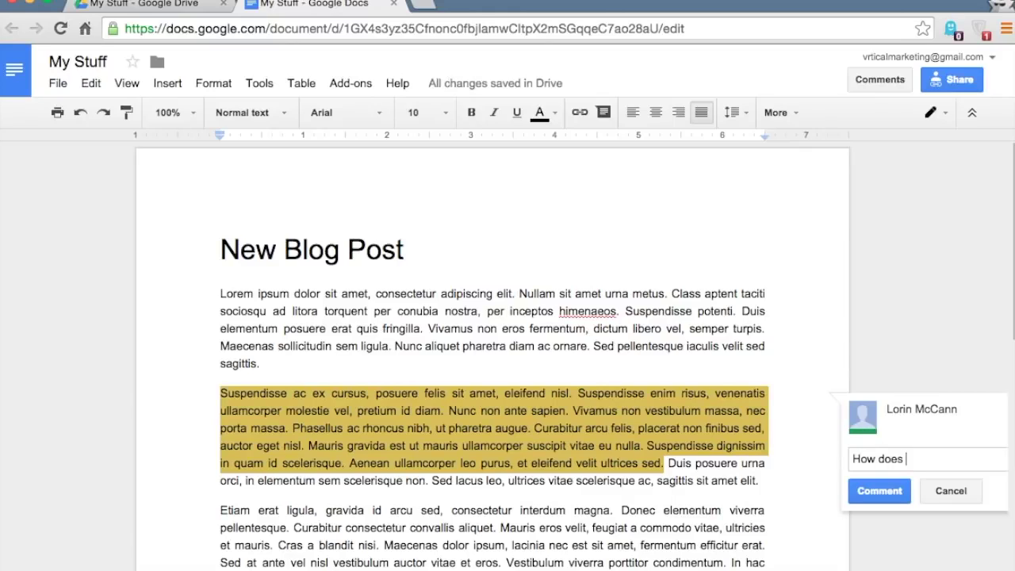
{"action": "type", "text": " you?"}
{"action": "left_click", "coordinate": [879, 490]}
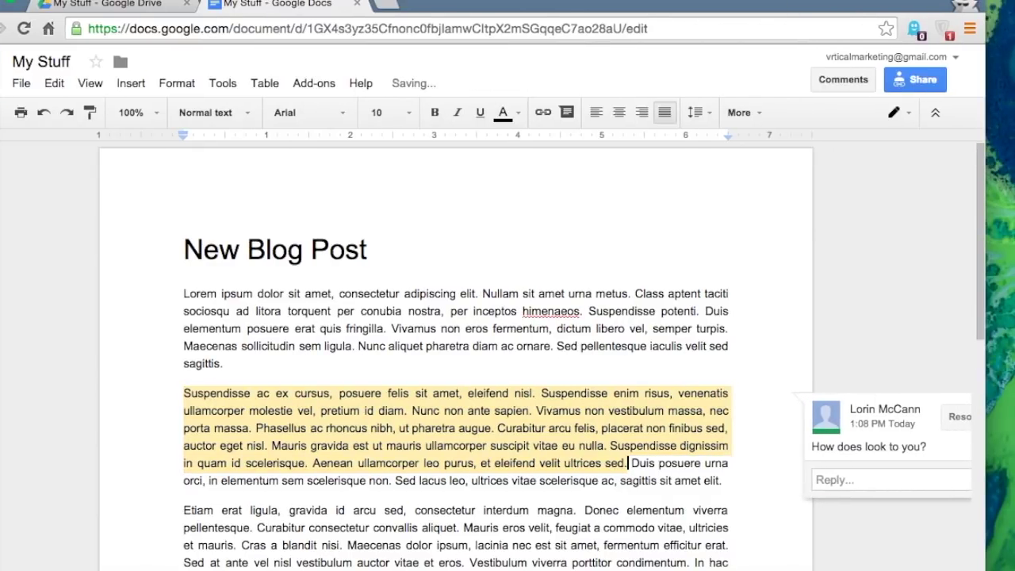
- Start a reply on the new comment, then dismiss it without posting anything
{"action": "scroll", "coordinate": [986, 568], "scroll_direction": "down", "scroll_amount": 5}
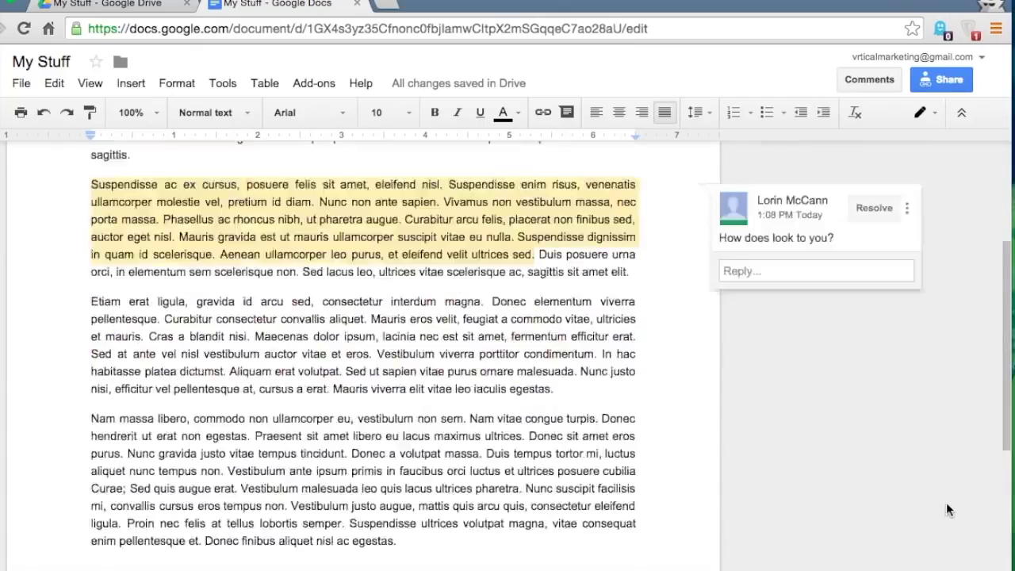
{"action": "scroll", "coordinate": [946, 502], "scroll_direction": "down", "scroll_amount": 1}
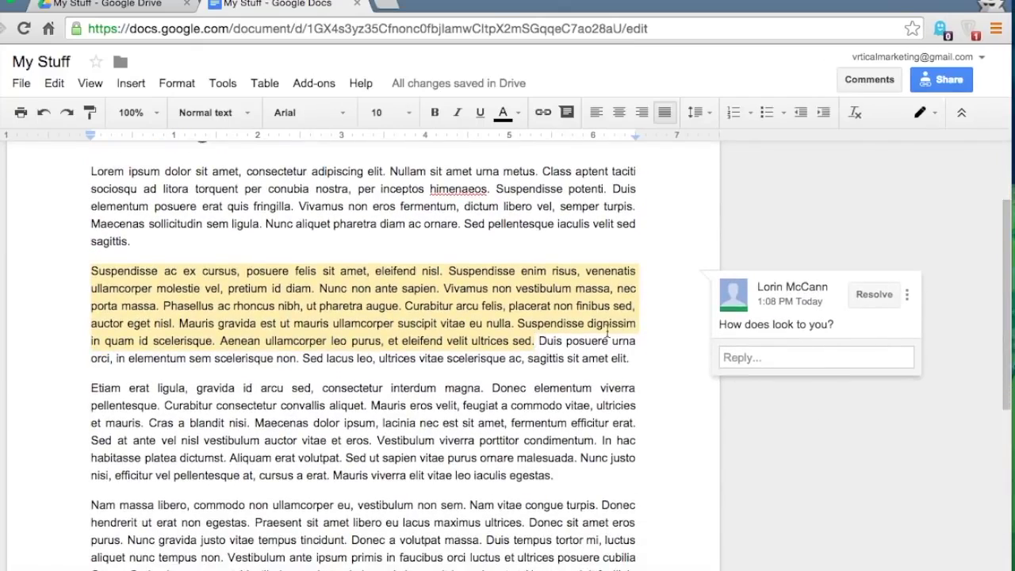
{"action": "left_click", "coordinate": [419, 308]}
{"action": "left_click", "coordinate": [763, 357]}
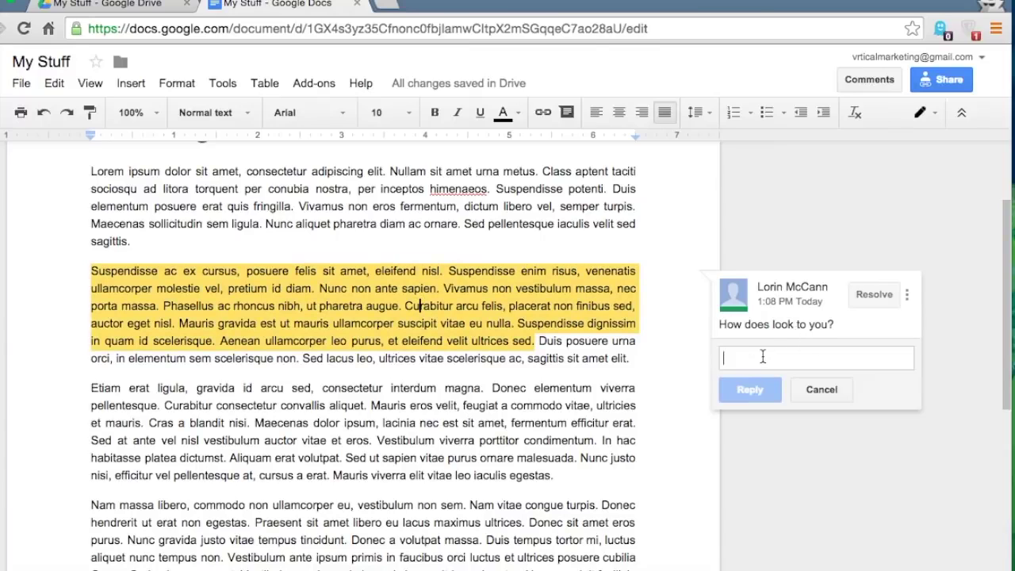
{"action": "left_click", "coordinate": [874, 294]}
{"action": "scroll", "coordinate": [585, 362], "scroll_direction": "down", "scroll_amount": 2}
{"action": "left_click", "coordinate": [470, 416]}
- Comment on 'Nam vitae congue turpis … volutpat massa.', +mentioning the collaborator's e-mail and asking for more work
{"action": "left_click_drag", "start_coordinate": [472, 426], "coordinate": [483, 447]}
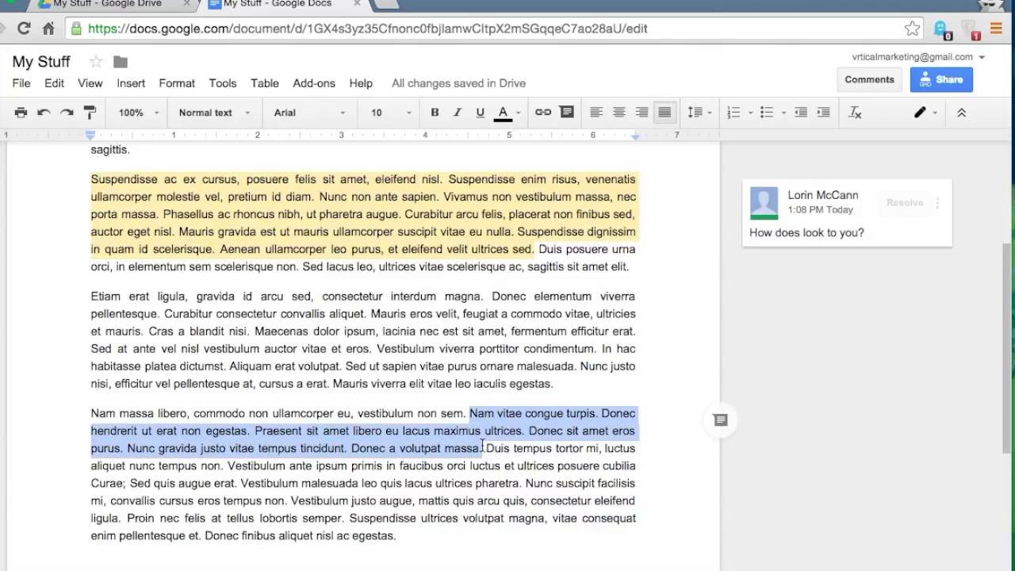
{"action": "left_click", "coordinate": [851, 78]}
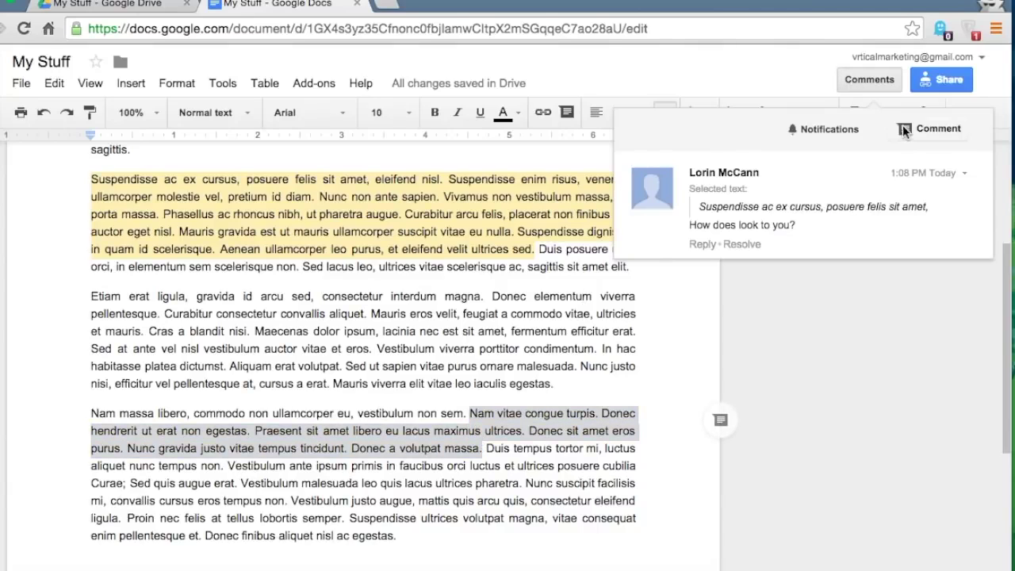
{"action": "left_click", "coordinate": [904, 129]}
{"action": "type", "text": "Dav"}
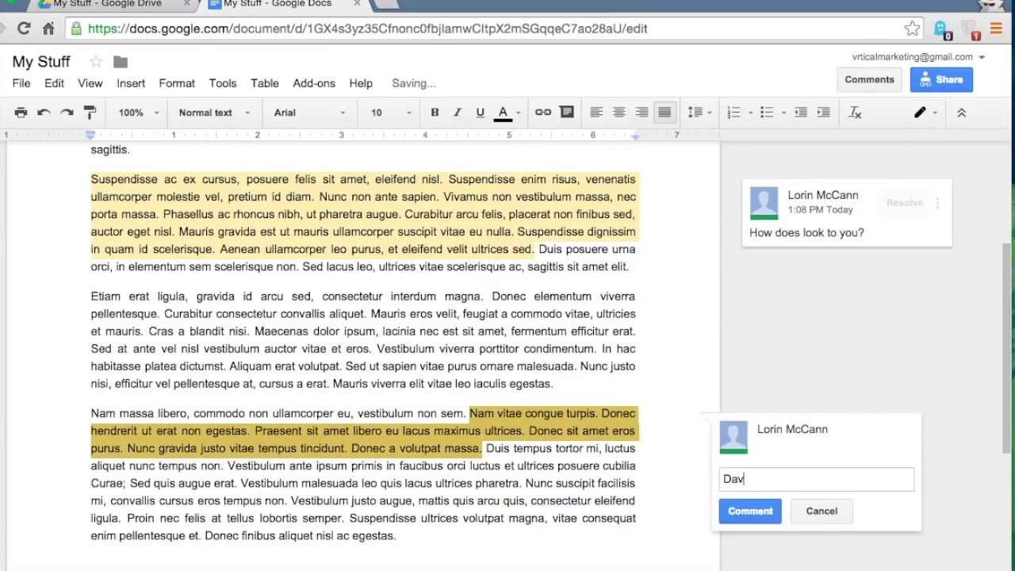
{"action": "type", "text": "id, can work "}
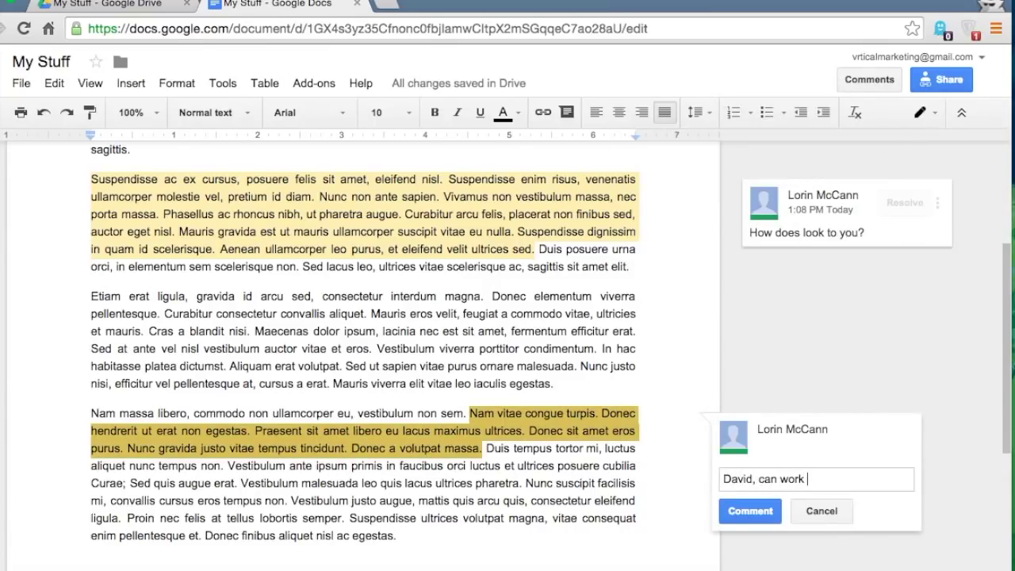
{"action": "type", "text": "on this a bit more?"}
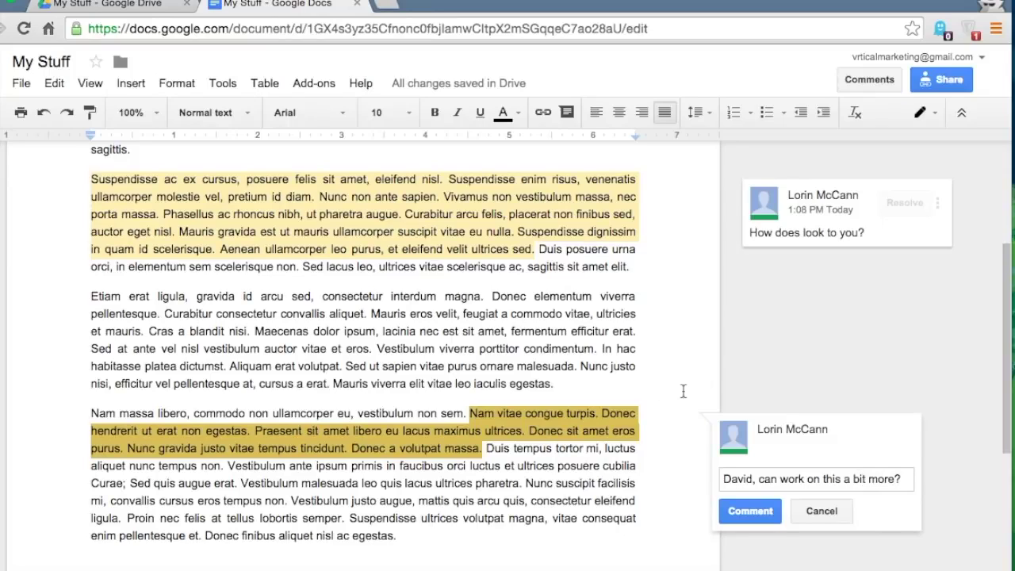
{"action": "left_click_drag", "start_coordinate": [753, 478], "coordinate": [698, 478]}
{"action": "type", "text": "+"}
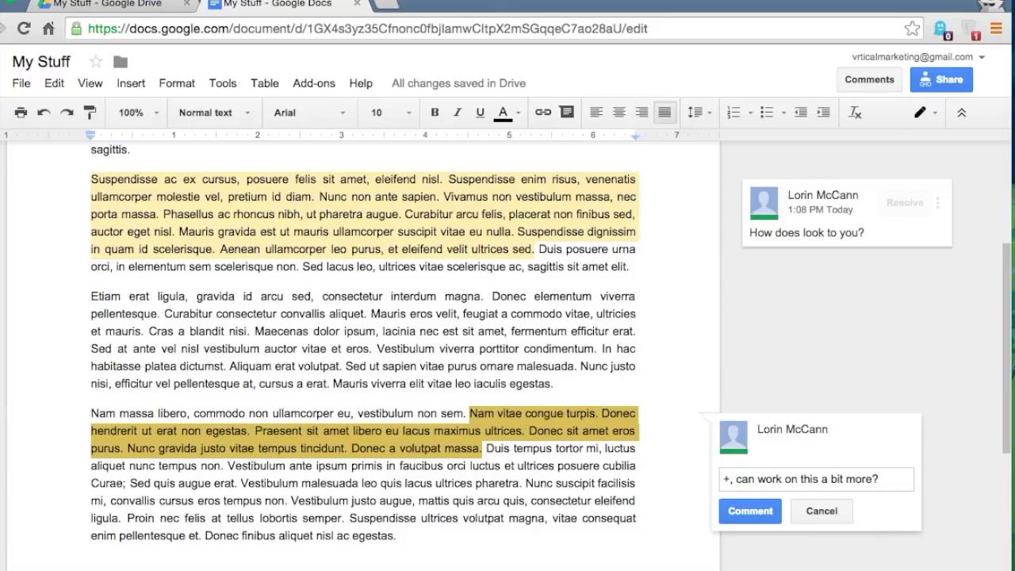
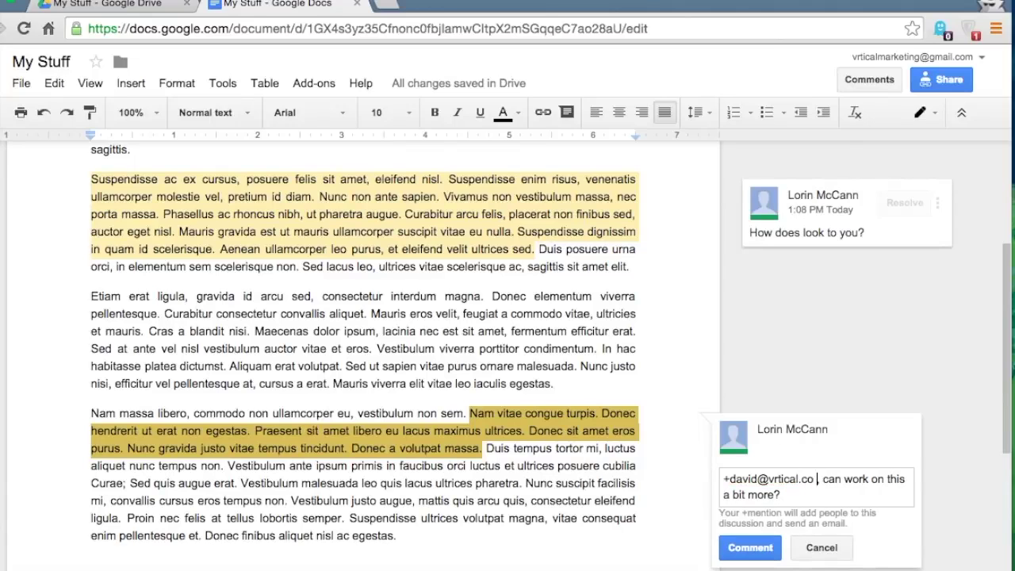
{"action": "left_click", "coordinate": [748, 549]}
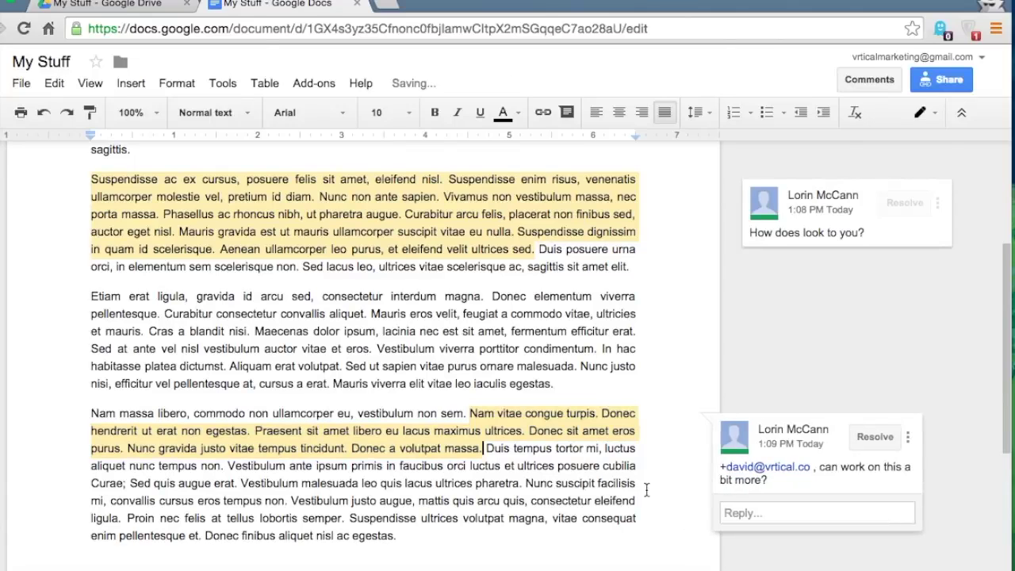
{"action": "scroll", "coordinate": [628, 479], "scroll_direction": "down", "scroll_amount": 2}
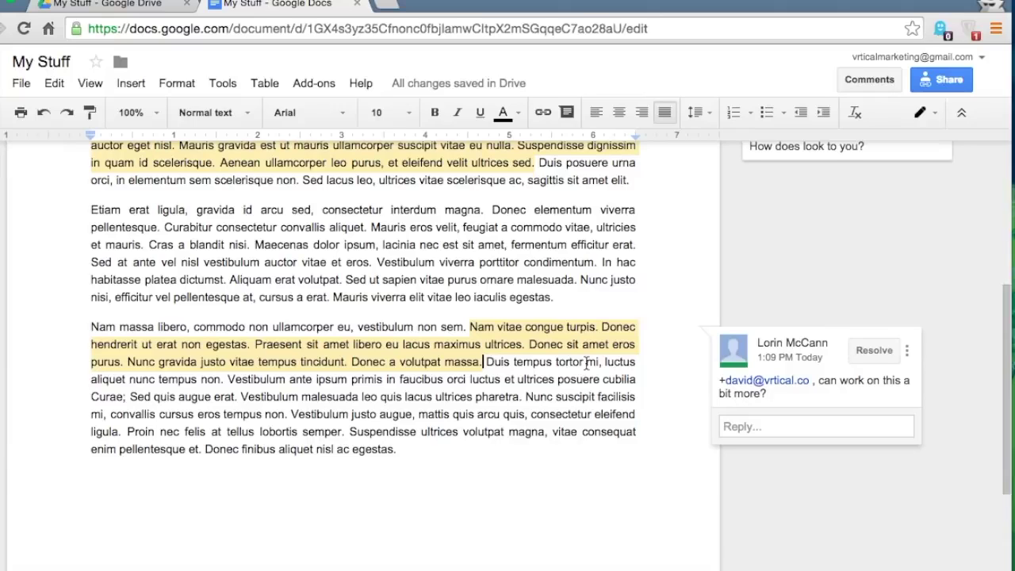
{"action": "left_click", "coordinate": [568, 400]}
- Switch the My Stuff document from Editing to Suggesting mode
{"action": "scroll", "coordinate": [567, 399], "scroll_direction": "up", "scroll_amount": 5}
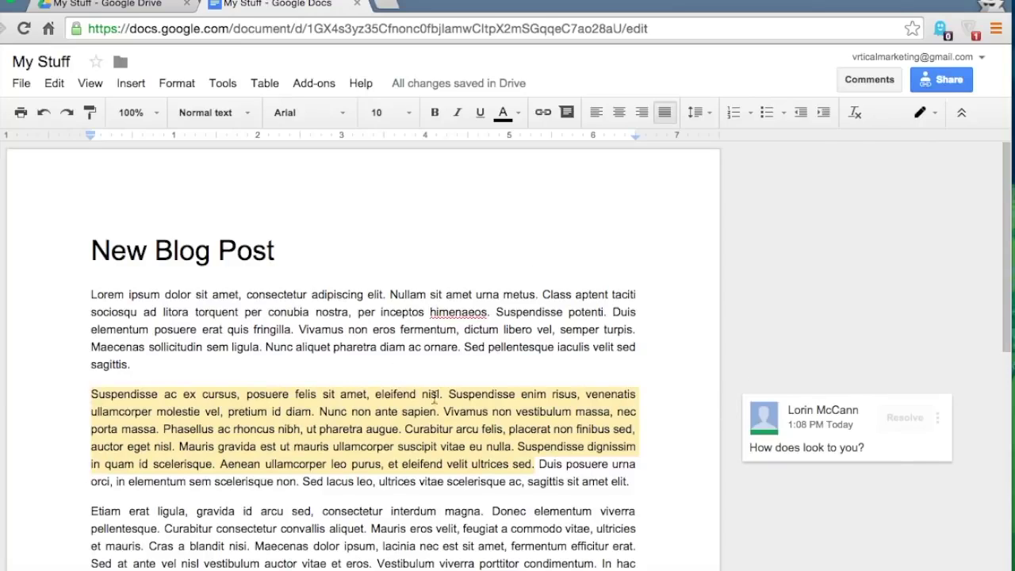
{"action": "left_click", "coordinate": [929, 116]}
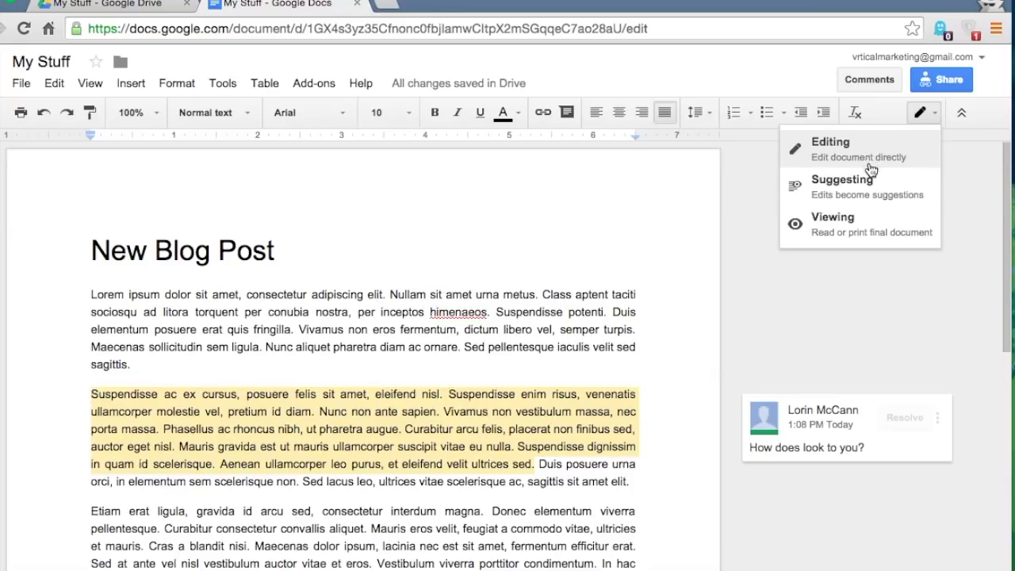
{"action": "left_click", "coordinate": [844, 184]}
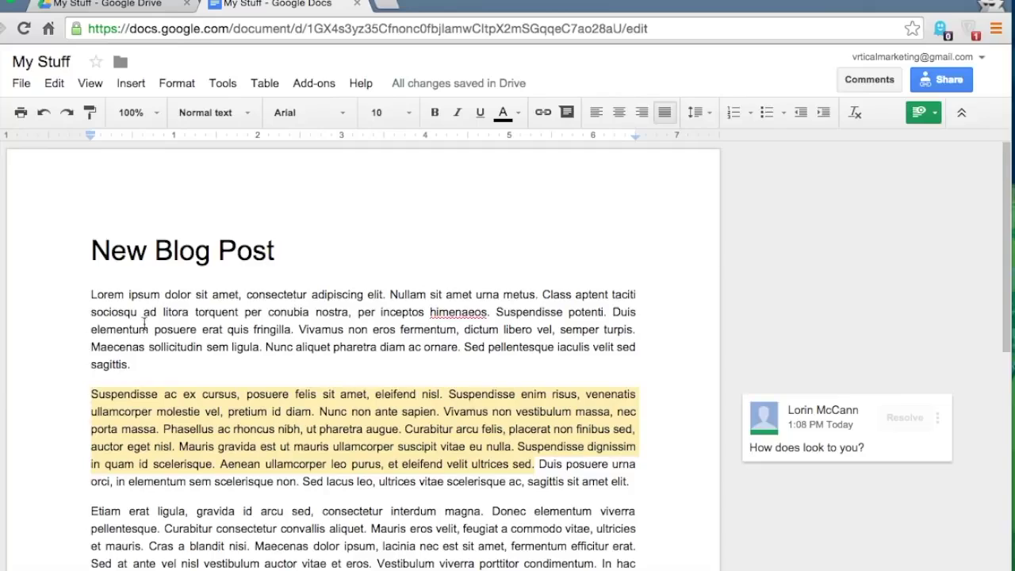
{"action": "scroll", "coordinate": [123, 383], "scroll_direction": "down", "scroll_amount": 2}
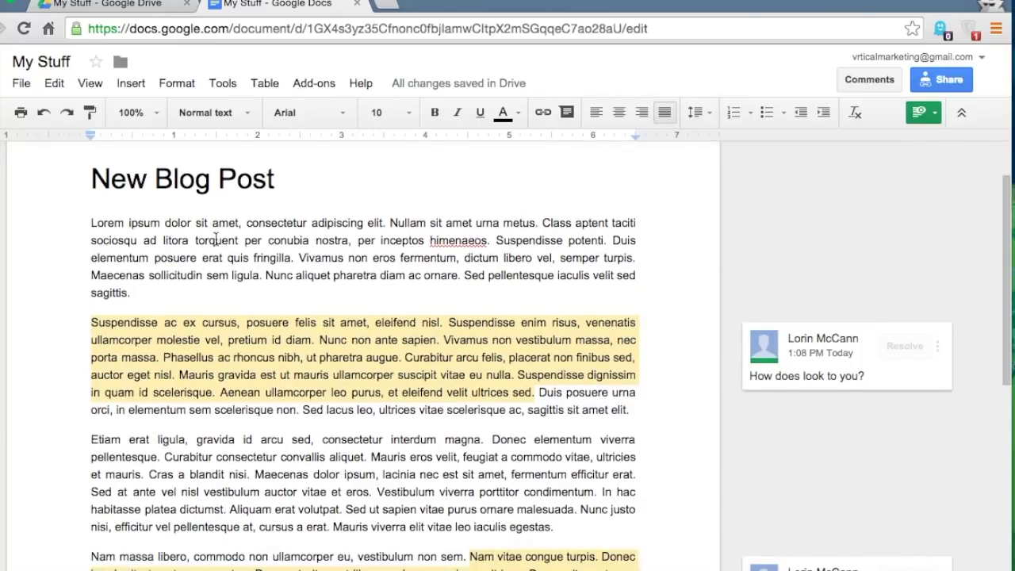
- Suggest deleting the first paragraph's 'torquent … fringilla.' text and a third-paragraph passage
{"action": "left_click_drag", "start_coordinate": [194, 240], "coordinate": [300, 261]}
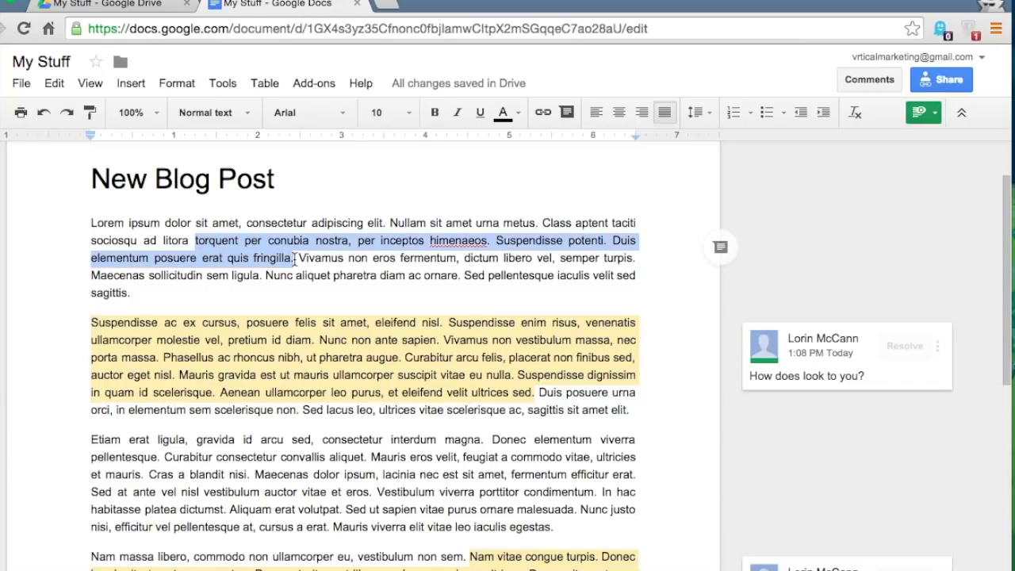
{"action": "key", "text": "BackSpace"}
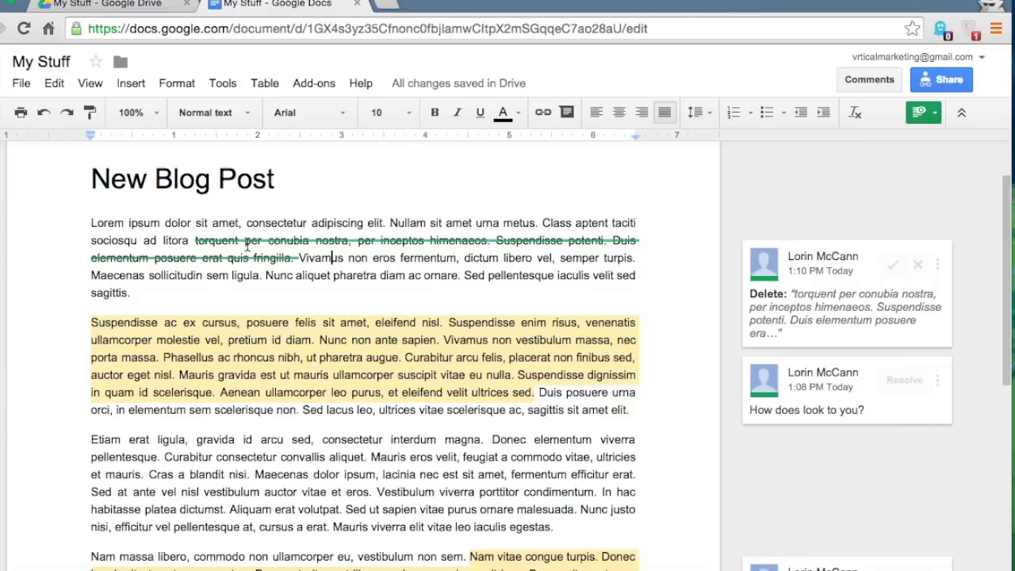
{"action": "scroll", "coordinate": [248, 246], "scroll_direction": "down", "scroll_amount": 2}
{"action": "left_click_drag", "start_coordinate": [216, 378], "coordinate": [361, 410]}
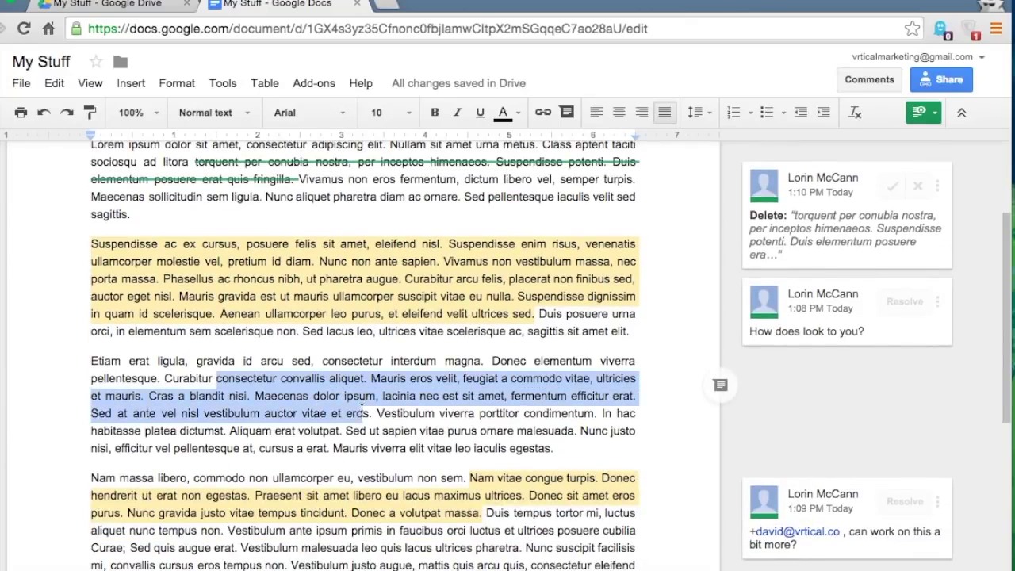
{"action": "key", "text": "Return"}
{"action": "scroll", "coordinate": [361, 409], "scroll_direction": "down", "scroll_amount": 4}
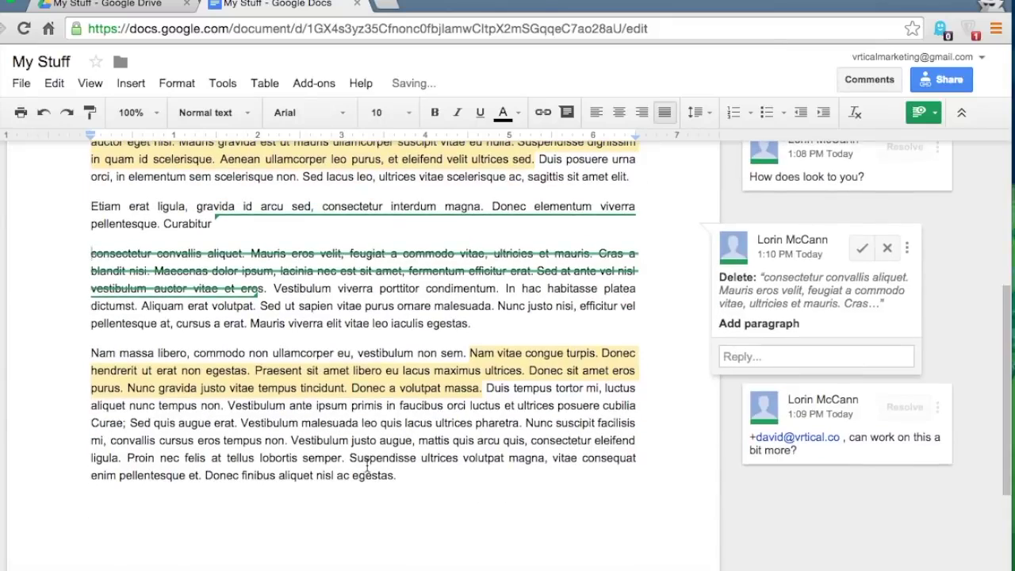
- Add a 'Conclusion:' heading on a new line after the last paragraph
{"action": "left_click", "coordinate": [424, 483]}
{"action": "key", "text": "Return"}
{"action": "key", "text": "Return"}
{"action": "type", "text": "Conclusio"}
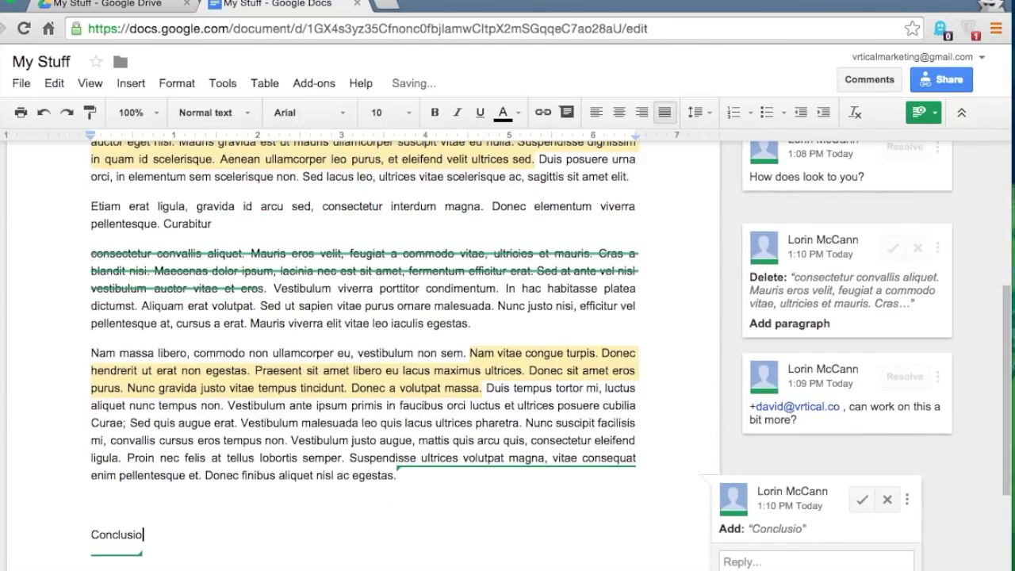
{"action": "type", "text": "n:"}
{"action": "key", "text": "Return"}
{"action": "key", "text": "Return"}
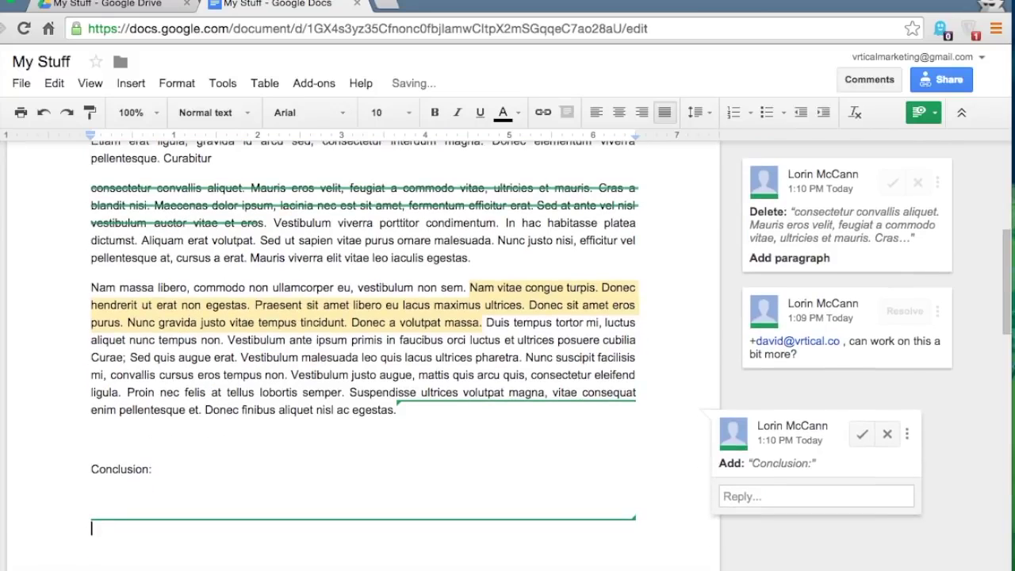
- Paste the 'ae; Sed quis … tellus lob' passage under Conclusion and remove the extra blank line
{"action": "left_click_drag", "start_coordinate": [108, 359], "coordinate": [275, 392]}
{"action": "key", "text": "ctrl+c"}
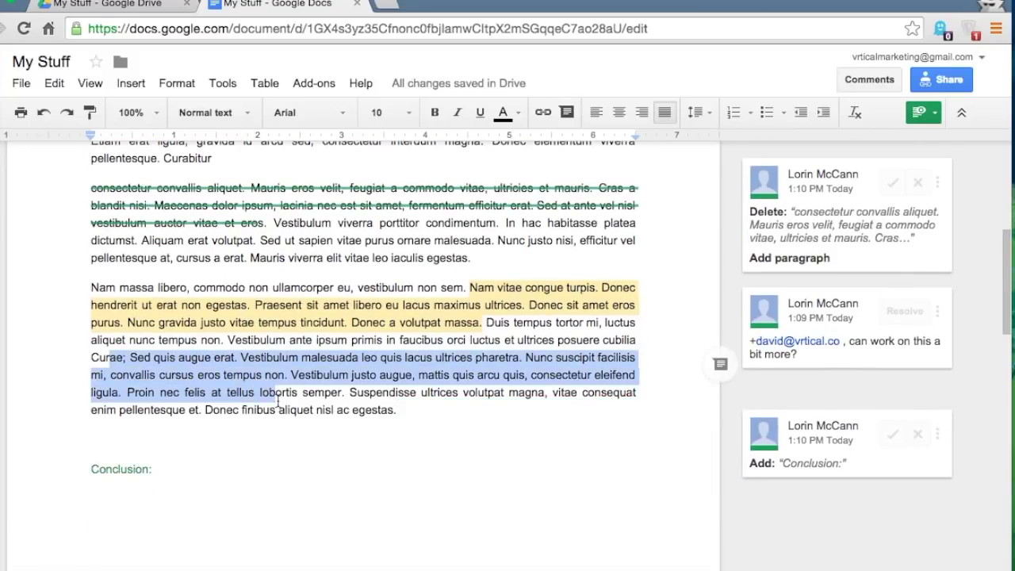
{"action": "left_click", "coordinate": [129, 507]}
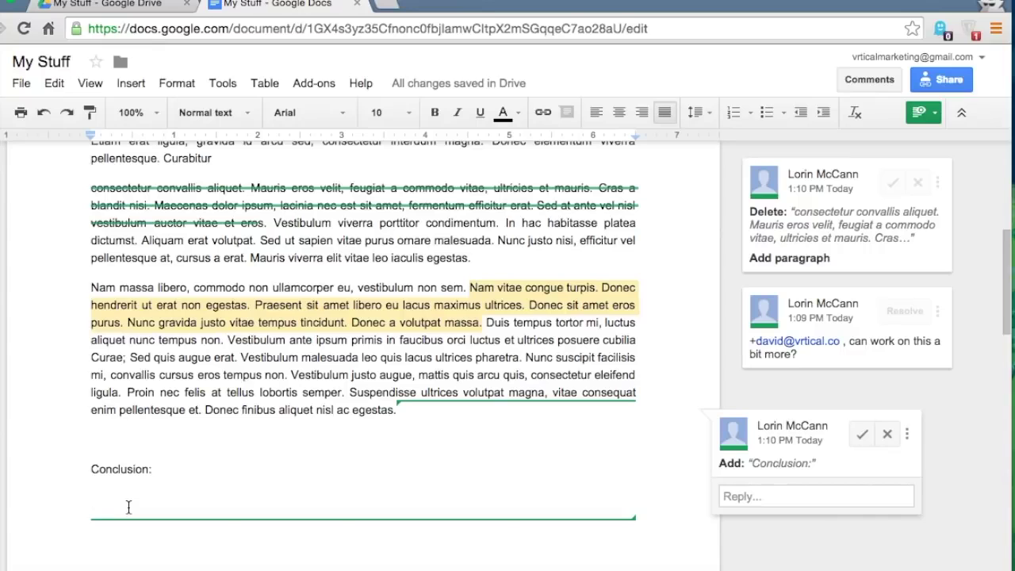
{"action": "key", "text": "ctrl+v"}
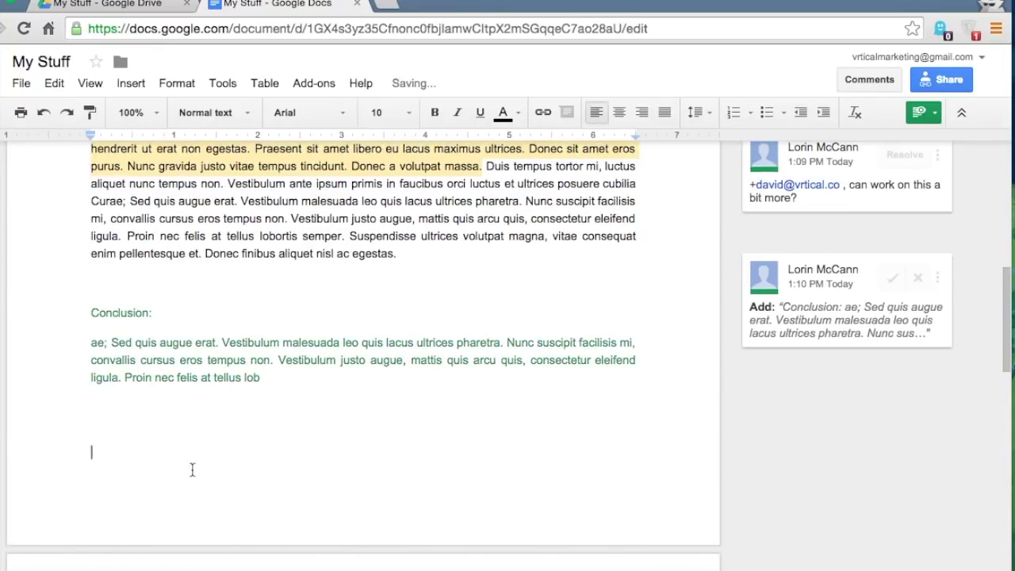
{"action": "left_click", "coordinate": [117, 283]}
{"action": "key", "text": "BackSpace"}
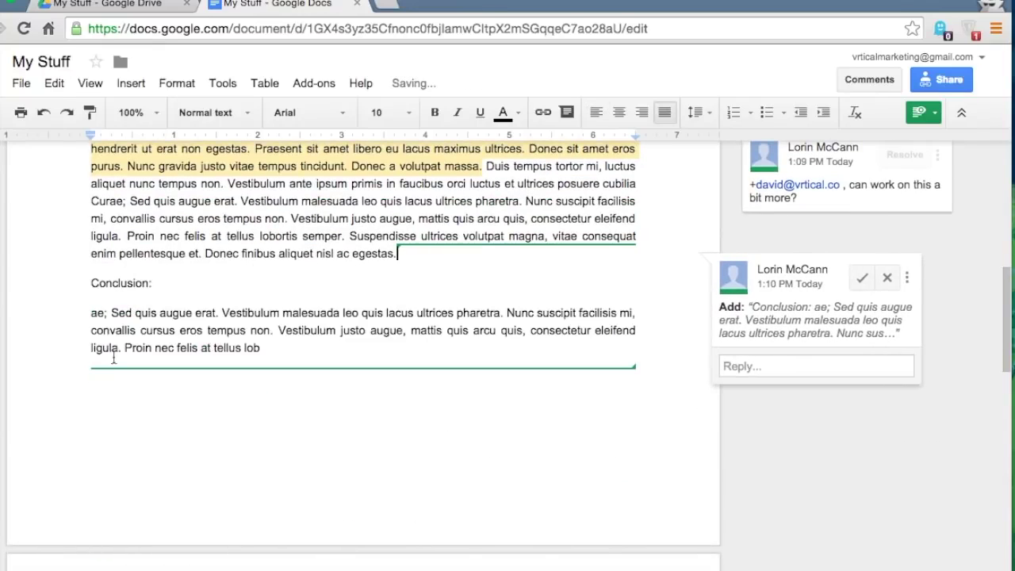
{"action": "left_click", "coordinate": [179, 161]}
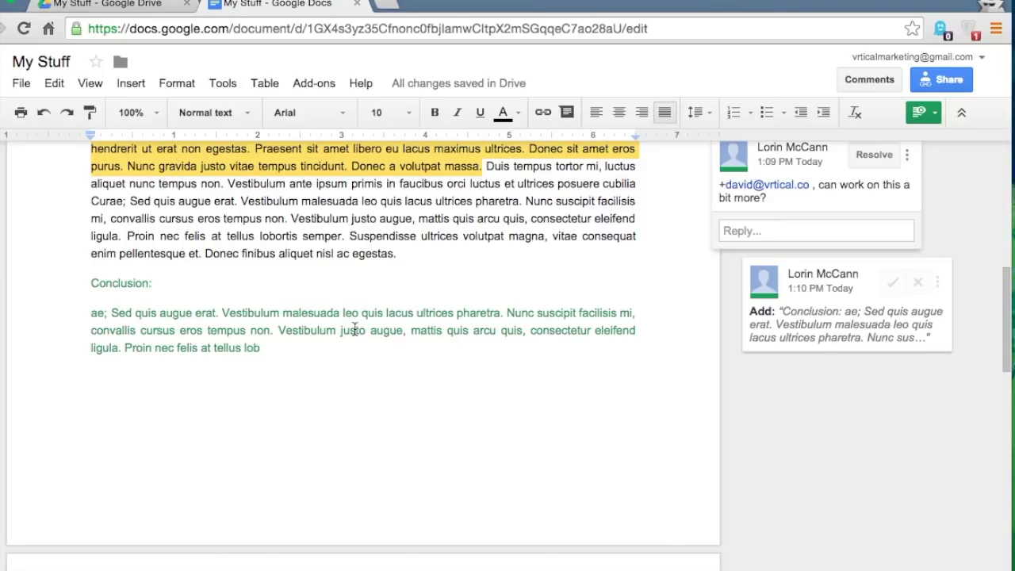
- Accept the suggested Conclusion section into the text
{"action": "scroll", "coordinate": [354, 330], "scroll_direction": "up", "scroll_amount": 5}
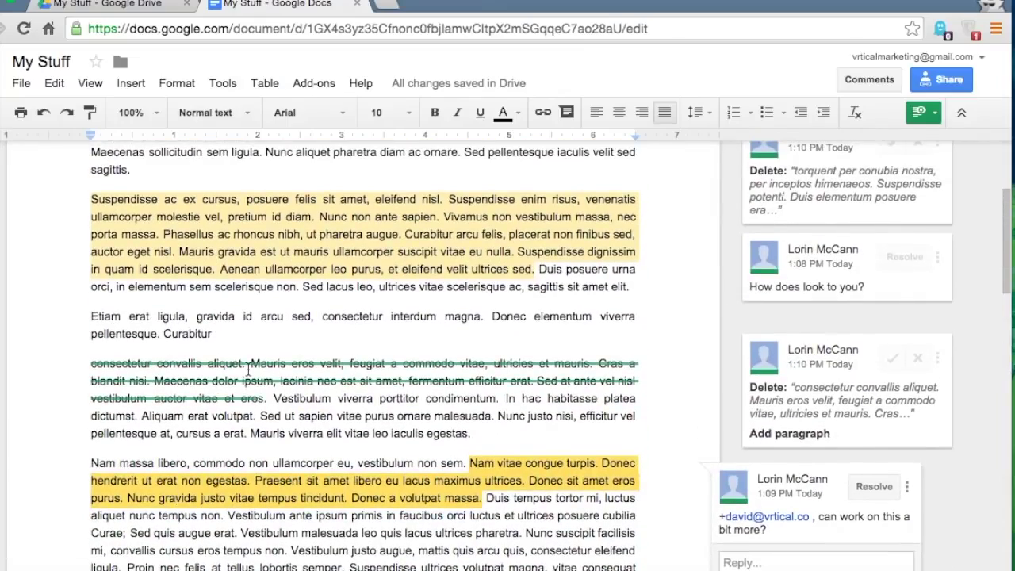
{"action": "scroll", "coordinate": [248, 369], "scroll_direction": "down", "scroll_amount": 3}
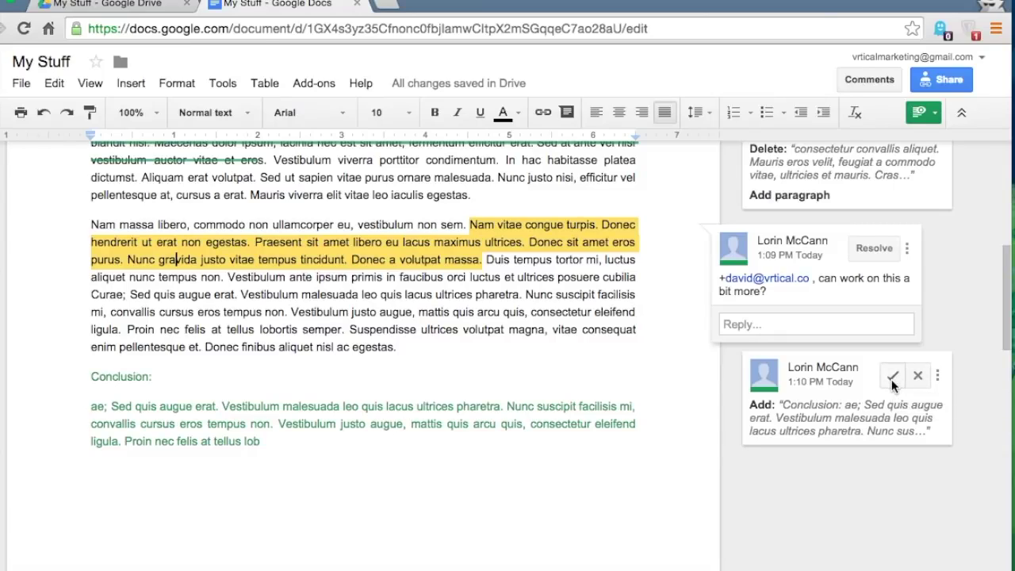
{"action": "left_click", "coordinate": [892, 376]}
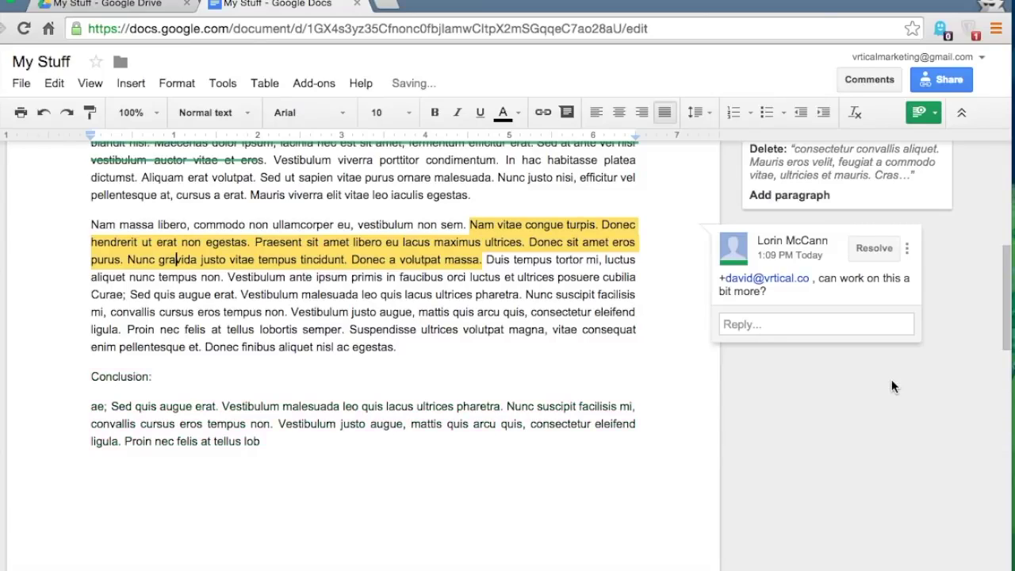
{"action": "left_click", "coordinate": [266, 444]}
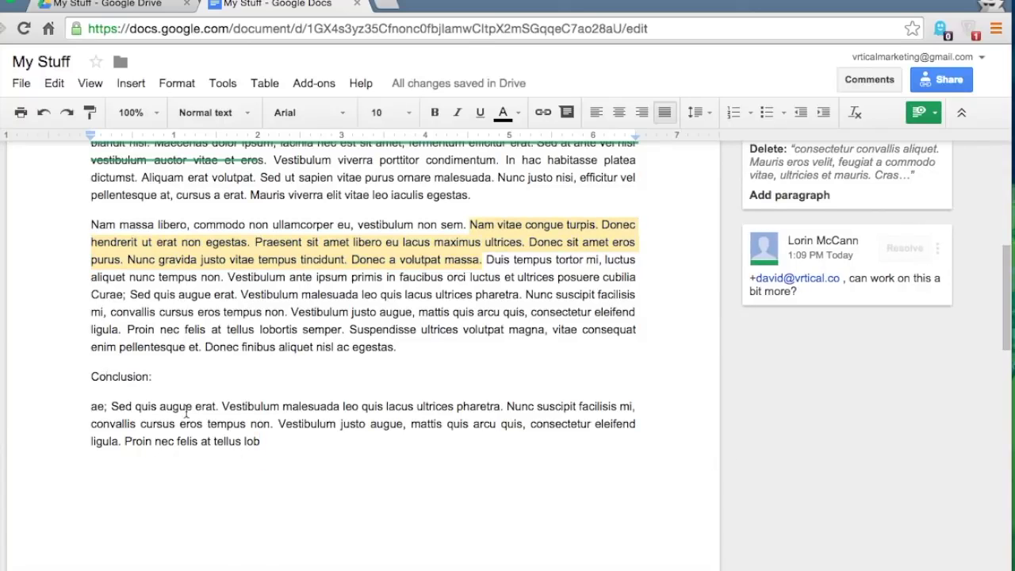
- Reject the suggested deletions in the Etiam paragraph and the first paragraph
{"action": "scroll", "coordinate": [187, 412], "scroll_direction": "up", "scroll_amount": 2}
{"action": "scroll", "coordinate": [187, 412], "scroll_direction": "up", "scroll_amount": 1}
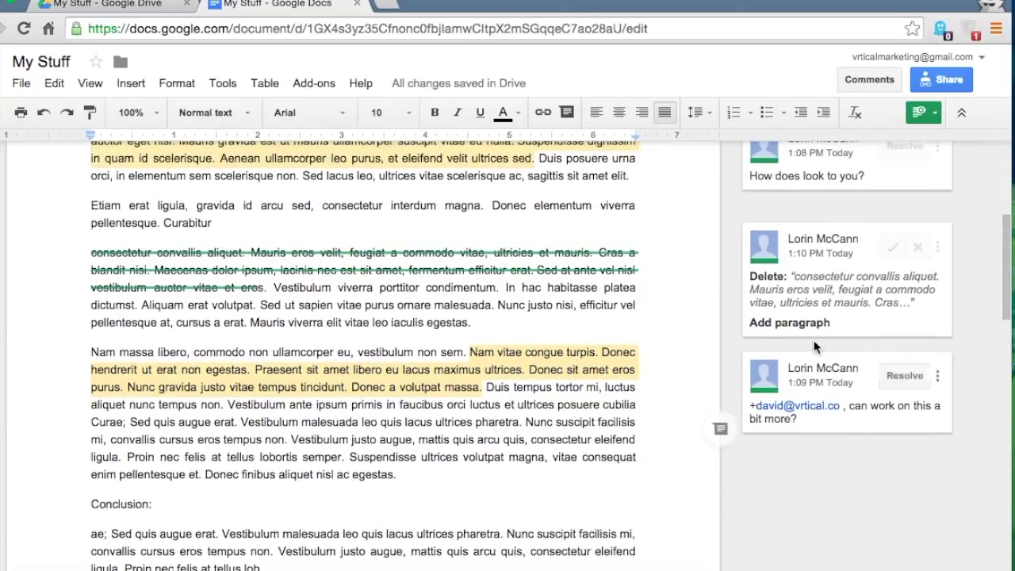
{"action": "scroll", "coordinate": [637, 287], "scroll_direction": "up", "scroll_amount": 2}
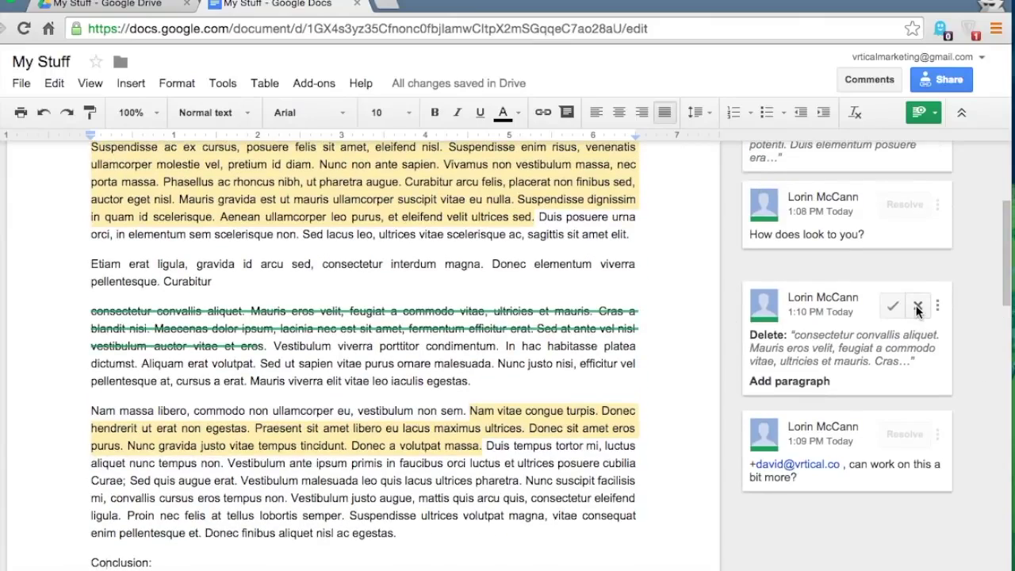
{"action": "left_click", "coordinate": [917, 305]}
{"action": "scroll", "coordinate": [919, 315], "scroll_direction": "up", "scroll_amount": 2}
{"action": "scroll", "coordinate": [919, 315], "scroll_direction": "up", "scroll_amount": 1}
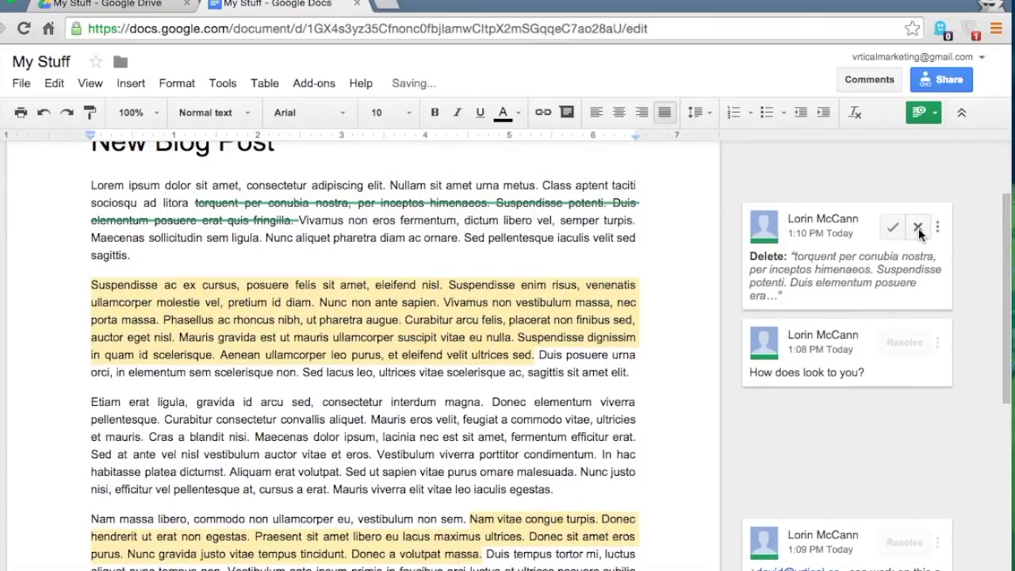
{"action": "left_click", "coordinate": [919, 228]}
{"action": "scroll", "coordinate": [553, 253], "scroll_direction": "up", "scroll_amount": 2}
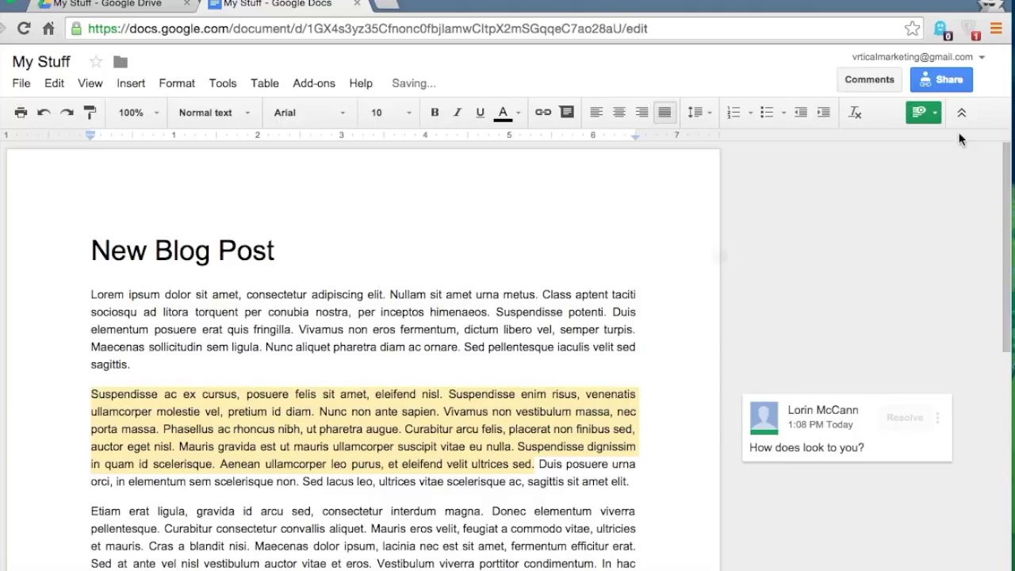
- Switch the document back to Editing mode
{"action": "left_click", "coordinate": [936, 114]}
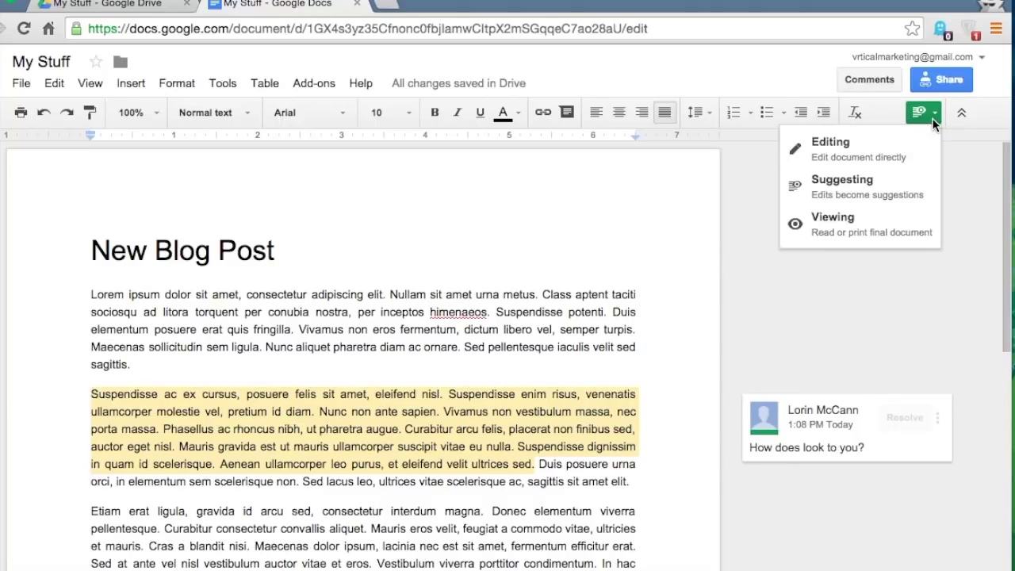
{"action": "left_click", "coordinate": [856, 153]}
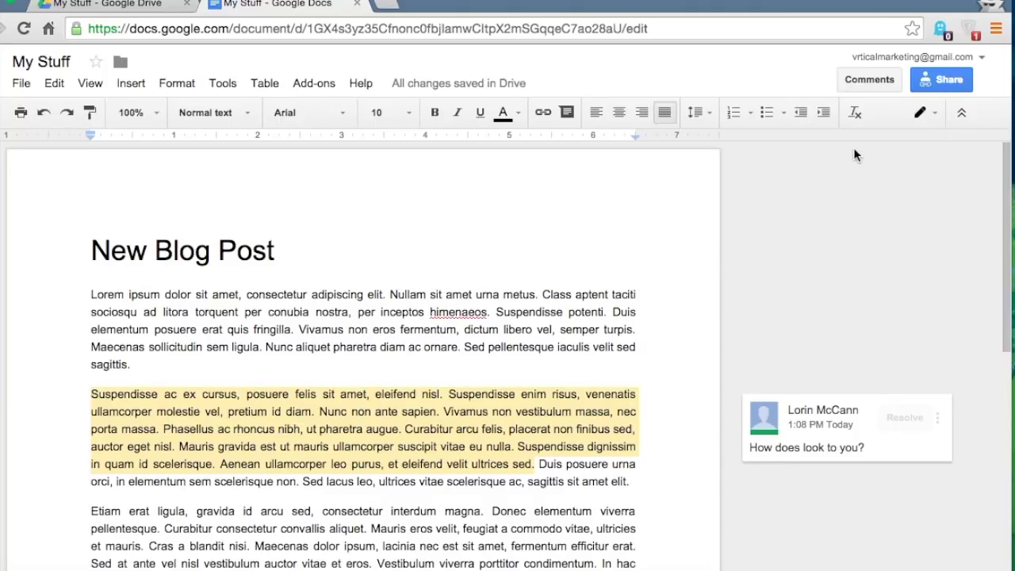
{"action": "scroll", "coordinate": [612, 334], "scroll_direction": "down", "scroll_amount": 3}
- Reply 'Looks great!' to the 'How does look to you?' comment and resolve it
{"action": "left_click", "coordinate": [859, 311]}
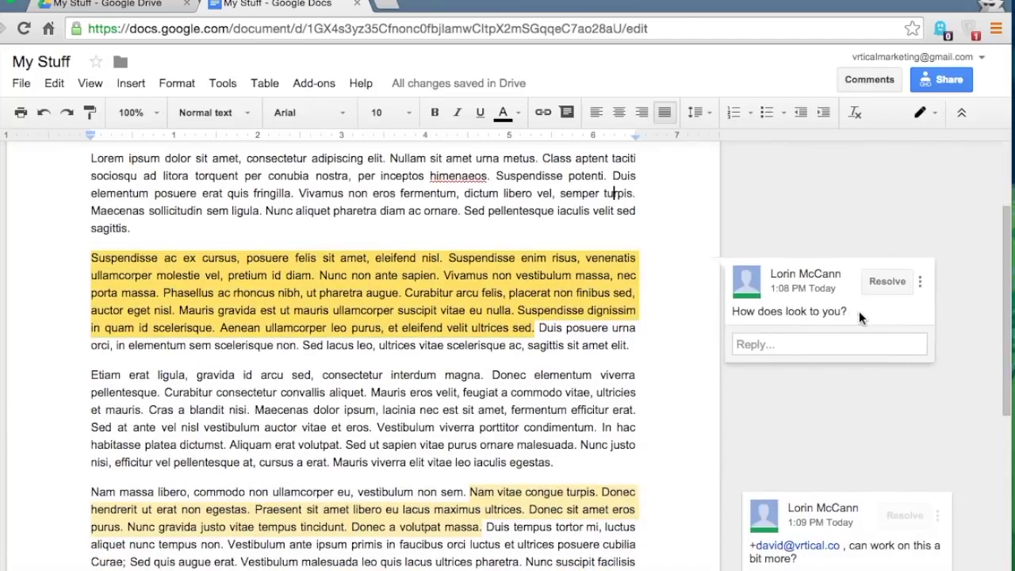
{"action": "left_click", "coordinate": [807, 348]}
{"action": "type", "text": "Looks"}
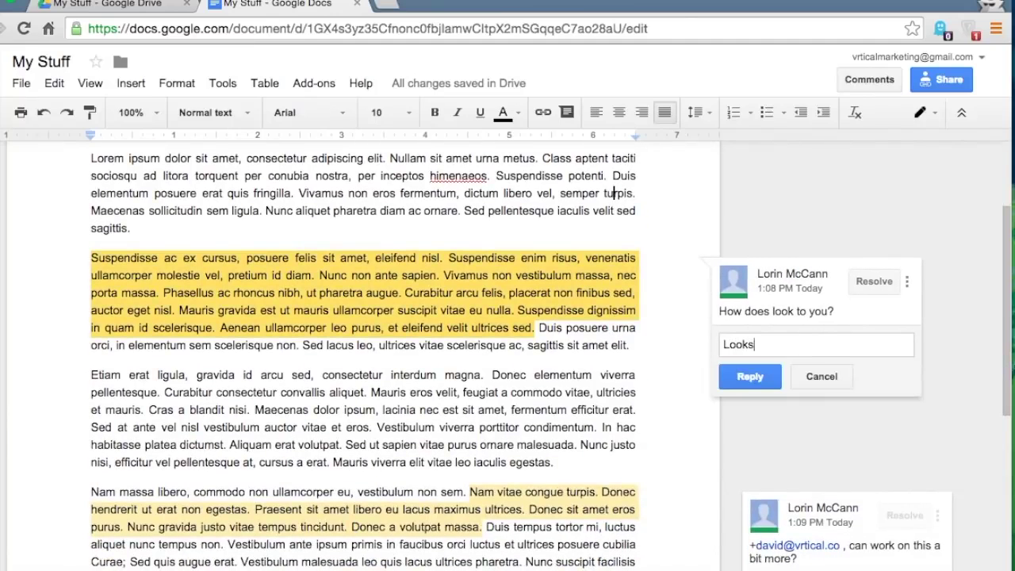
{"action": "type", "text": " great!"}
{"action": "left_click", "coordinate": [741, 377]}
{"action": "left_click", "coordinate": [871, 281]}
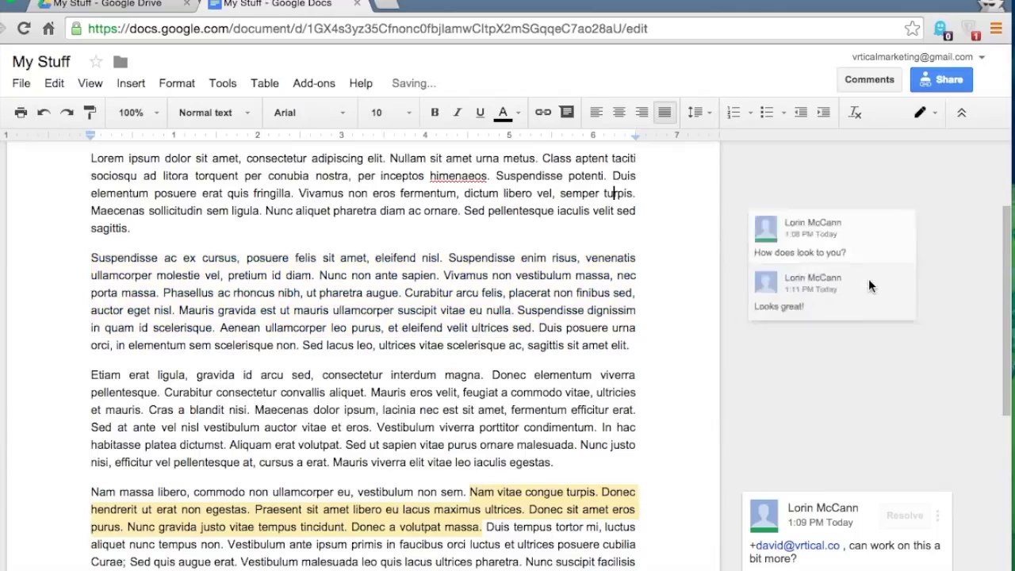
{"action": "scroll", "coordinate": [421, 334], "scroll_direction": "down", "scroll_amount": 4}
{"action": "scroll", "coordinate": [420, 334], "scroll_direction": "up", "scroll_amount": 10}
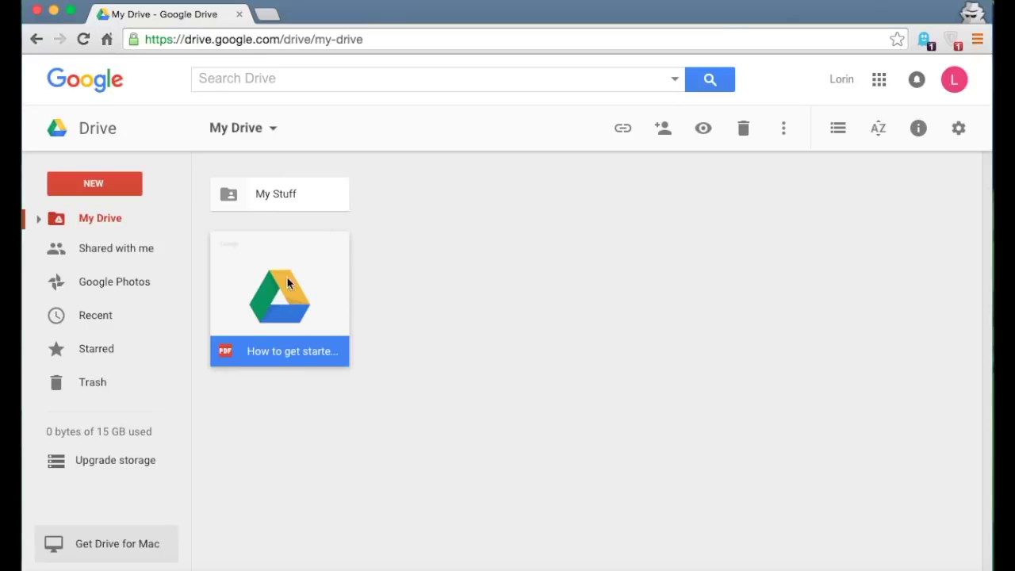
- Trash the getting-started PDF by dragging and via the trash icon, undoing each removal
{"action": "left_click_drag", "start_coordinate": [278, 255], "coordinate": [111, 402]}
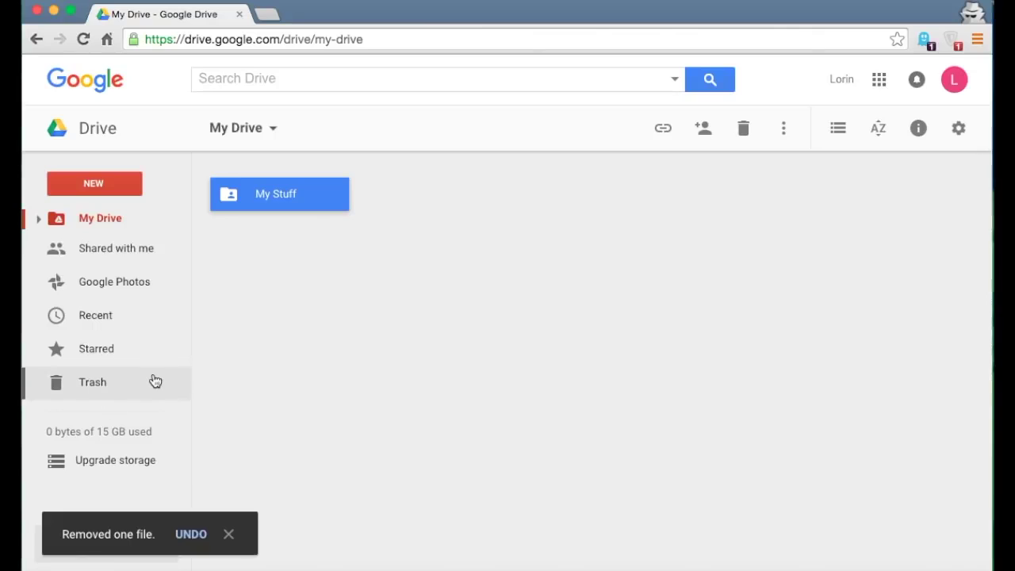
{"action": "left_click", "coordinate": [190, 536]}
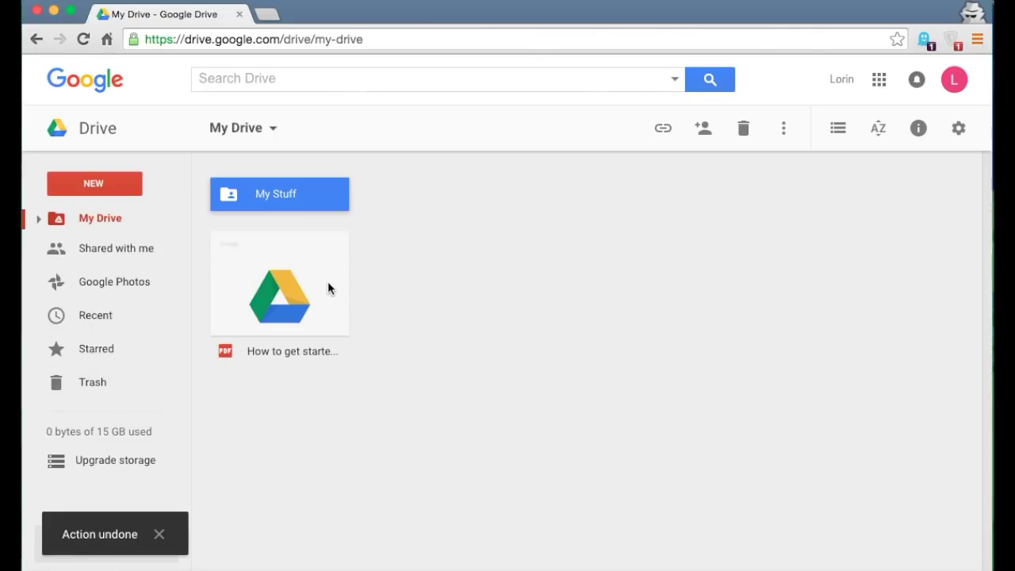
{"action": "left_click", "coordinate": [284, 296]}
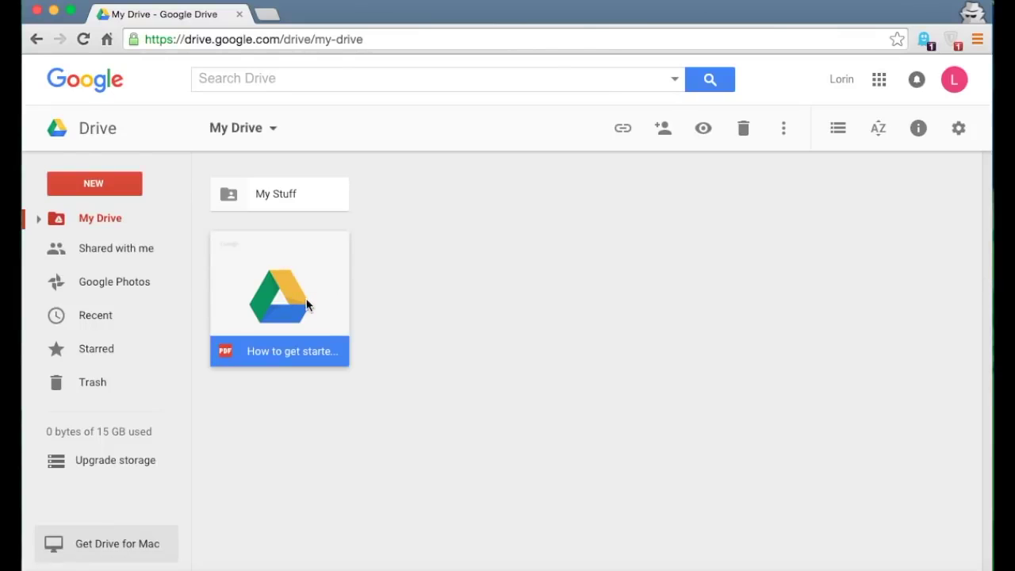
{"action": "left_click", "coordinate": [743, 132]}
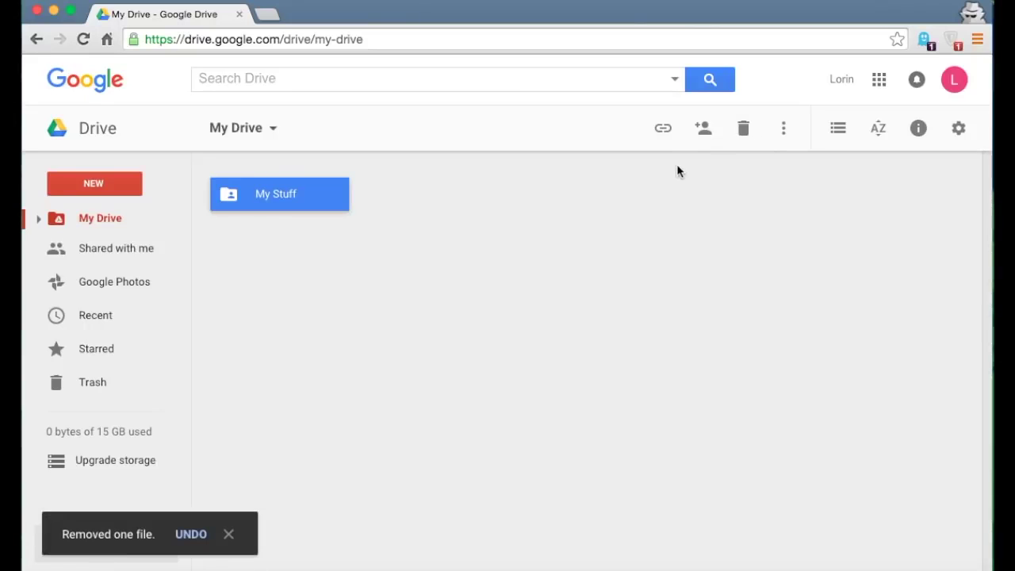
{"action": "left_click", "coordinate": [191, 534]}
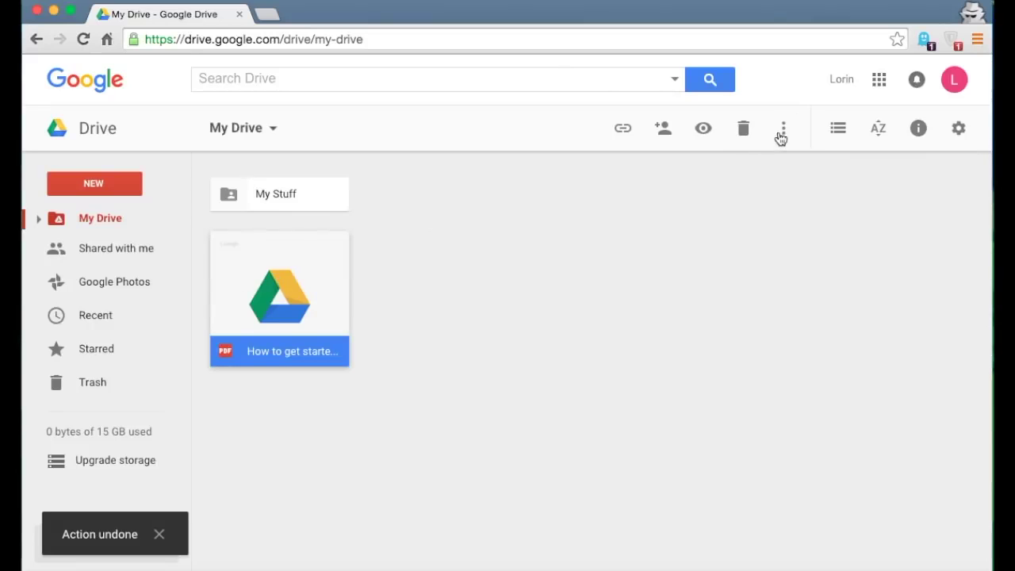
{"action": "left_click", "coordinate": [784, 134]}
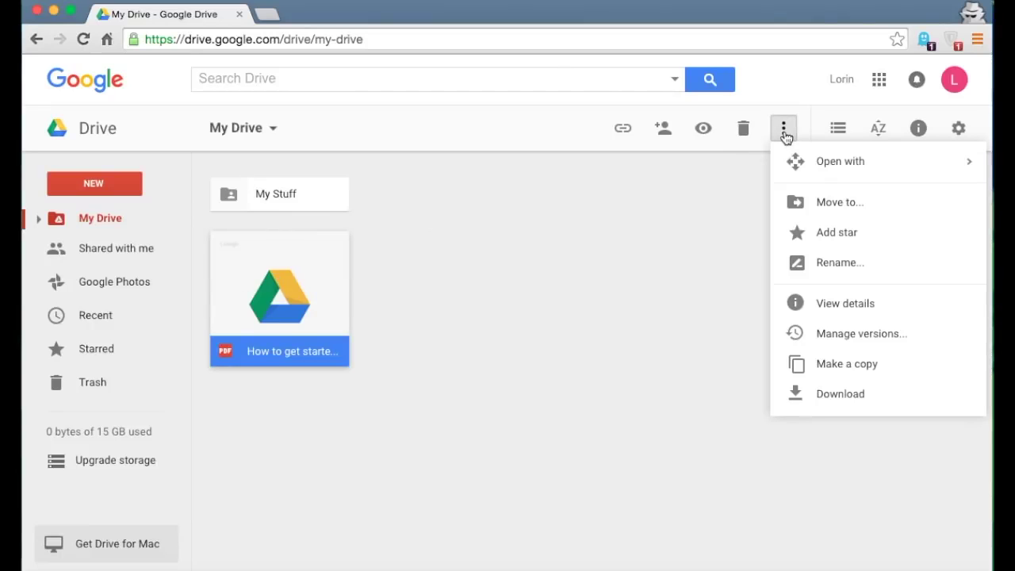
- Move the PDF into My Stuff via Move to, accepting the sharing change, then undo it
{"action": "left_click", "coordinate": [801, 205]}
{"action": "left_click", "coordinate": [683, 204]}
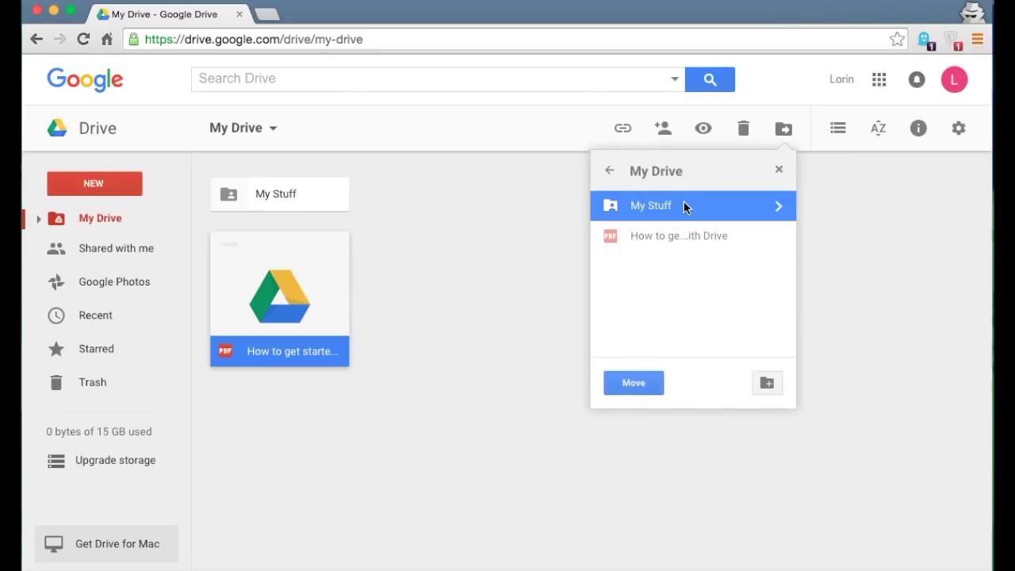
{"action": "left_click", "coordinate": [632, 385]}
{"action": "left_click", "coordinate": [646, 387]}
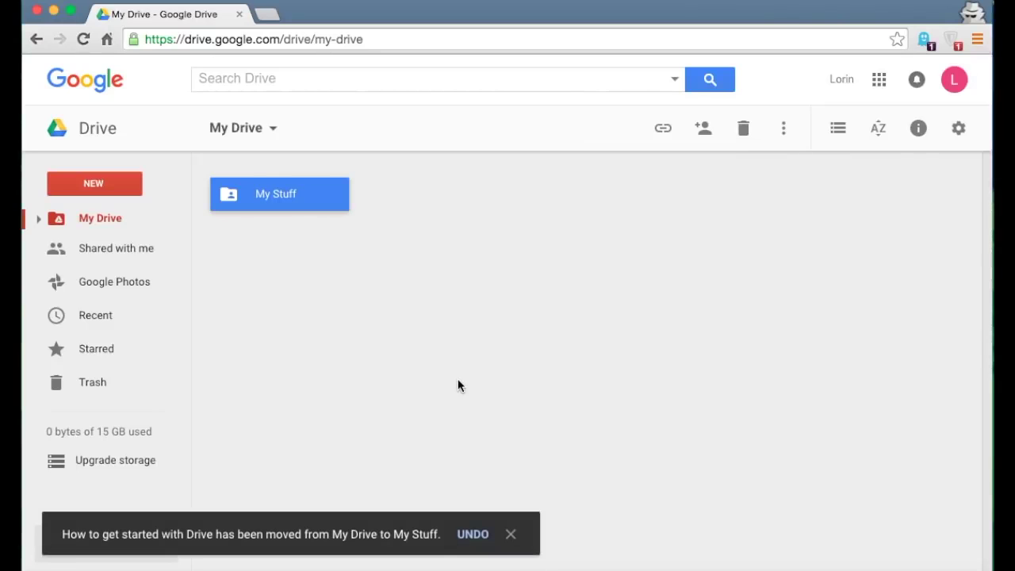
{"action": "left_click", "coordinate": [474, 534]}
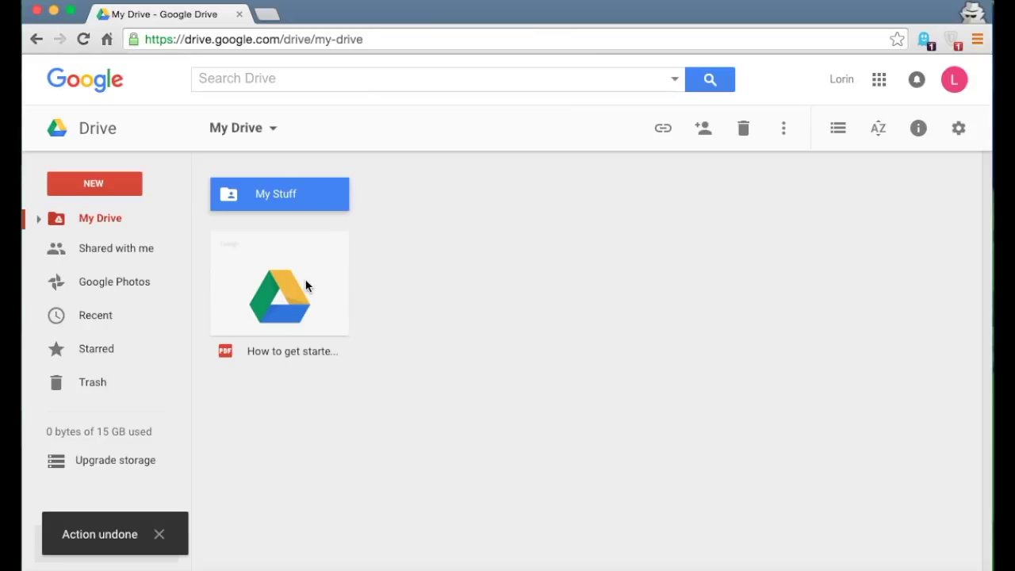
- Drag the PDF onto My Stuff, confirm sharing, undo, and expand My Drive in the sidebar
{"action": "left_click", "coordinate": [280, 288]}
{"action": "left_click_drag", "start_coordinate": [280, 289], "coordinate": [280, 190]}
{"action": "left_click", "coordinate": [710, 357]}
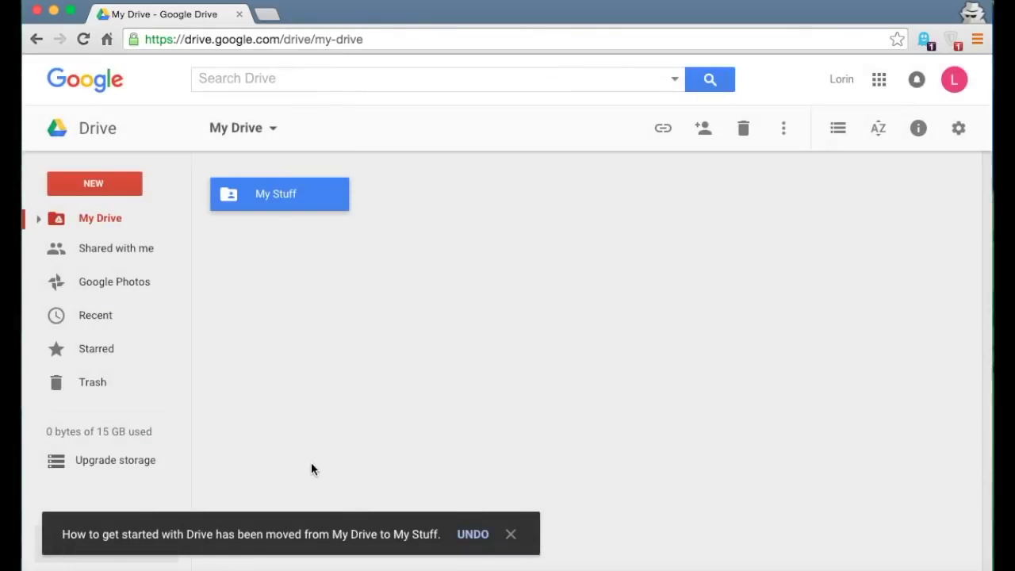
{"action": "left_click", "coordinate": [473, 537]}
{"action": "left_click", "coordinate": [460, 278]}
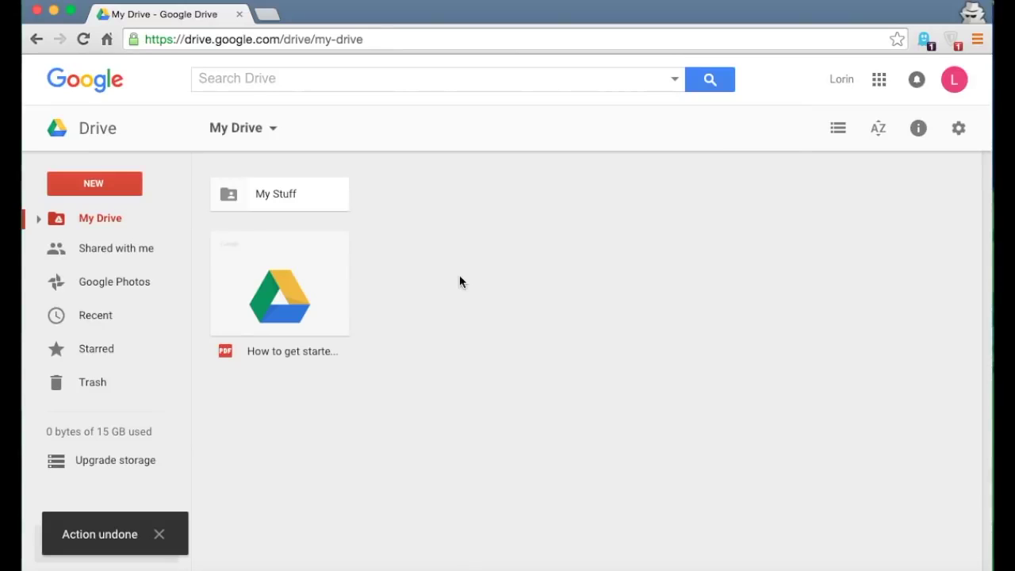
{"action": "left_click", "coordinate": [39, 219]}
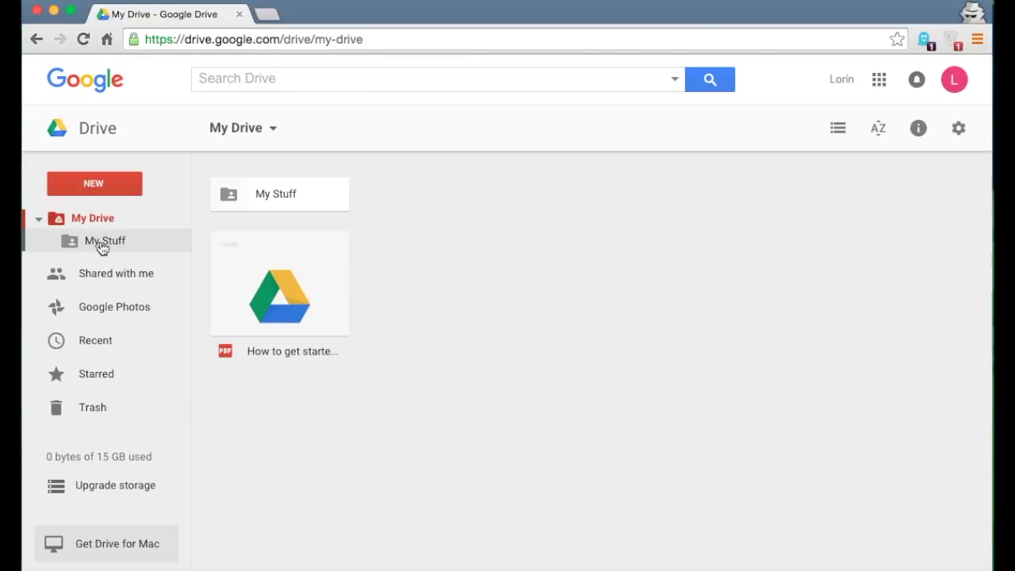
- Drag the getting-started PDF into My Stuff, accept the sharing change, and check Shared with me
{"action": "left_click", "coordinate": [272, 284]}
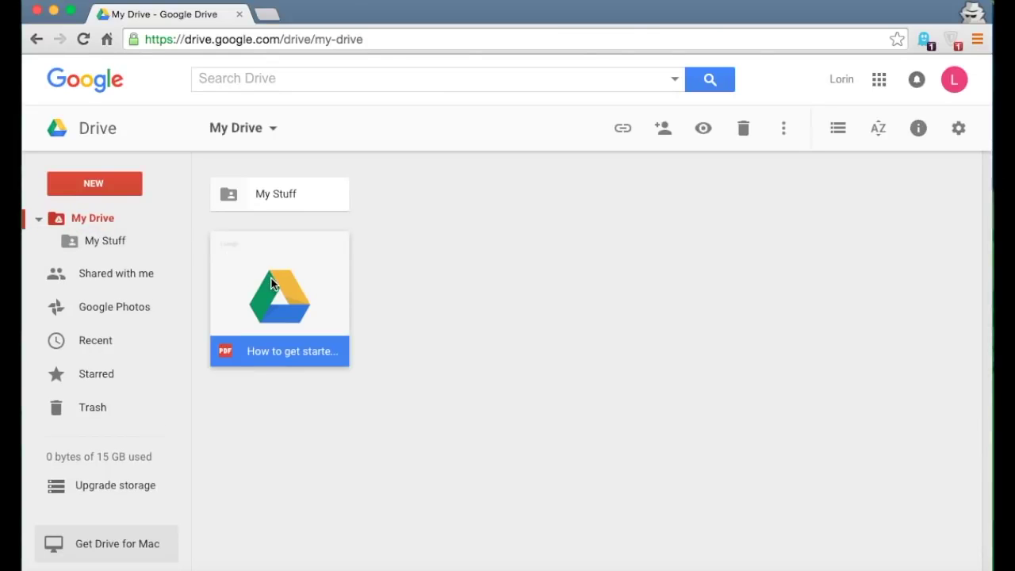
{"action": "left_click_drag", "start_coordinate": [273, 284], "coordinate": [116, 240]}
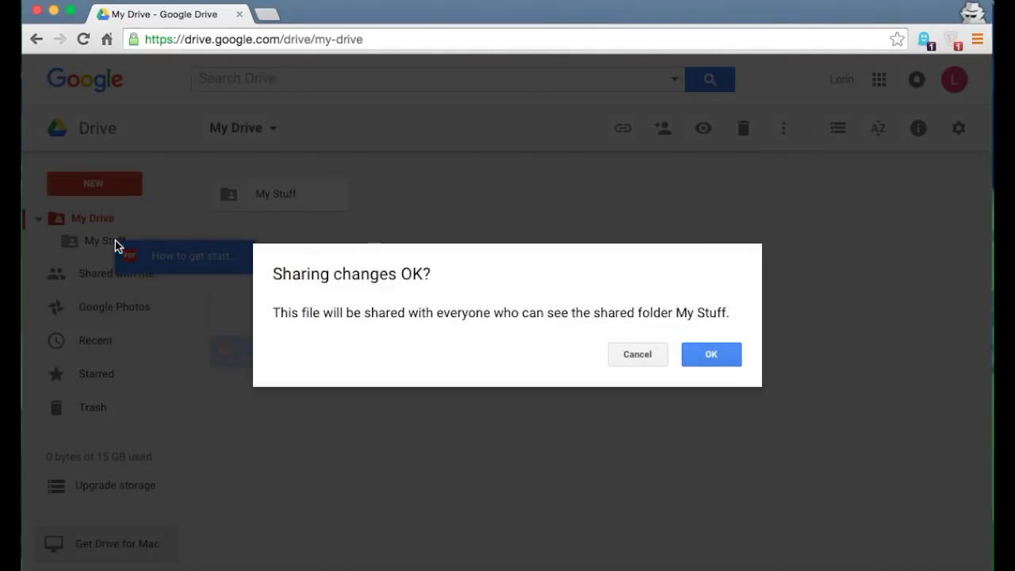
{"action": "left_click", "coordinate": [712, 355]}
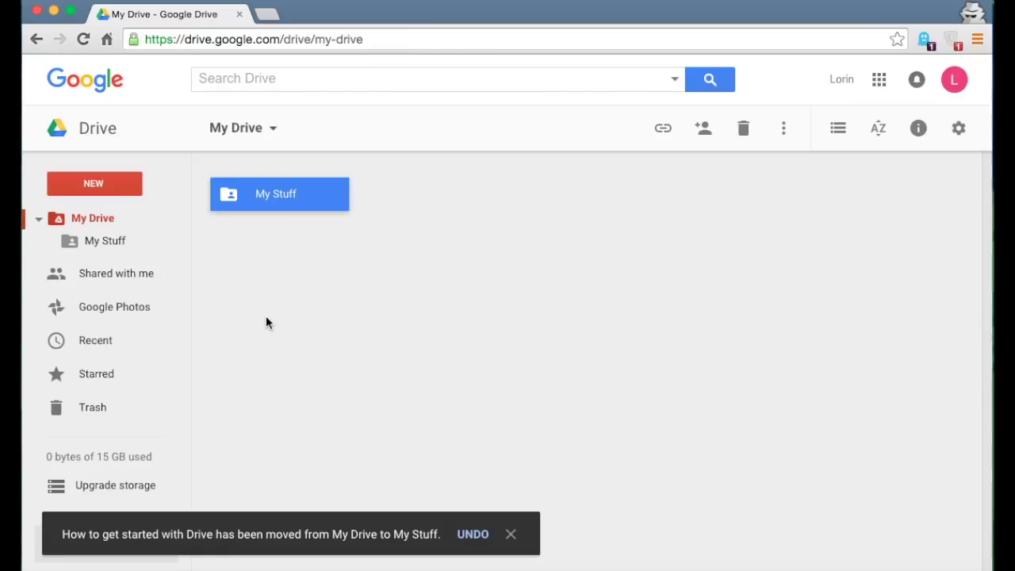
{"action": "left_click", "coordinate": [39, 219]}
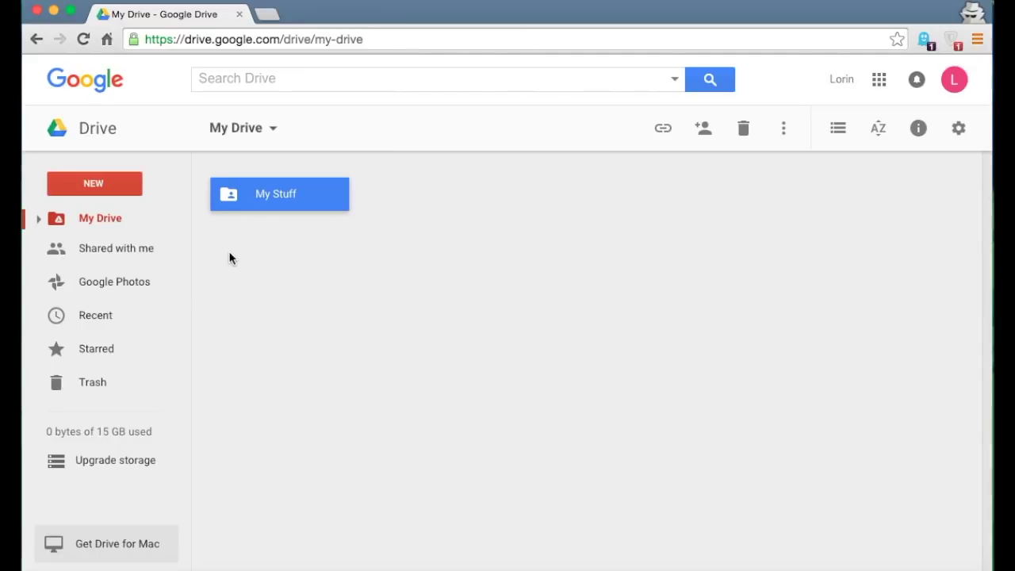
{"action": "left_click", "coordinate": [403, 259]}
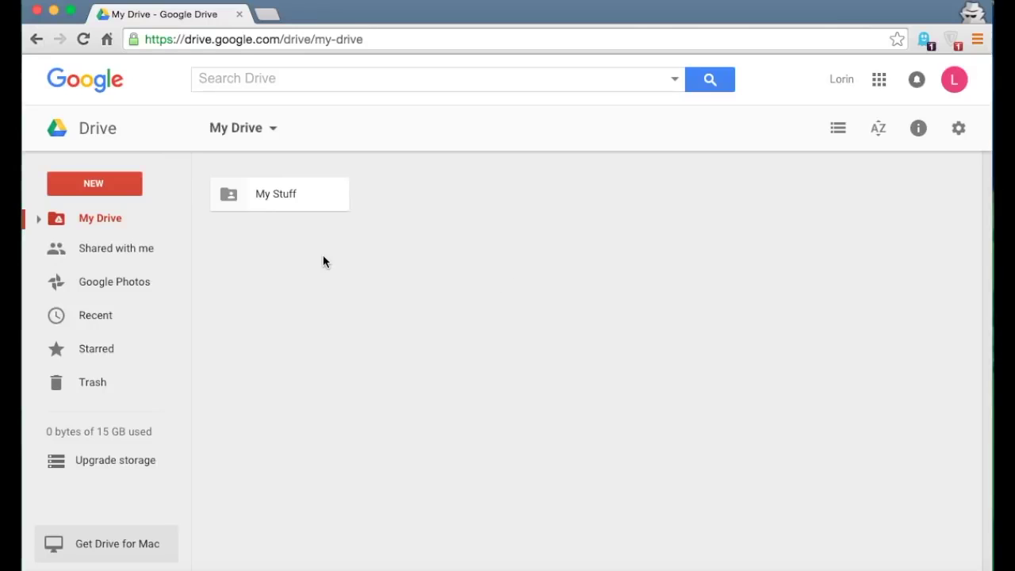
{"action": "left_click", "coordinate": [89, 258]}
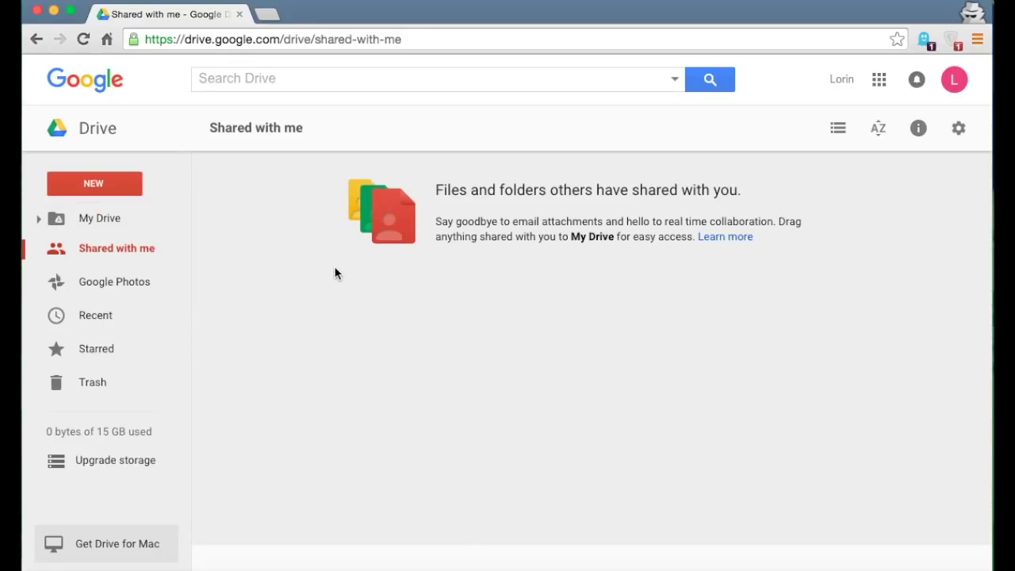
{"action": "left_click", "coordinate": [101, 225]}
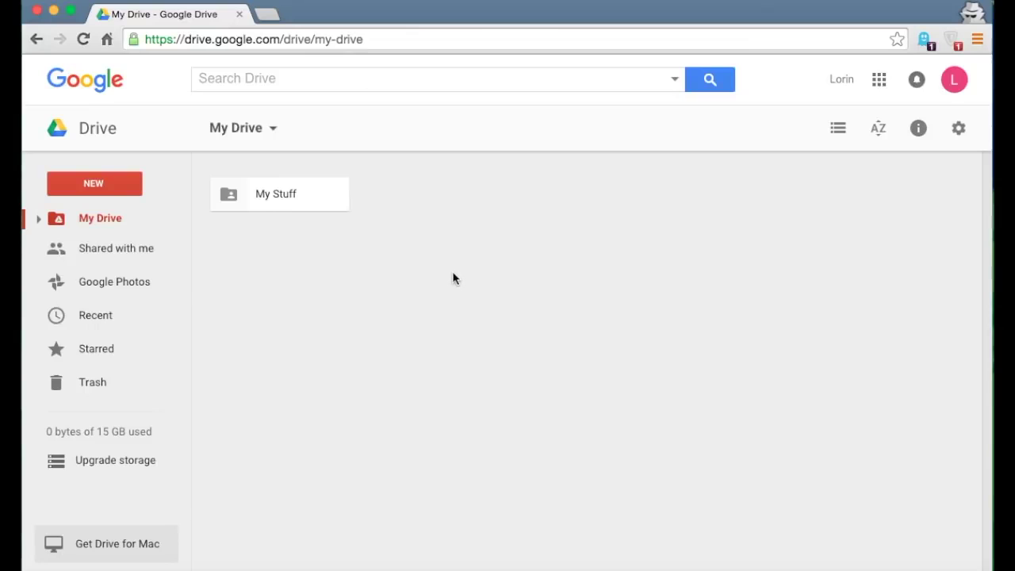
- Inside My Stuff, drag the getting-started PDF to Trash
{"action": "double_click", "coordinate": [269, 192]}
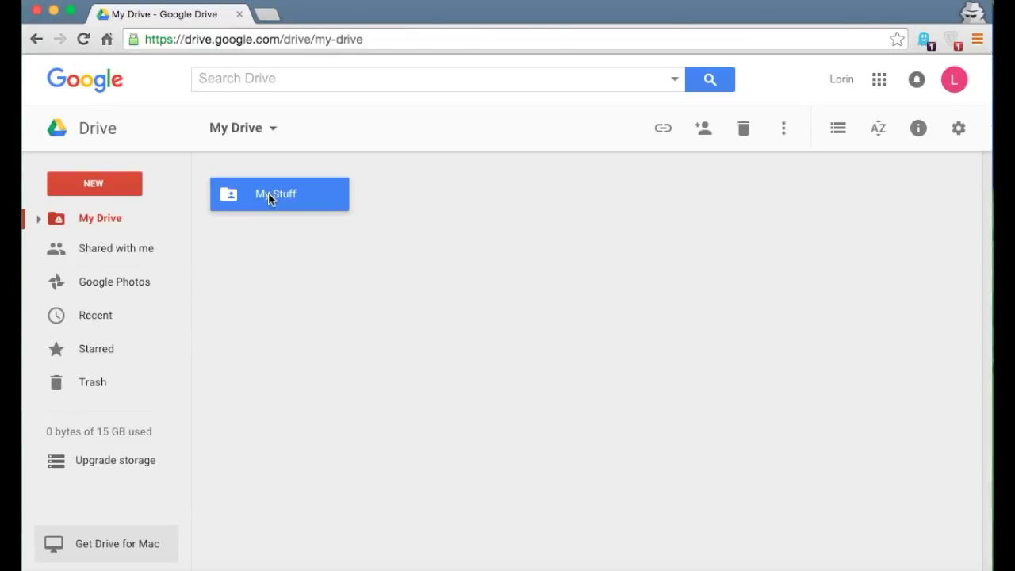
{"action": "left_click", "coordinate": [310, 228]}
{"action": "left_click_drag", "start_coordinate": [310, 228], "coordinate": [125, 406]}
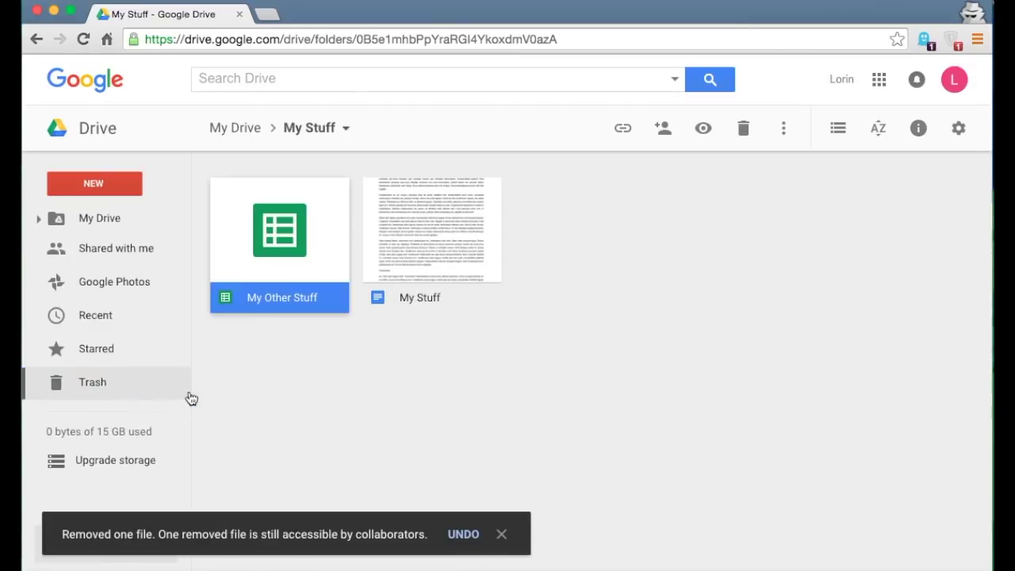
{"action": "left_click", "coordinate": [318, 349]}
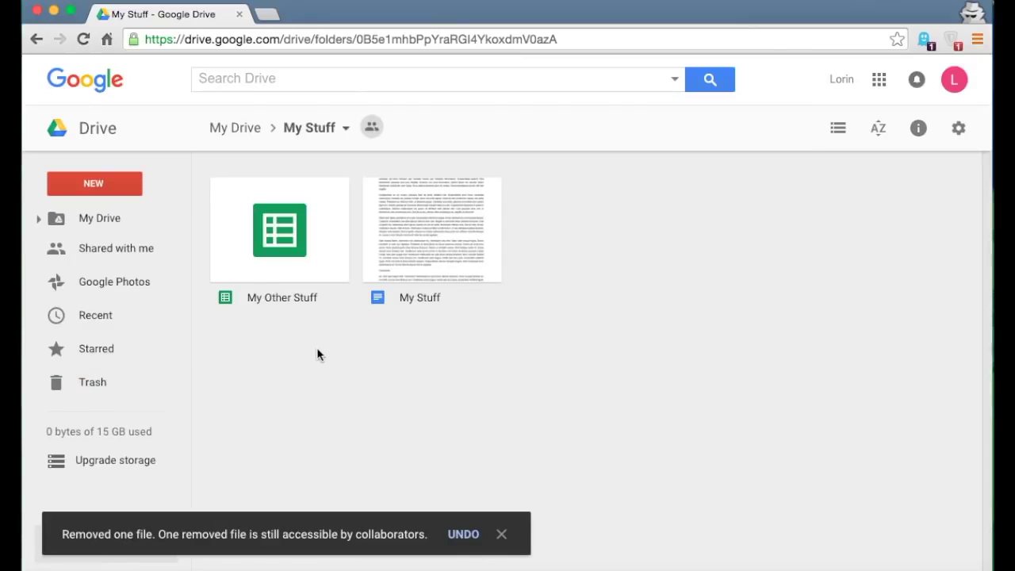
- Restore the PDF from Trash and confirm it is back in My Stuff
{"action": "left_click", "coordinate": [93, 386]}
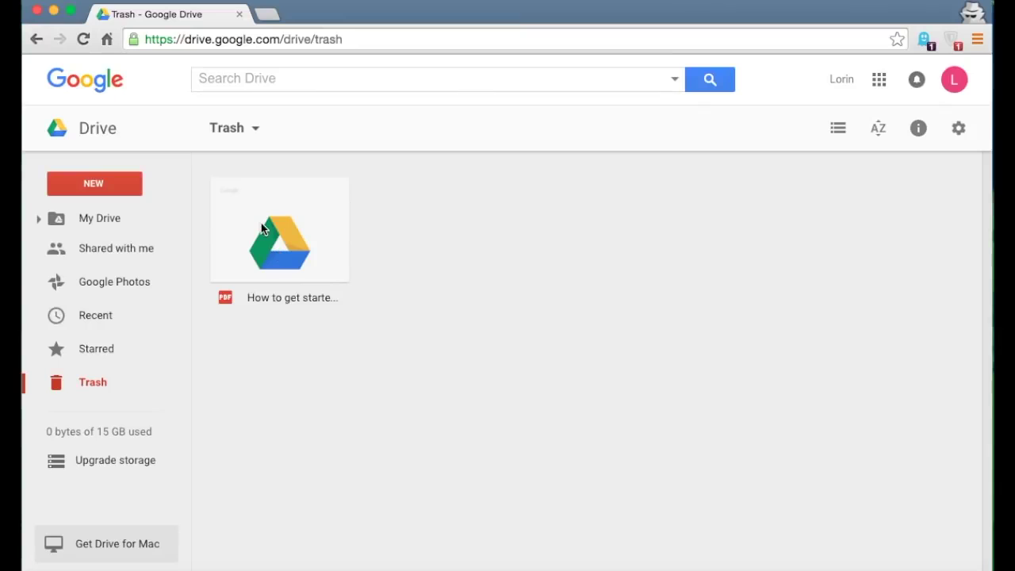
{"action": "left_click", "coordinate": [262, 230]}
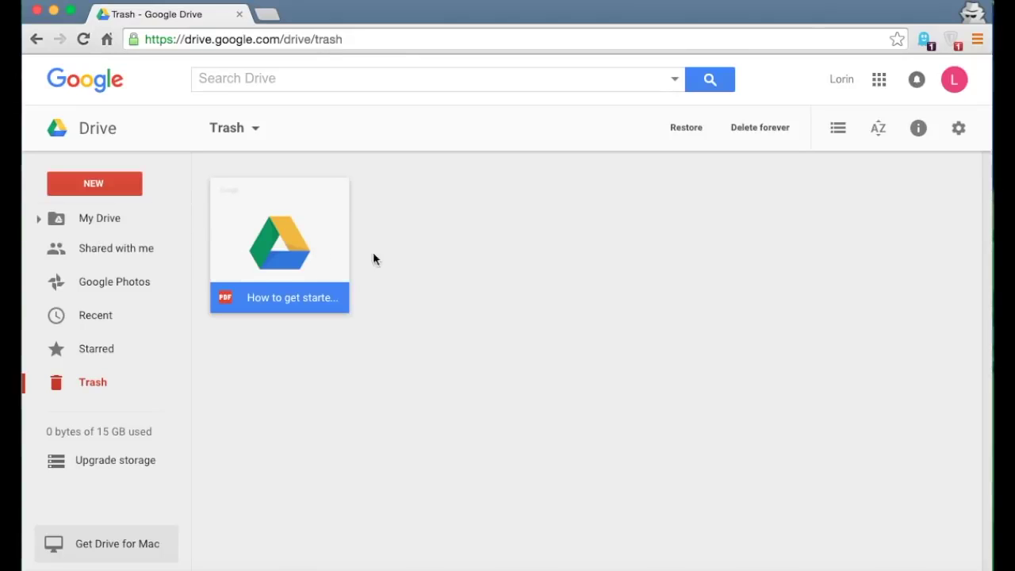
{"action": "left_click", "coordinate": [690, 129]}
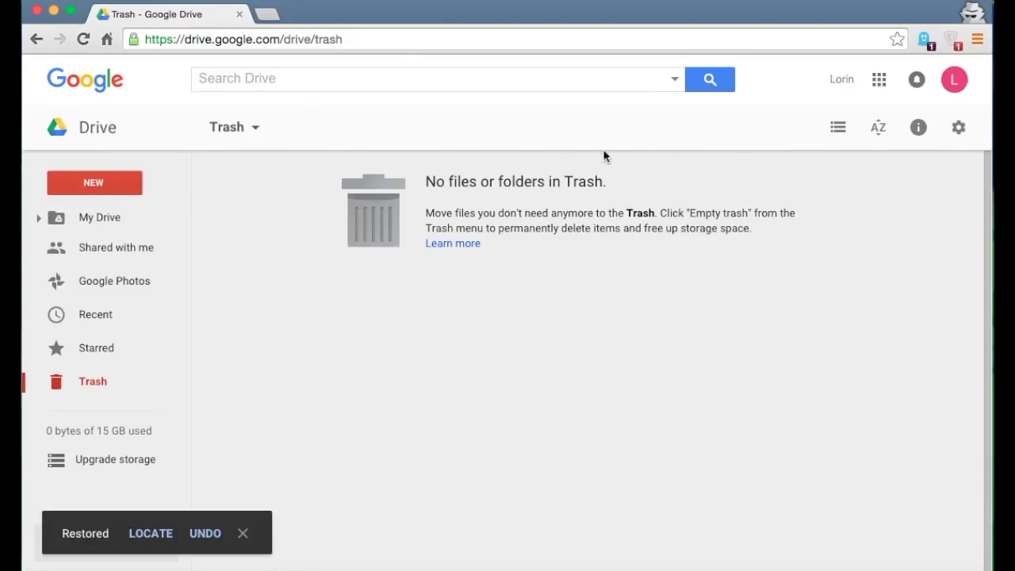
{"action": "left_click", "coordinate": [84, 217]}
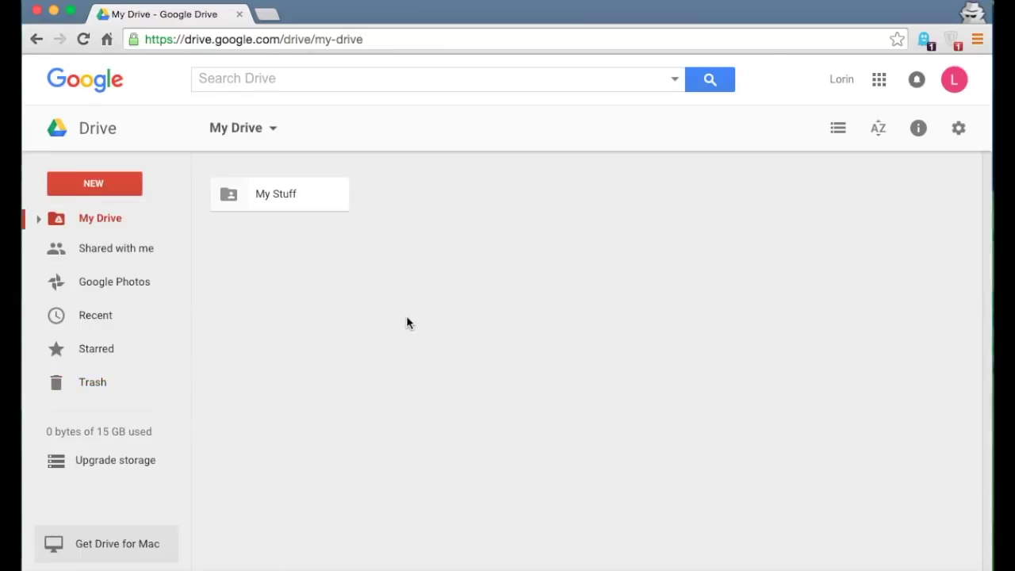
{"action": "double_click", "coordinate": [290, 200]}
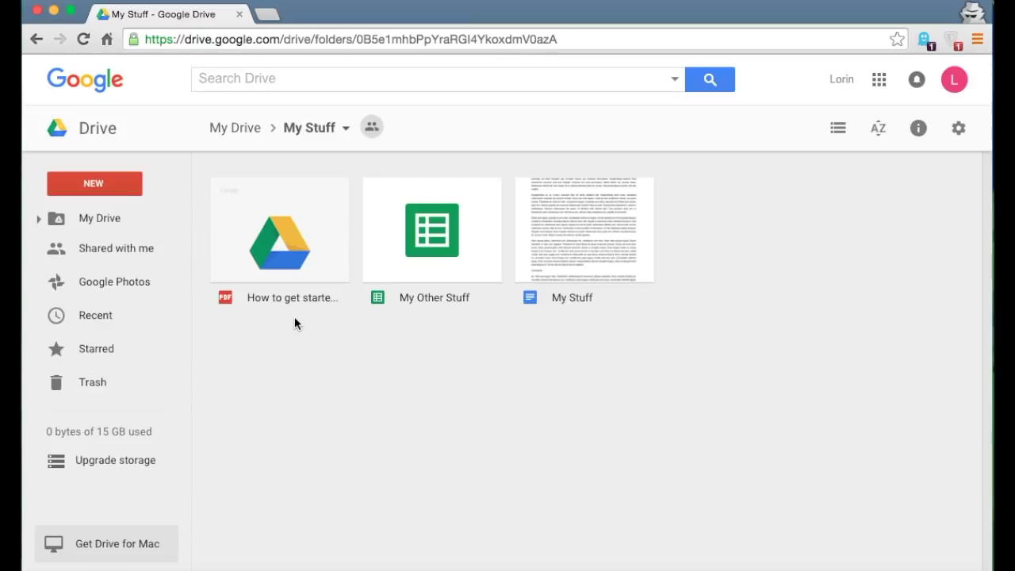
{"action": "key", "text": "super+bracketleft"}
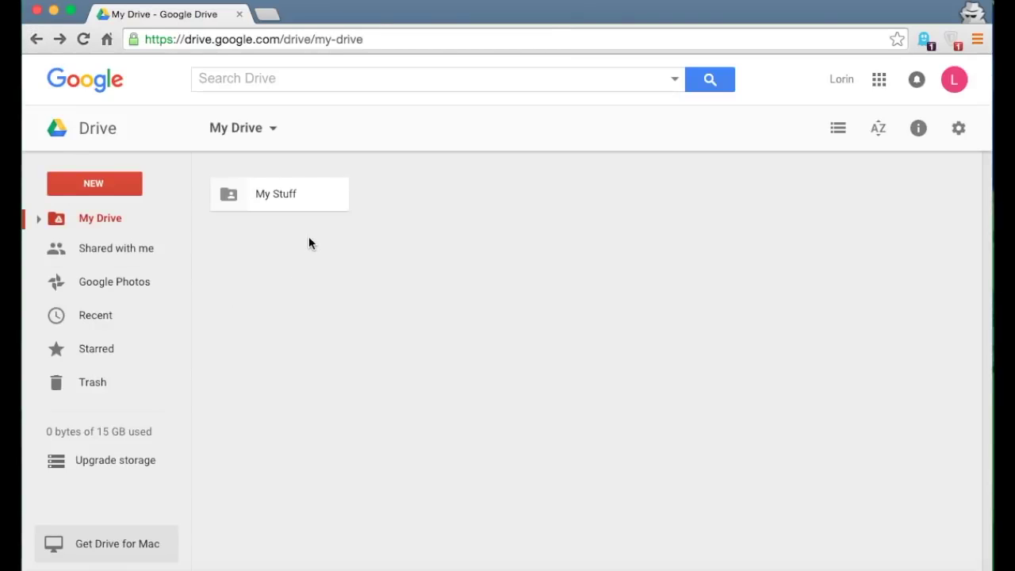
- Change the My Stuff folder's color to red
{"action": "left_click", "coordinate": [251, 201]}
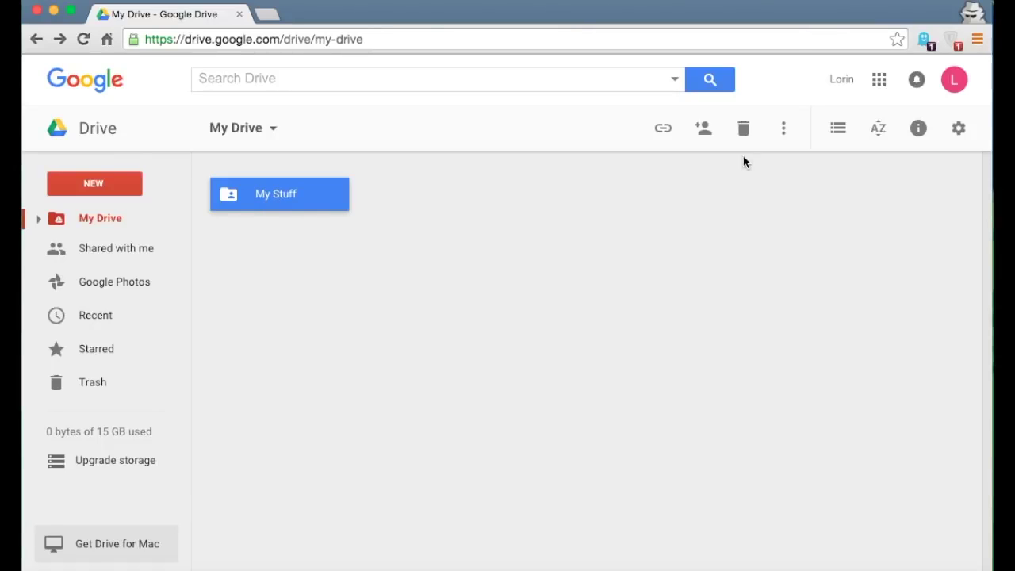
{"action": "left_click", "coordinate": [784, 133]}
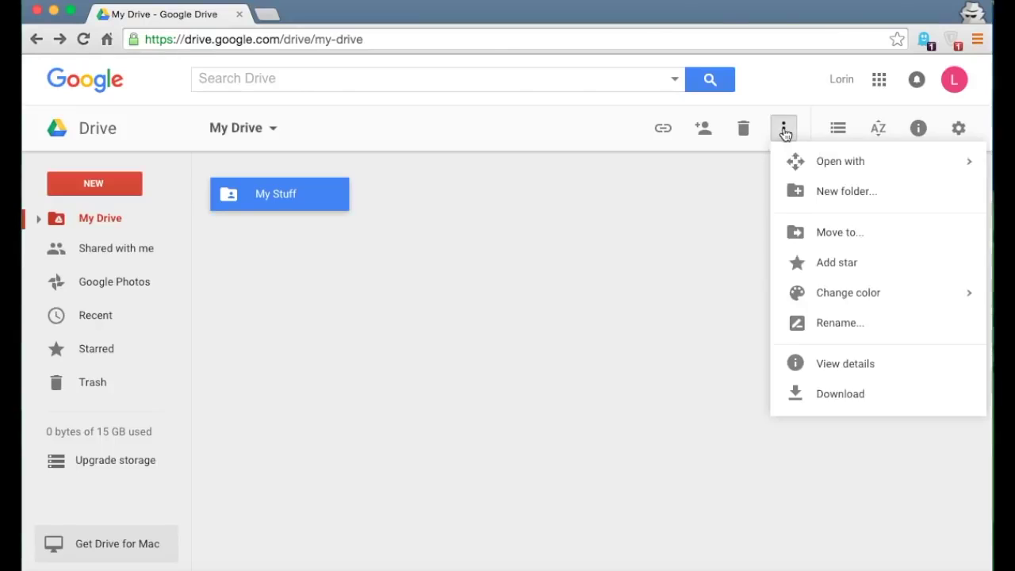
{"action": "mouse_move", "coordinate": [854, 306]}
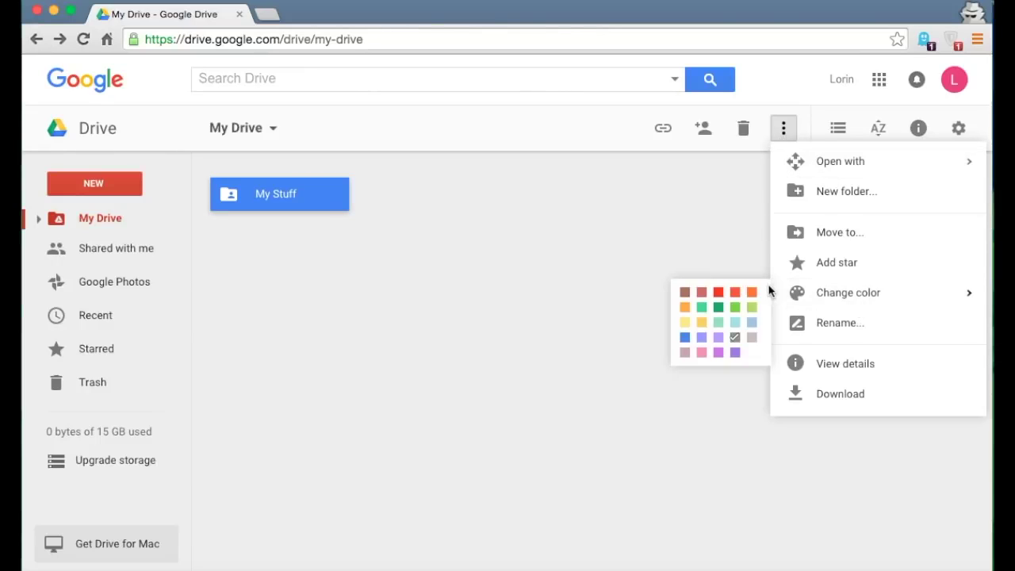
{"action": "left_click", "coordinate": [717, 292]}
{"action": "left_click", "coordinate": [718, 293]}
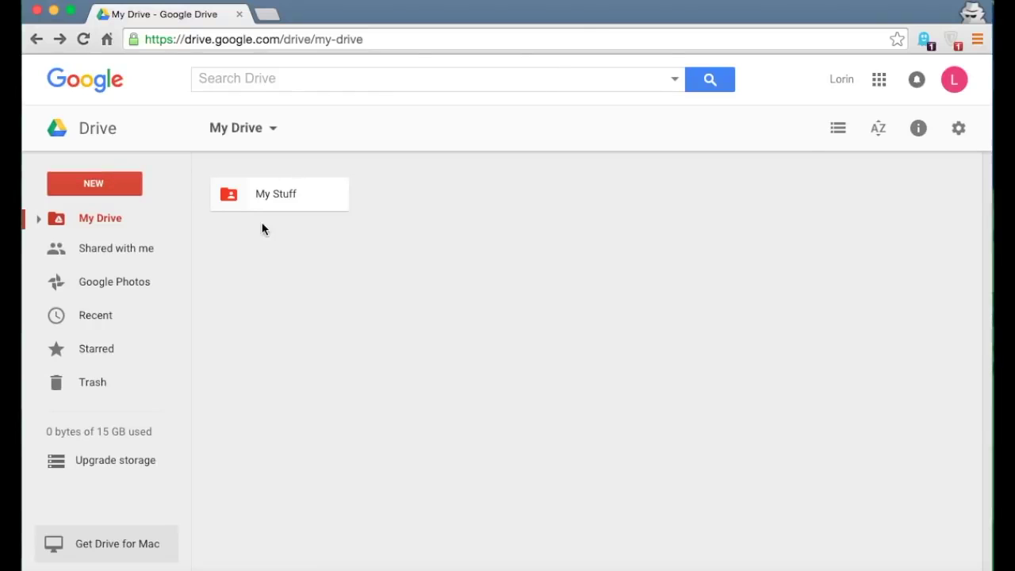
- Rename the folder to 'Awesome Stuff', open it, and select the getting-started PDF
{"action": "left_click", "coordinate": [257, 200]}
{"action": "left_click", "coordinate": [785, 134]}
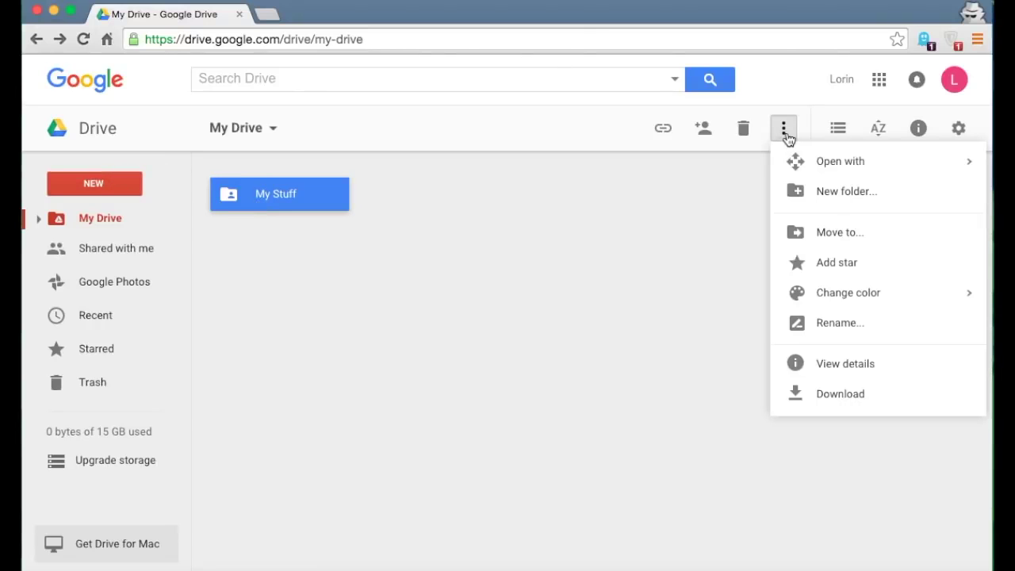
{"action": "left_click", "coordinate": [839, 334]}
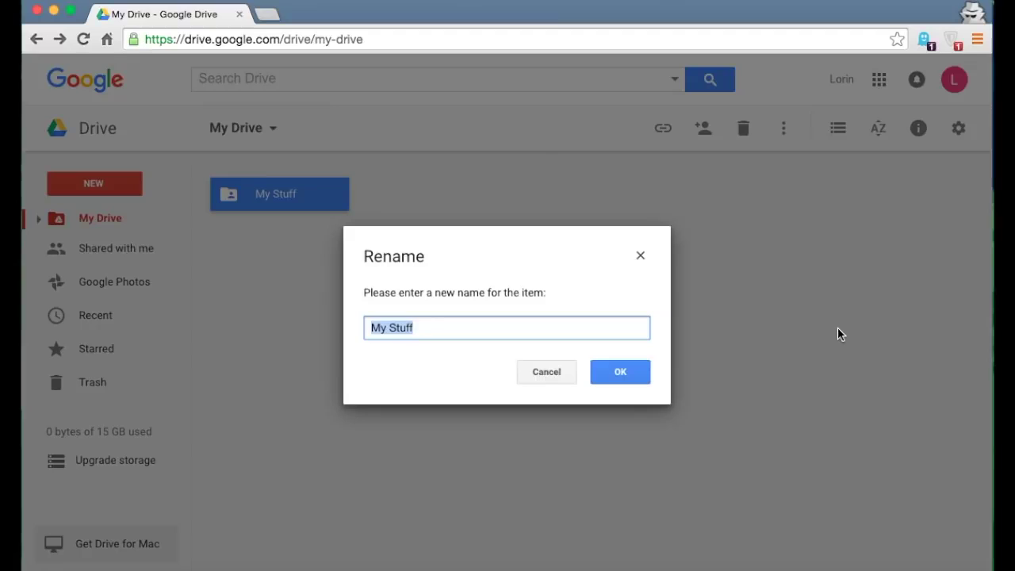
{"action": "type", "text": "Awesome Stuff"}
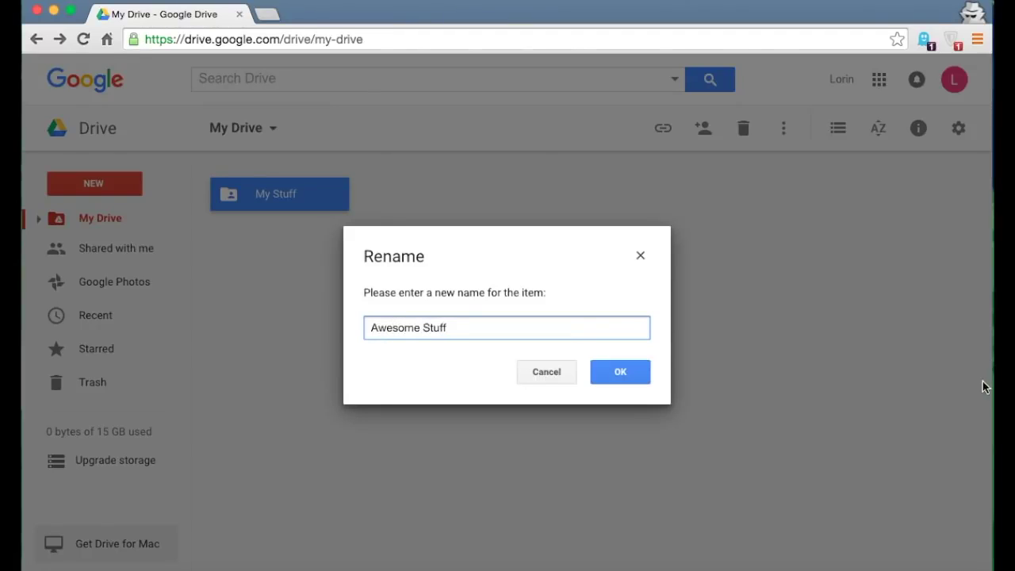
{"action": "left_click", "coordinate": [609, 373]}
{"action": "left_click", "coordinate": [719, 249]}
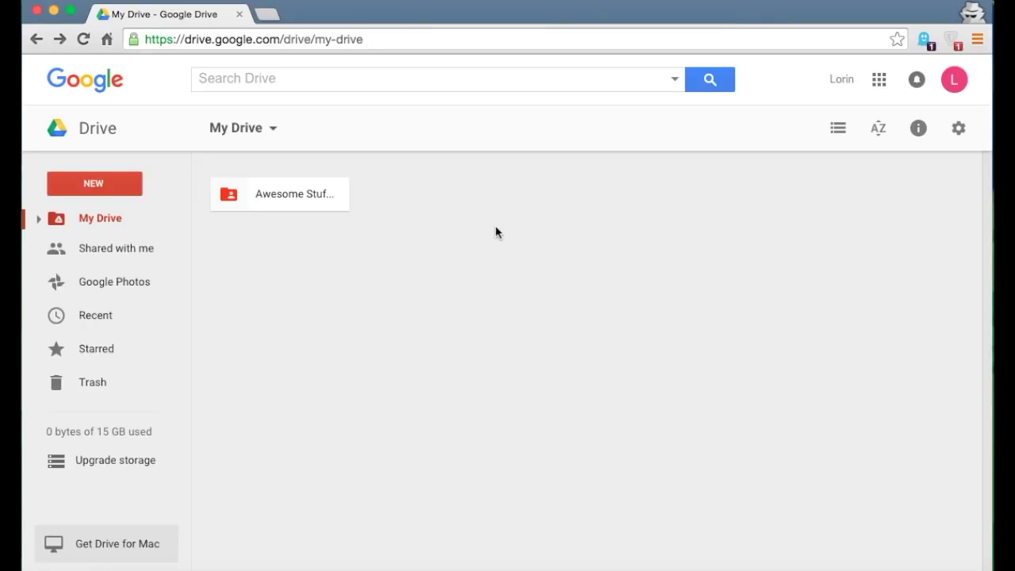
{"action": "double_click", "coordinate": [271, 195]}
{"action": "left_click", "coordinate": [277, 250]}
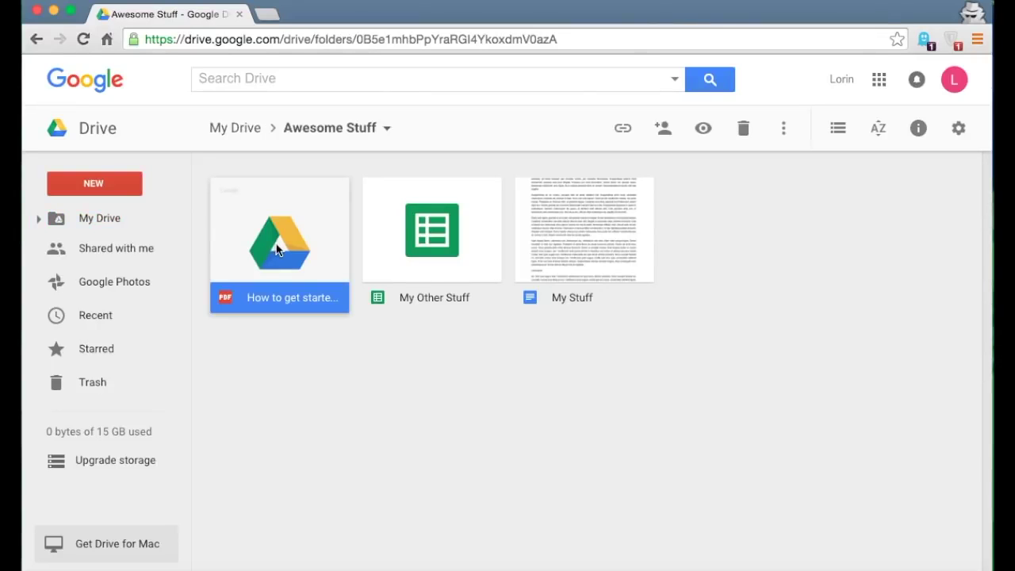